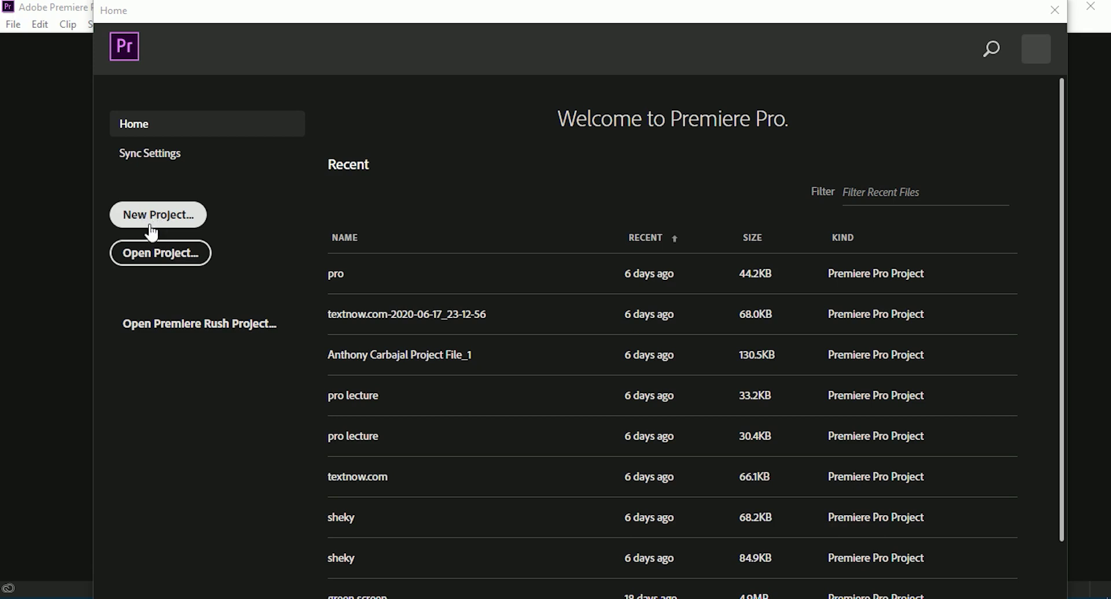
- Look for the INTRO 1 project in the AFTER EFECT PROJECT folder, then cancel and return home
{"action": "left_click", "coordinate": [166, 263]}
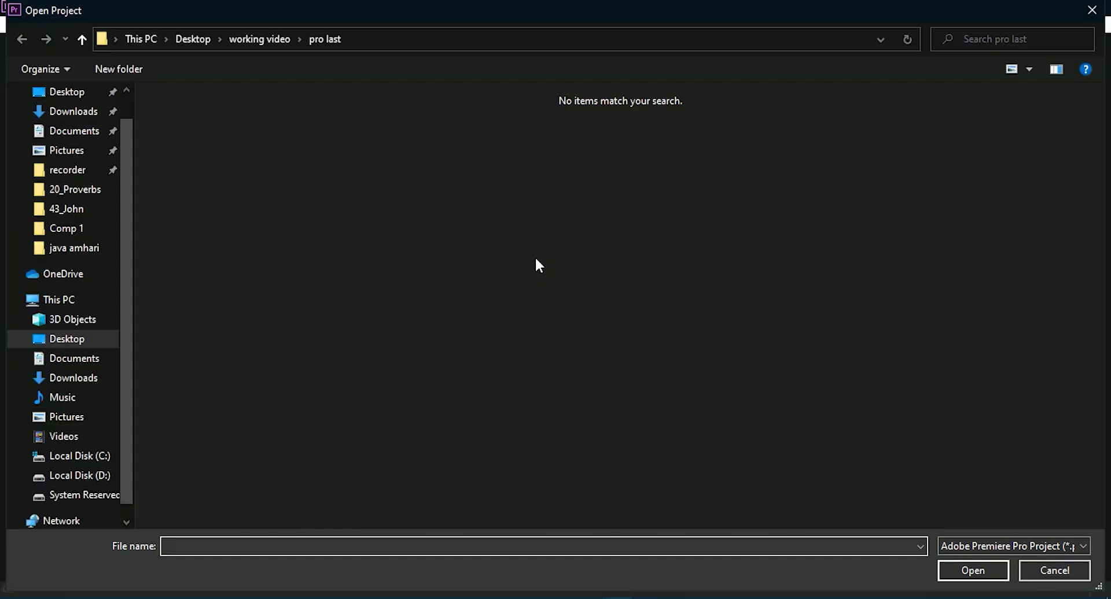
{"action": "left_click", "coordinate": [65, 441]}
{"action": "left_click", "coordinate": [291, 141]}
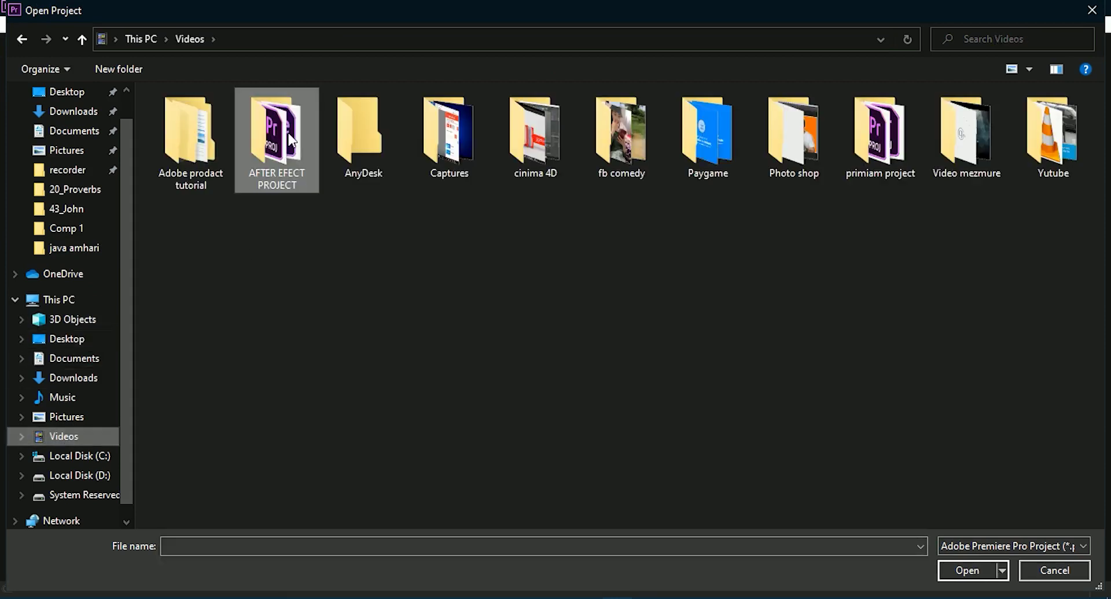
{"action": "double_click", "coordinate": [292, 141]}
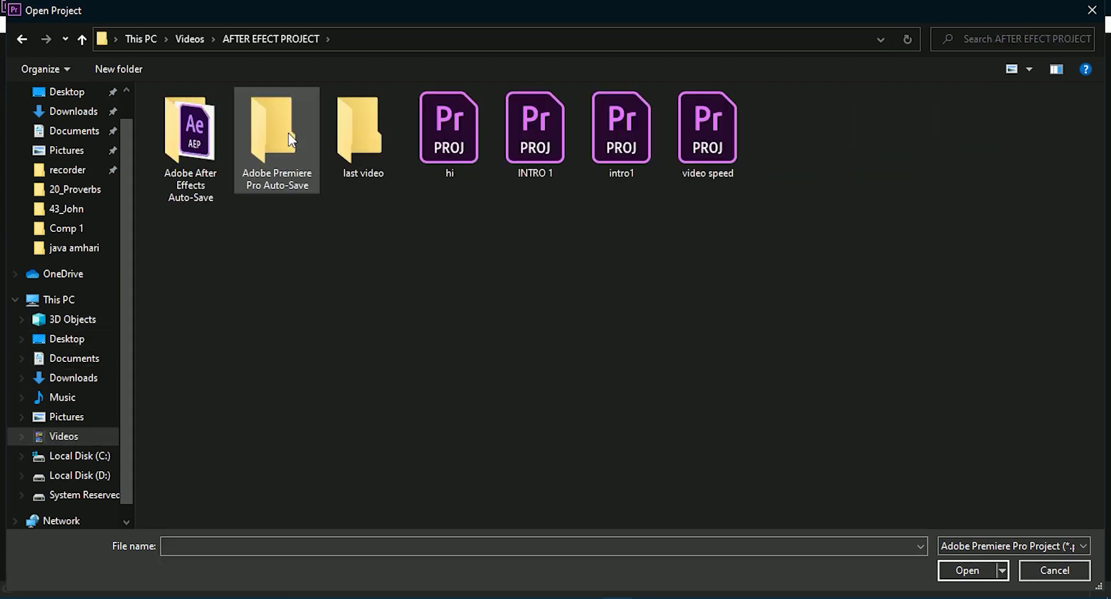
{"action": "left_click", "coordinate": [526, 123]}
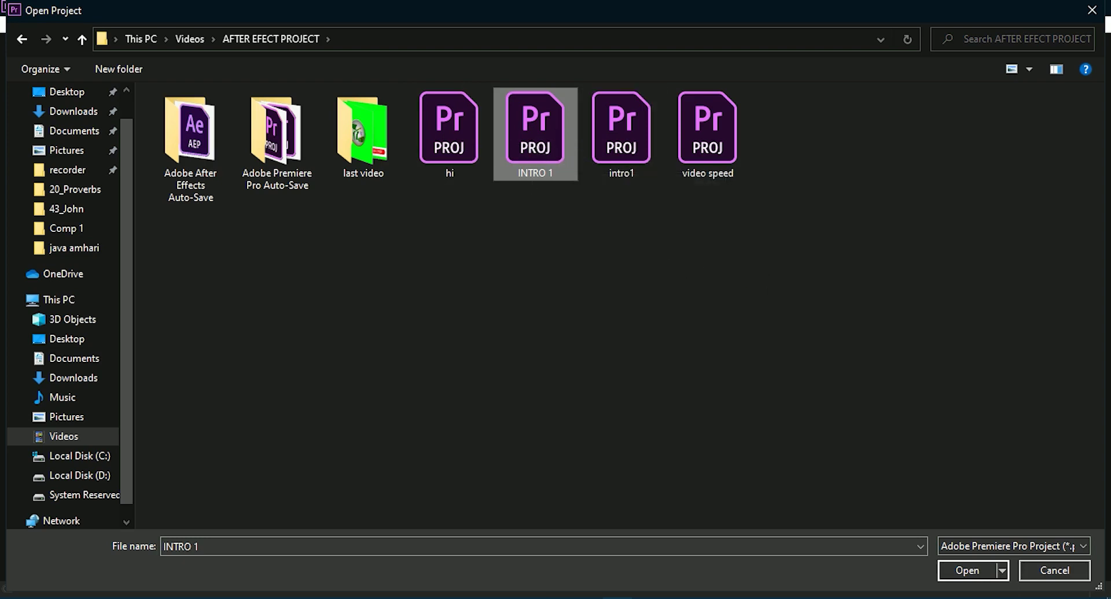
{"action": "left_click", "coordinate": [1048, 573]}
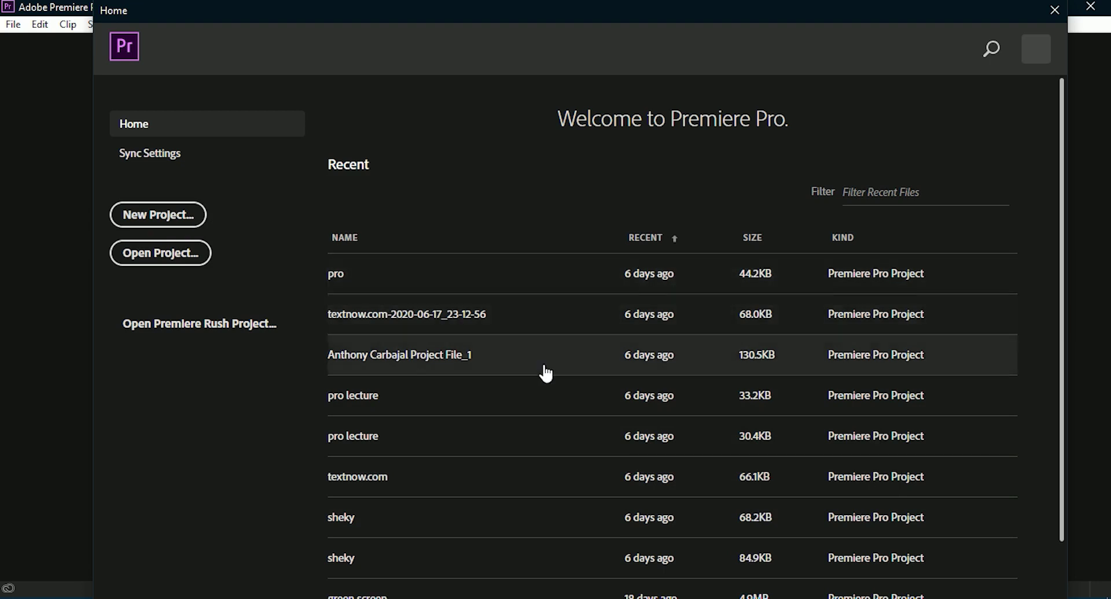
{"action": "scroll", "coordinate": [544, 372], "scroll_direction": "down", "scroll_amount": 1}
{"action": "scroll", "coordinate": [544, 372], "scroll_direction": "up", "scroll_amount": 1}
{"action": "scroll", "coordinate": [442, 407], "scroll_direction": "down", "scroll_amount": 1}
{"action": "scroll", "coordinate": [441, 407], "scroll_direction": "up", "scroll_amount": 1}
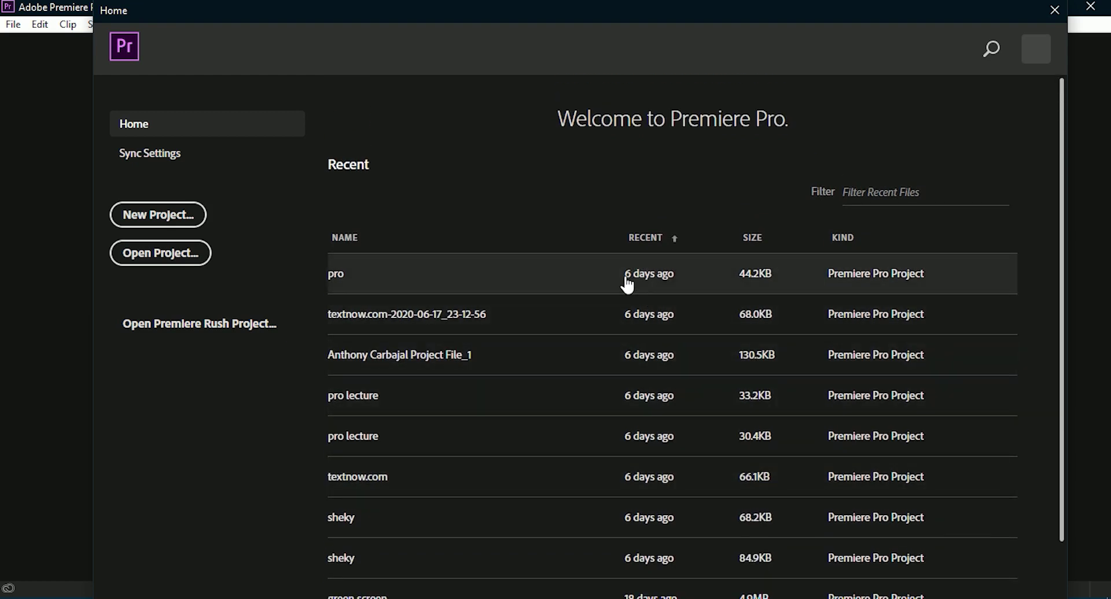
{"action": "scroll", "coordinate": [645, 412], "scroll_direction": "down", "scroll_amount": 2}
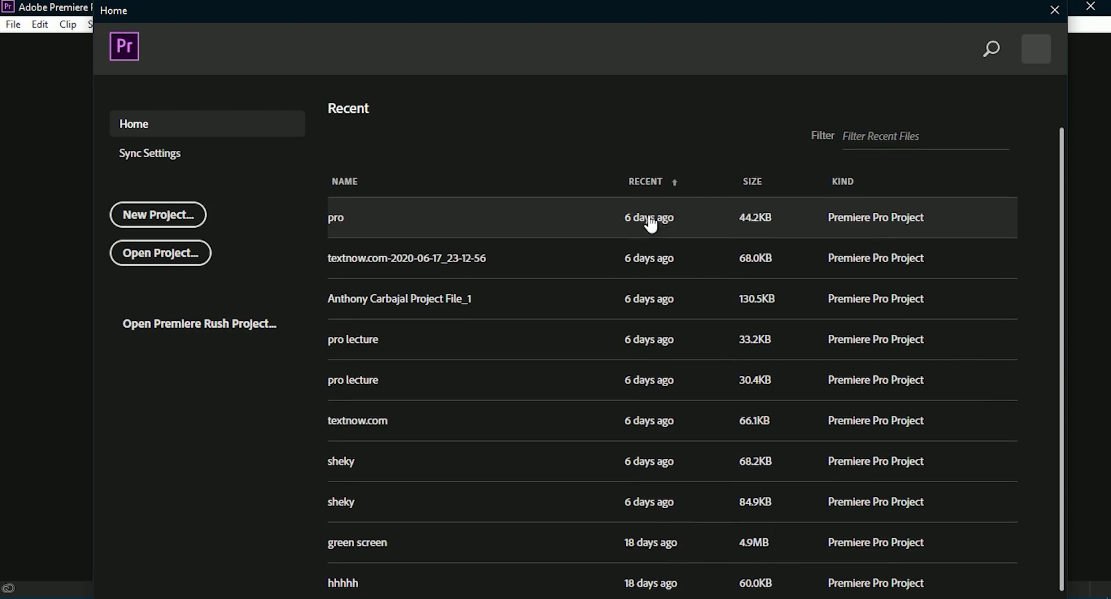
{"action": "scroll", "coordinate": [650, 226], "scroll_direction": "up", "scroll_amount": 2}
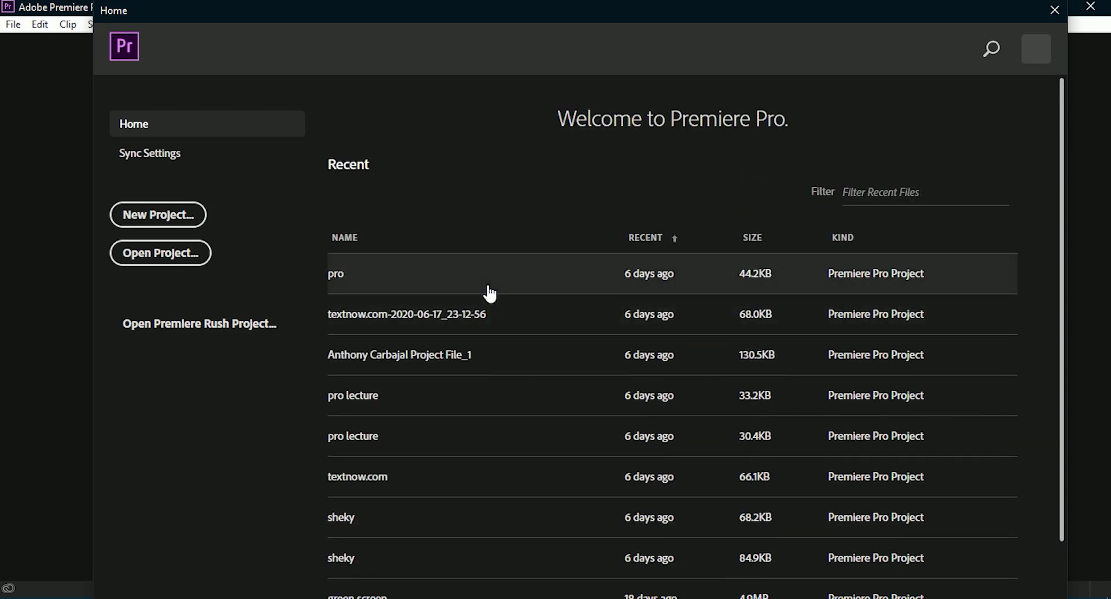
- Start a new project named pro, located in the Adobe Premiere Pro Auto-Save folder
{"action": "left_click", "coordinate": [164, 218]}
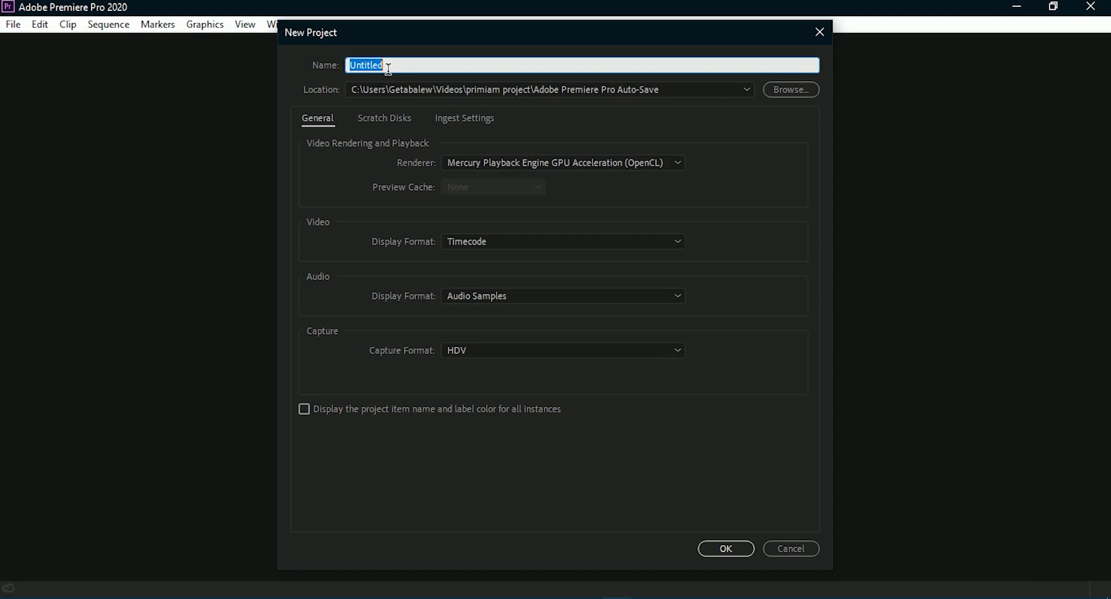
{"action": "type", "text": "Pro"}
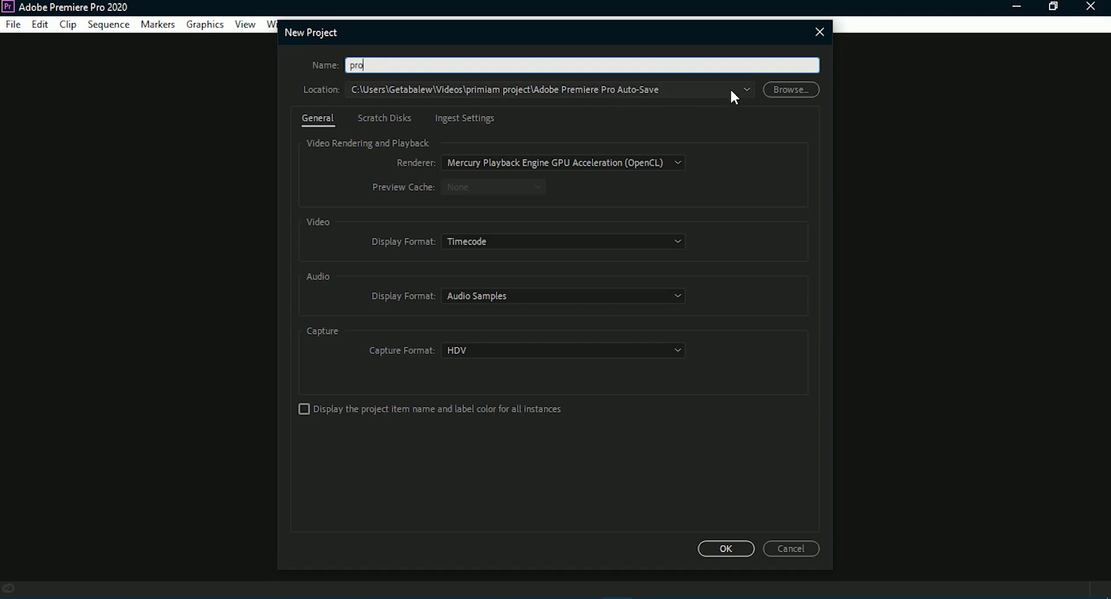
{"action": "left_click", "coordinate": [730, 88]}
{"action": "left_click", "coordinate": [742, 94]}
{"action": "left_click", "coordinate": [786, 88]}
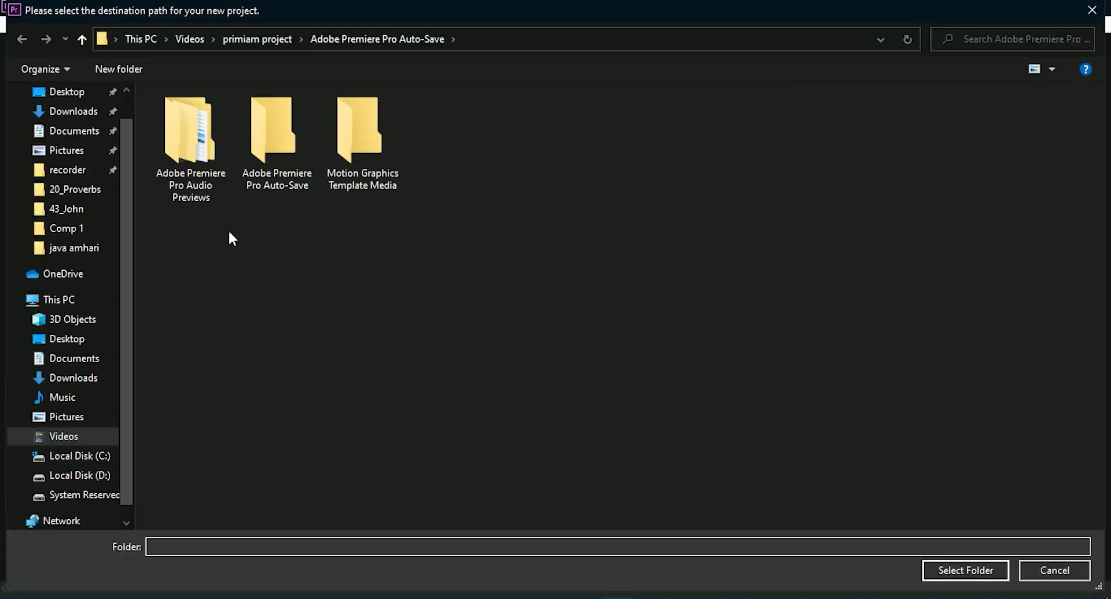
{"action": "double_click", "coordinate": [274, 140]}
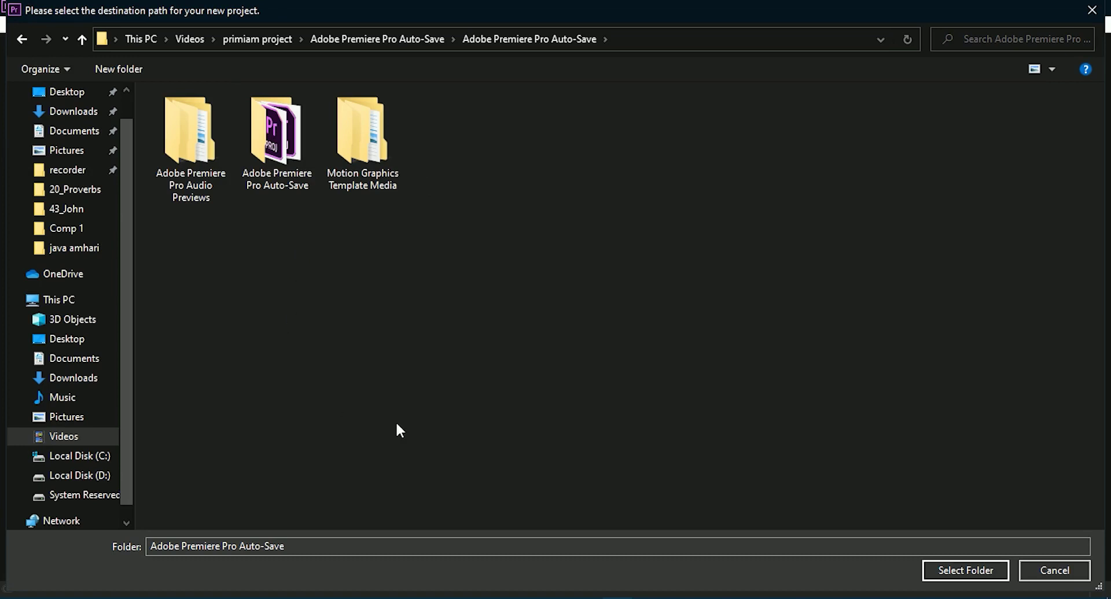
{"action": "left_click", "coordinate": [971, 577]}
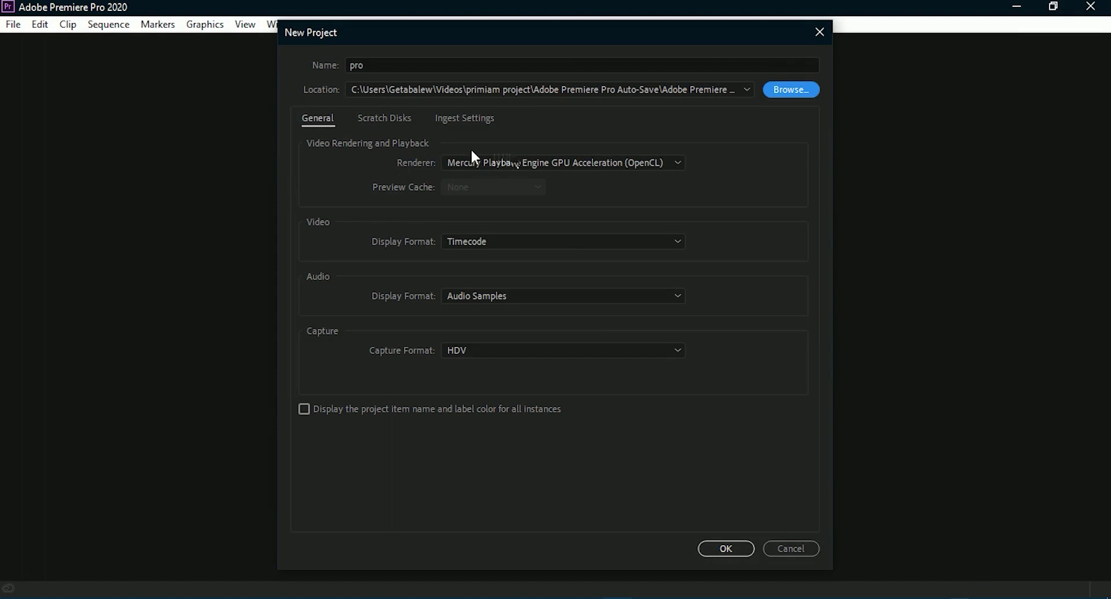
- Switch the renderer to Software Only and back to GPU Acceleration
{"action": "left_click", "coordinate": [577, 164]}
{"action": "left_click", "coordinate": [577, 164]}
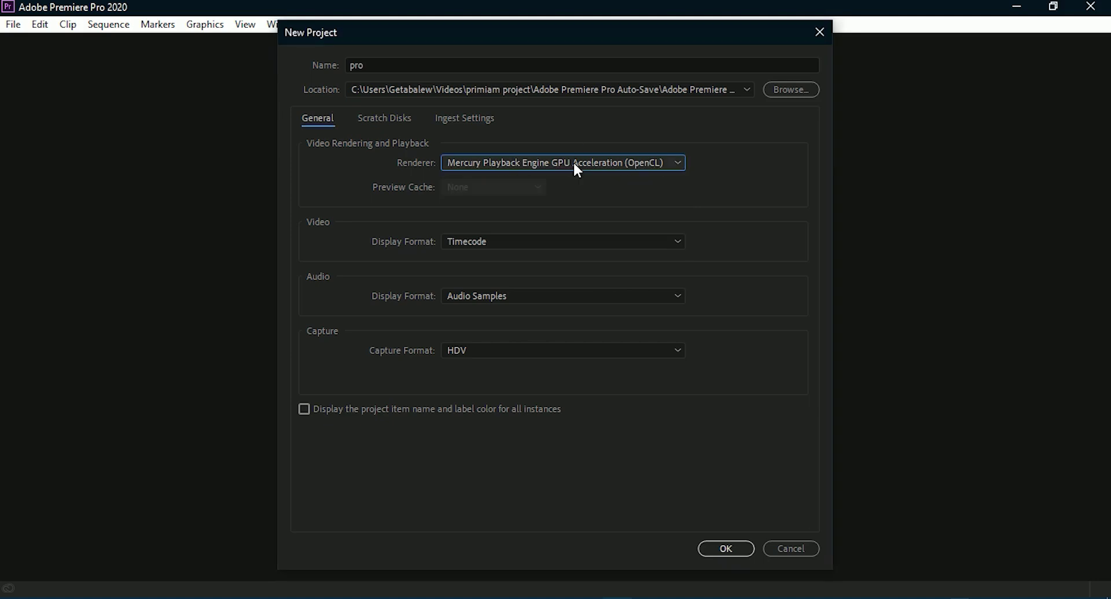
{"action": "left_click", "coordinate": [577, 164]}
{"action": "left_click", "coordinate": [574, 164]}
{"action": "left_click", "coordinate": [574, 164]}
{"action": "left_click", "coordinate": [559, 202]}
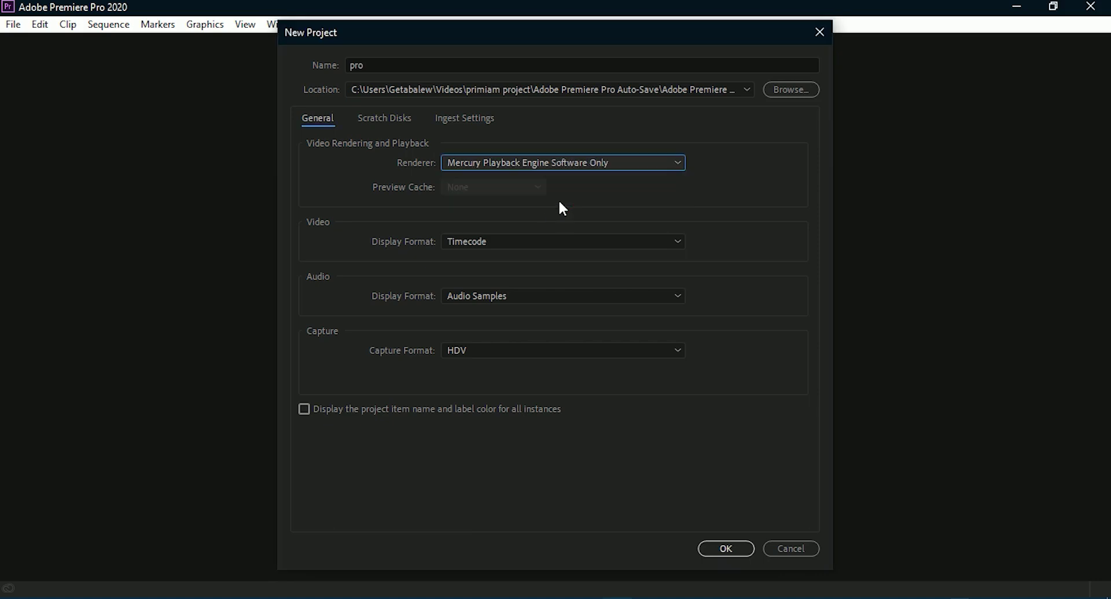
{"action": "left_click", "coordinate": [586, 163]}
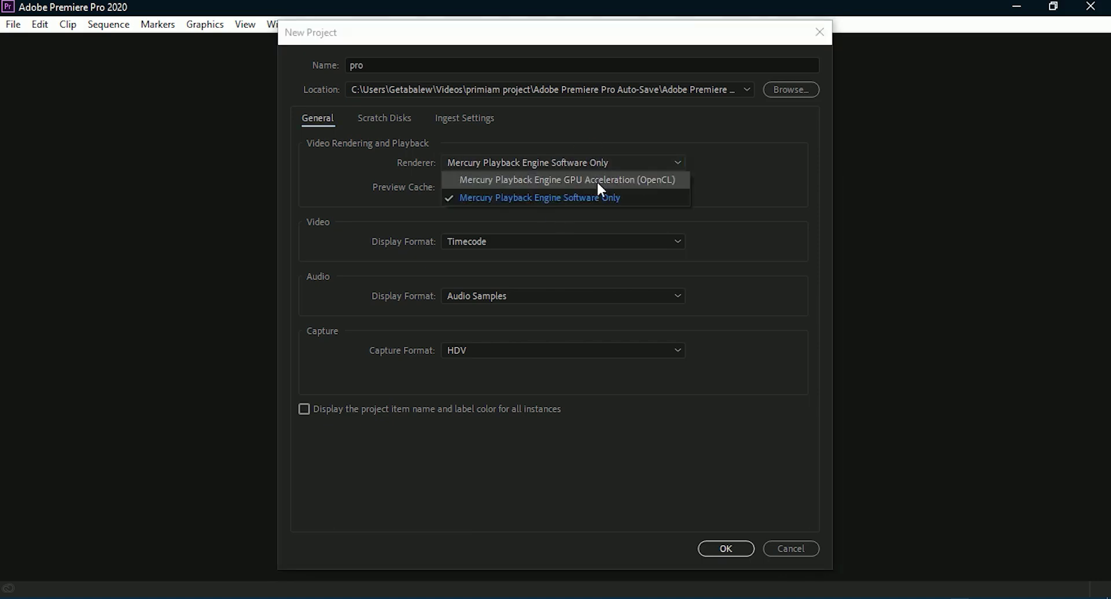
{"action": "left_click", "coordinate": [598, 184]}
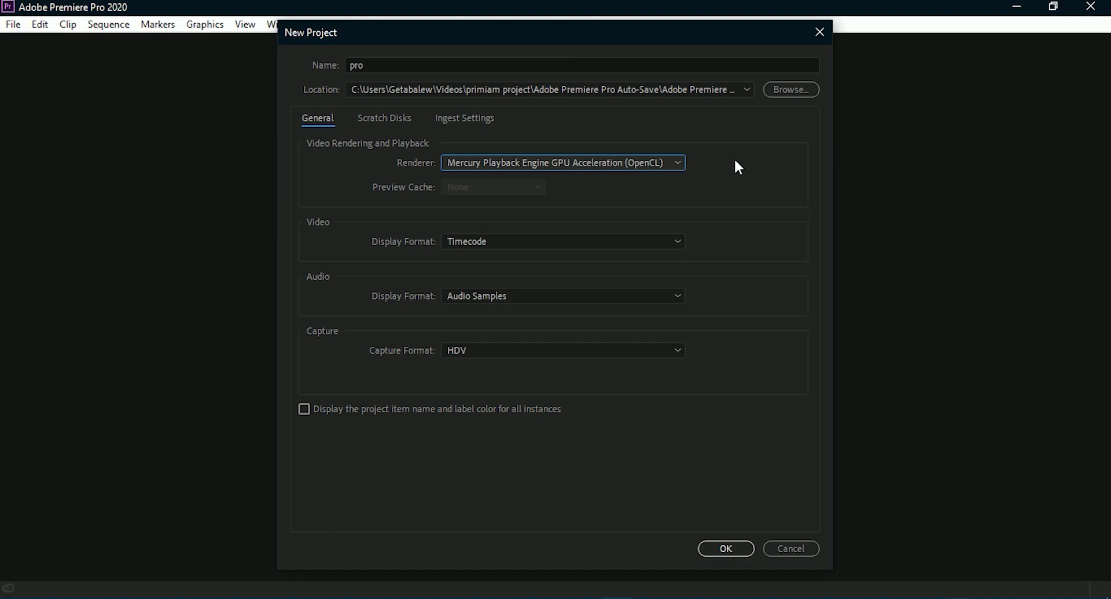
- Recheck the renderer list and keep GPU Acceleration selected
{"action": "left_click", "coordinate": [550, 169]}
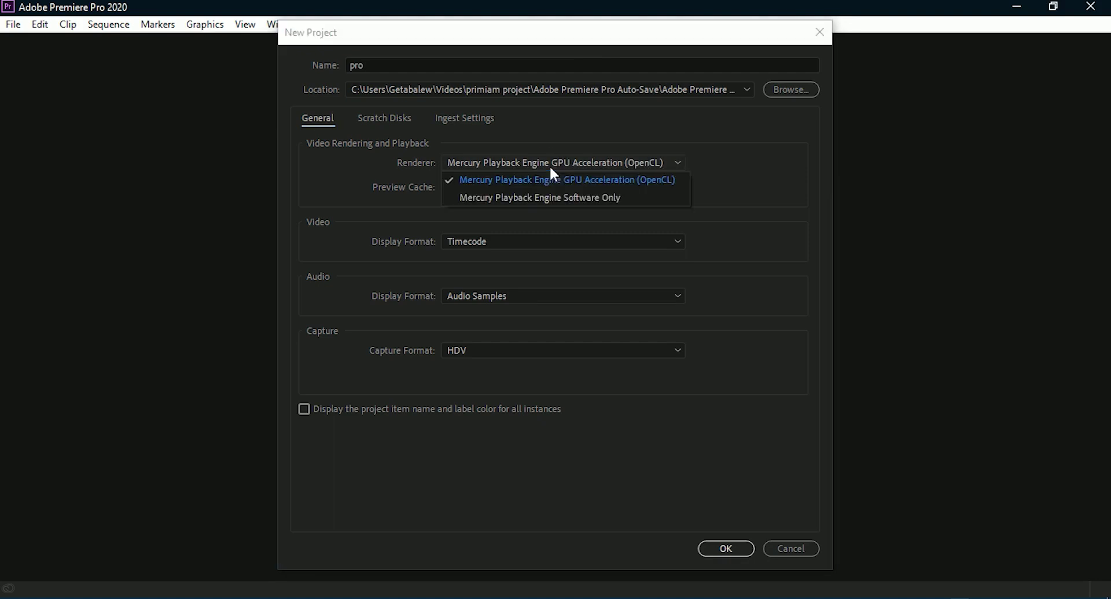
{"action": "left_click", "coordinate": [588, 175]}
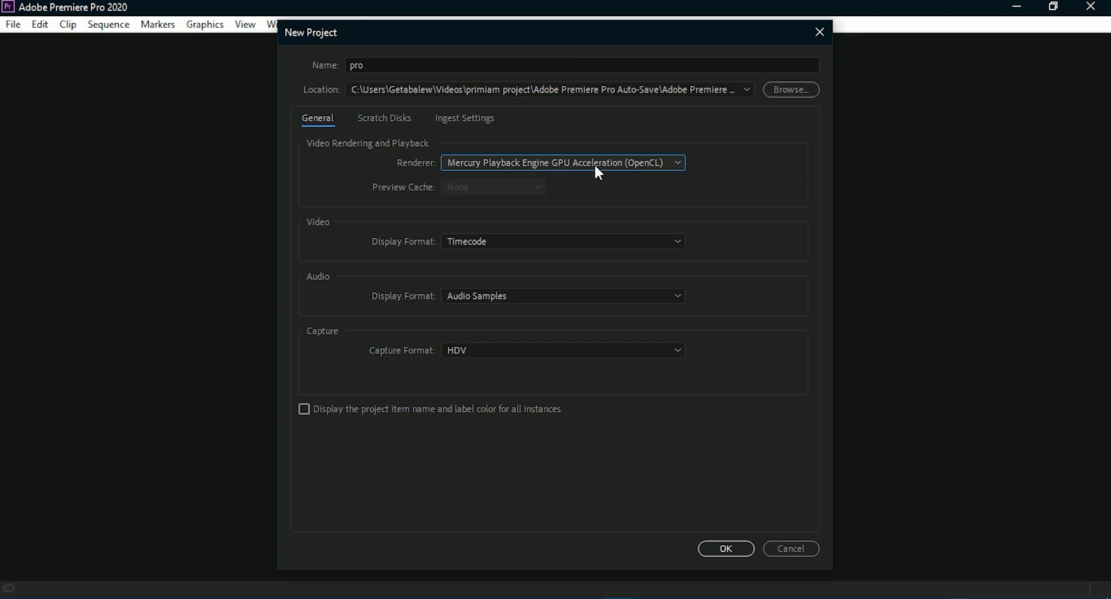
{"action": "left_click", "coordinate": [595, 166]}
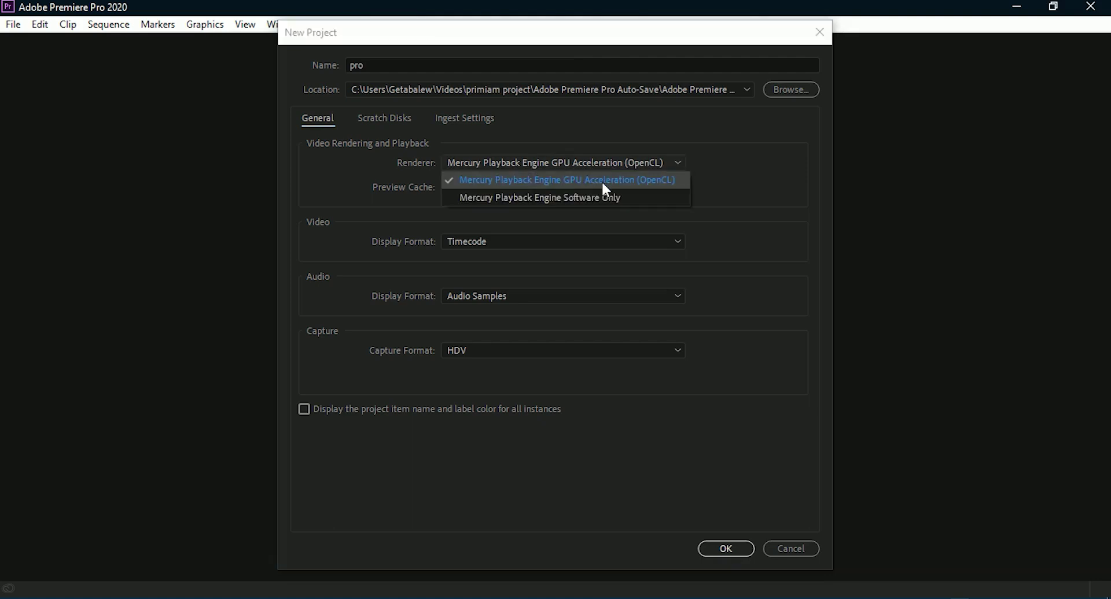
{"action": "left_click", "coordinate": [602, 181]}
{"action": "left_click", "coordinate": [622, 164]}
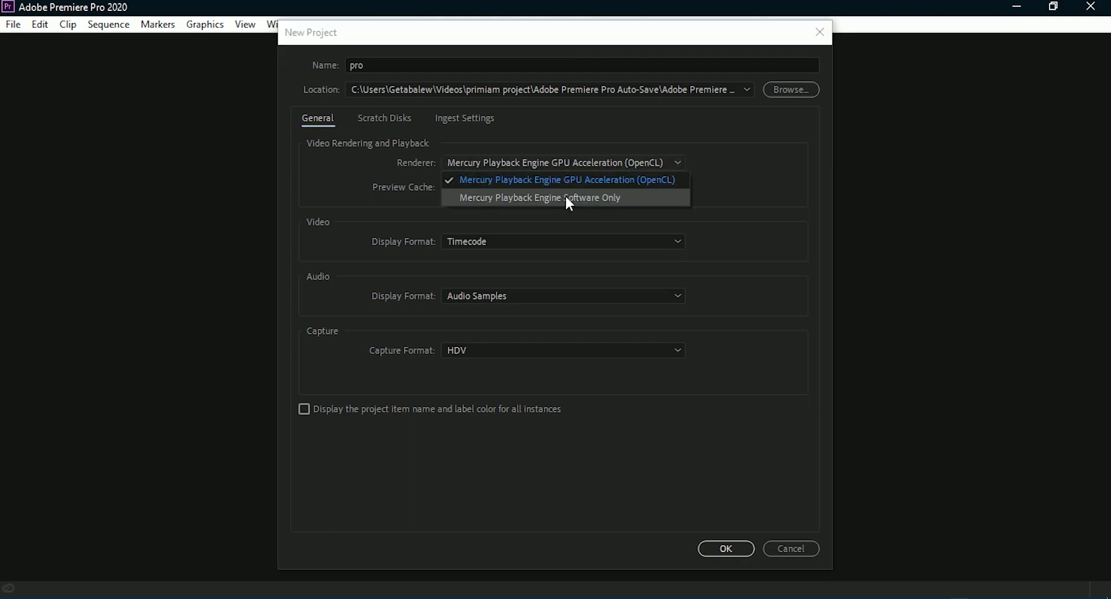
{"action": "left_click", "coordinate": [745, 182]}
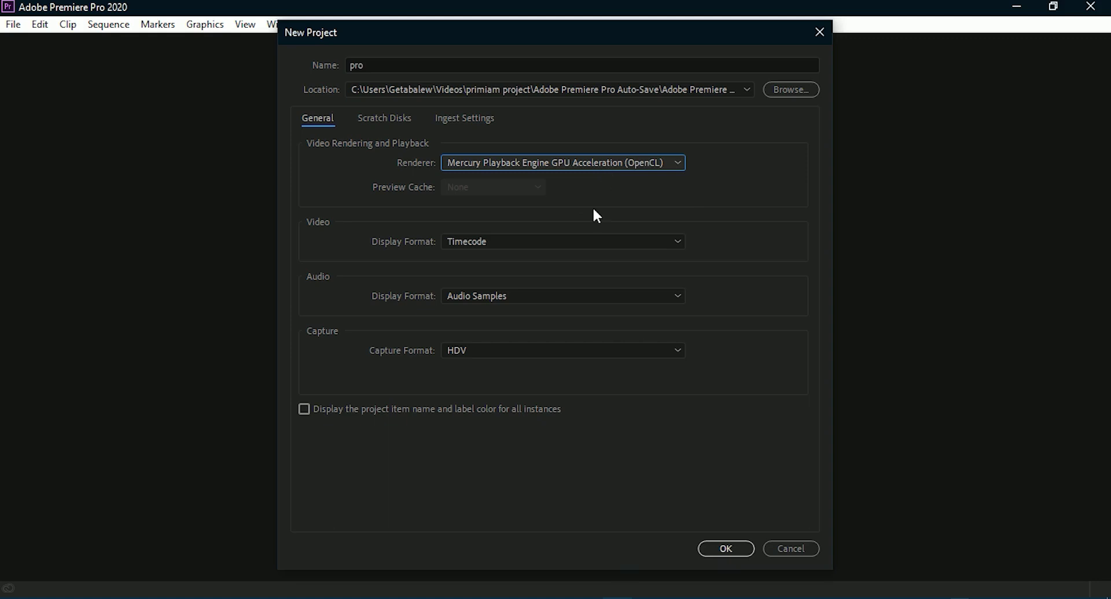
- Keep Timecode video display, Audio Samples audio display and HDV capture format
{"action": "left_click", "coordinate": [567, 243]}
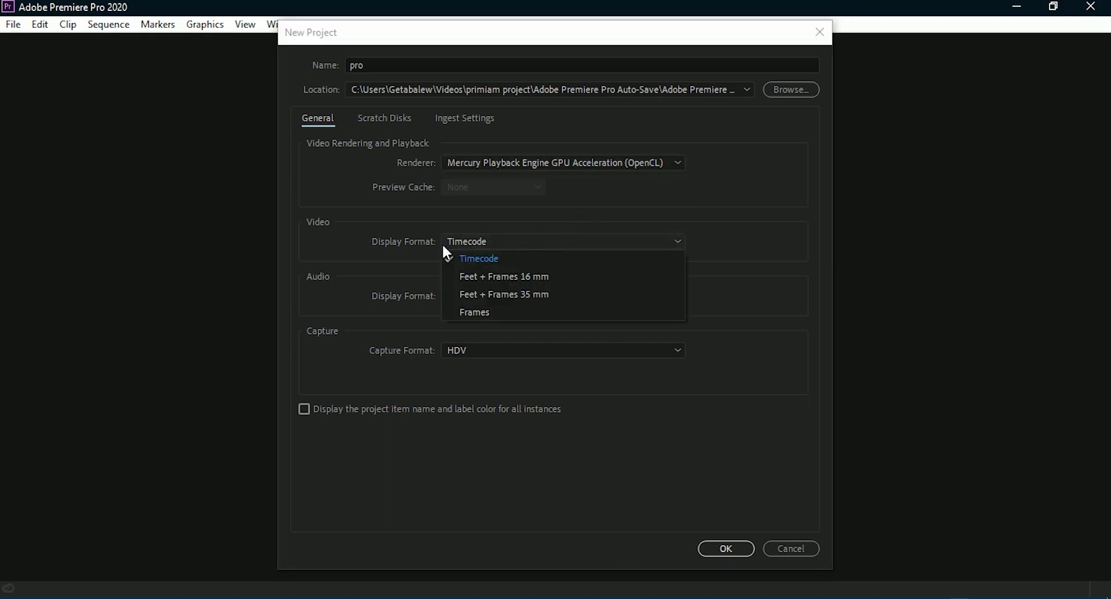
{"action": "left_click", "coordinate": [496, 265]}
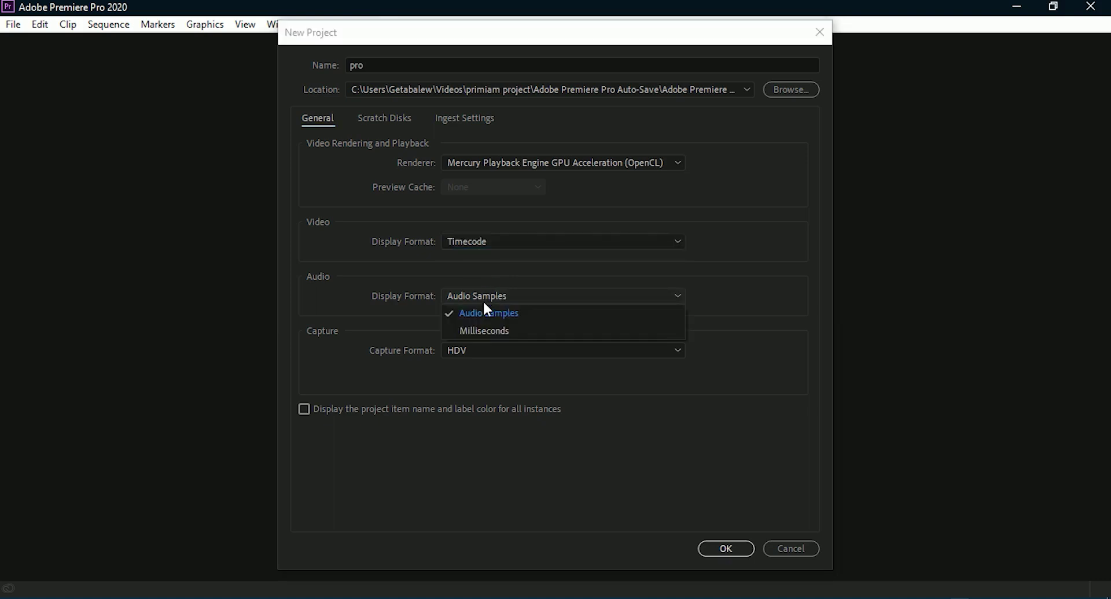
{"action": "left_click", "coordinate": [489, 313]}
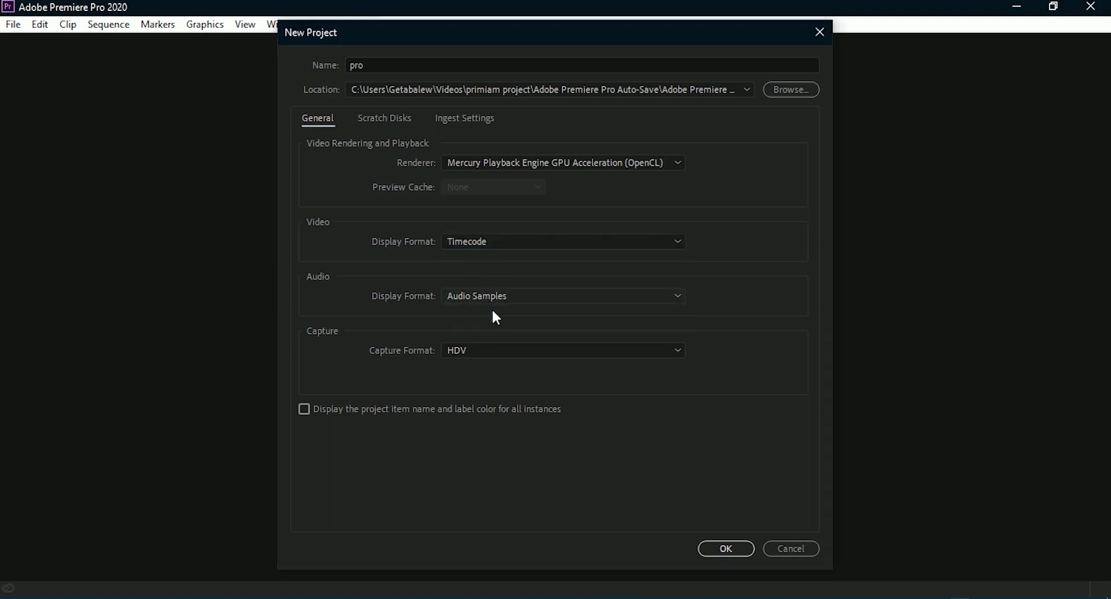
{"action": "left_click", "coordinate": [486, 357]}
{"action": "left_click", "coordinate": [479, 383]}
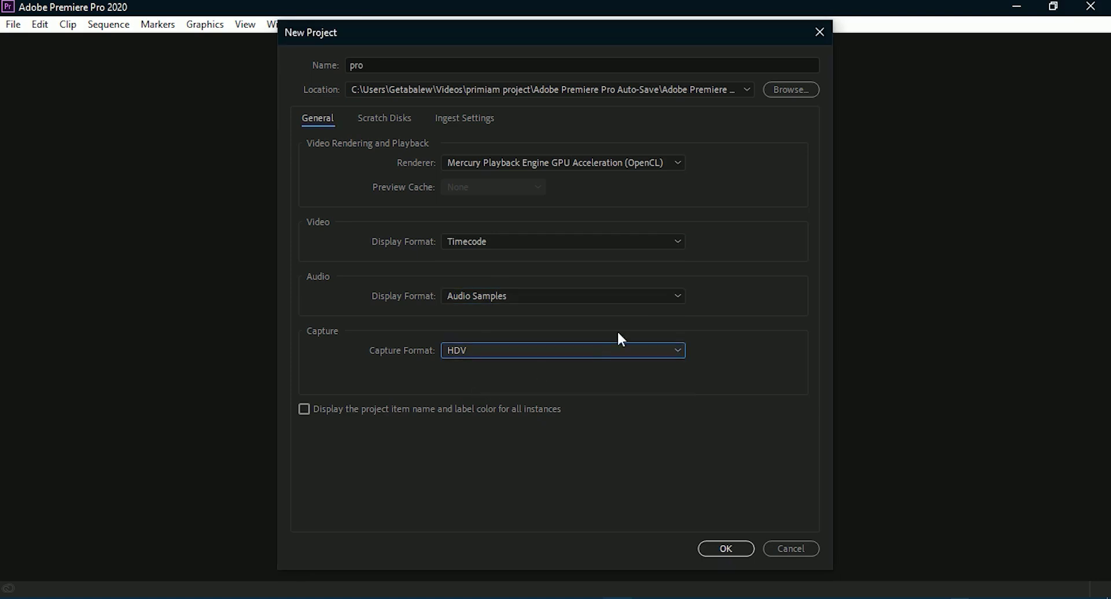
- Set the Audio Previews scratch disk to Documents, review Ingest settings, and create the project
{"action": "left_click", "coordinate": [398, 121]}
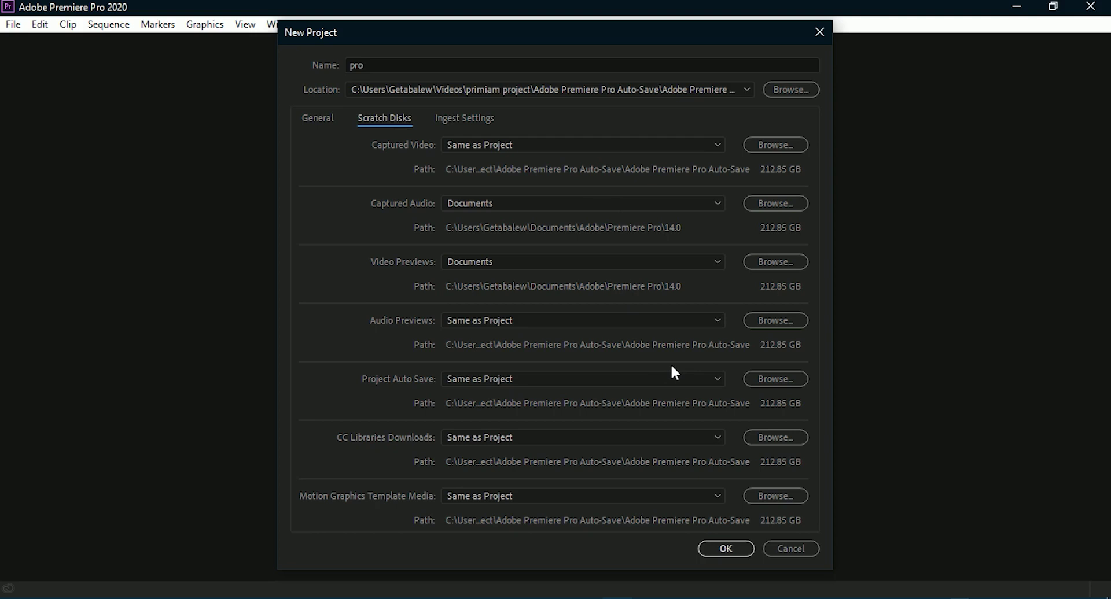
{"action": "scroll", "coordinate": [633, 323], "scroll_direction": "down", "scroll_amount": 1}
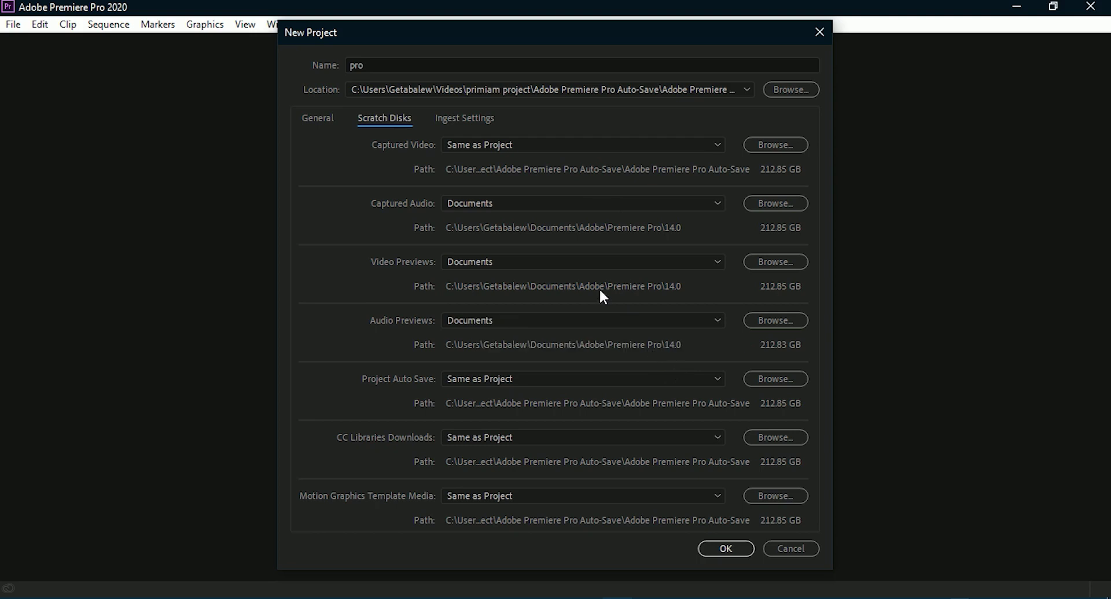
{"action": "left_click", "coordinate": [472, 118]}
{"action": "left_click", "coordinate": [313, 118]}
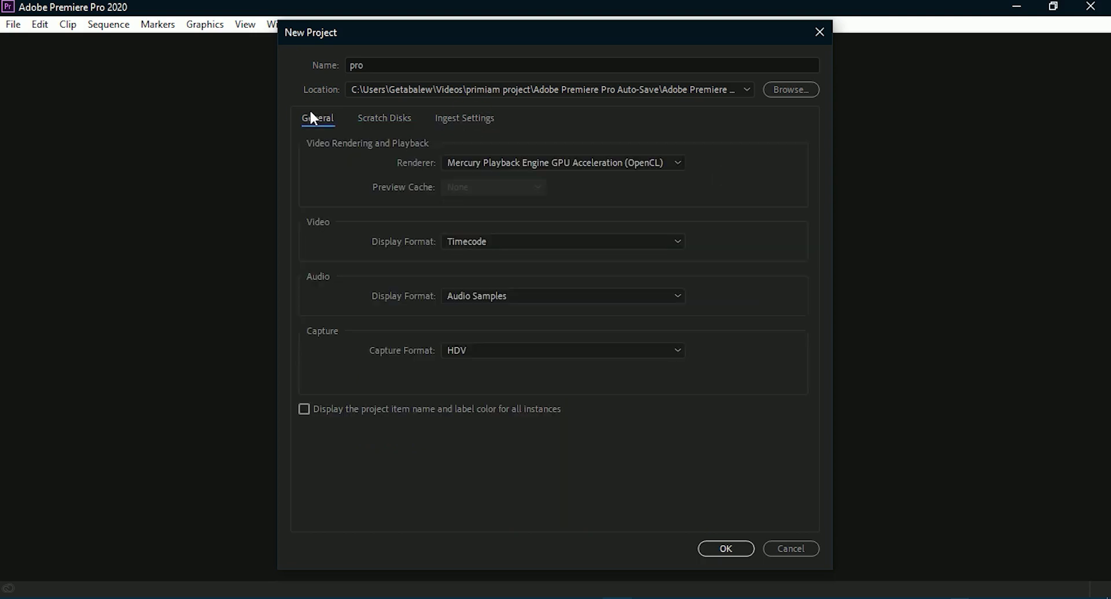
{"action": "left_click", "coordinate": [728, 548]}
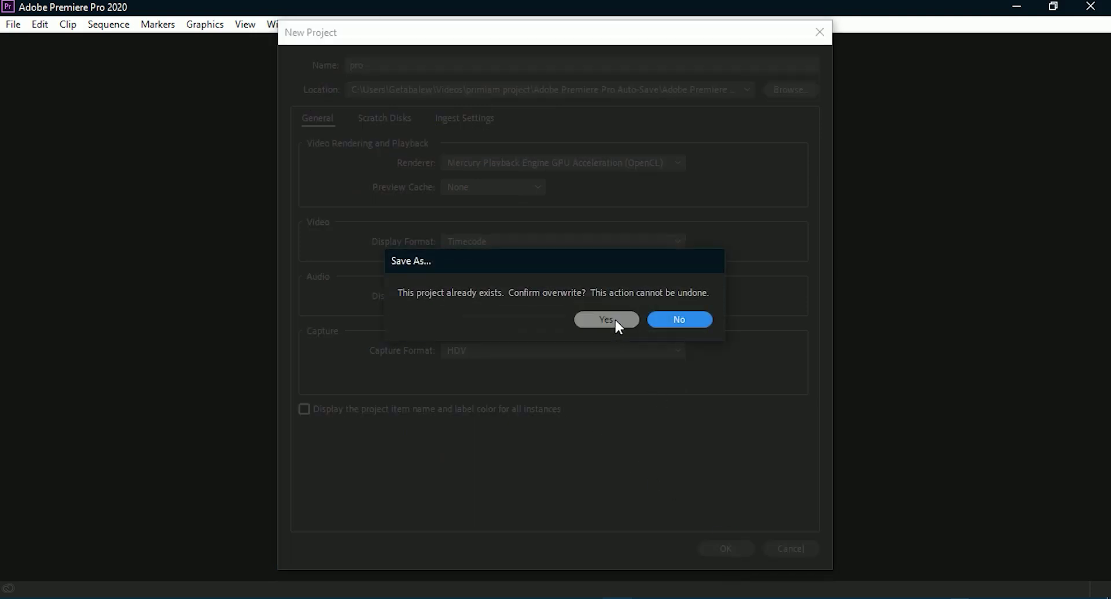
- Overwrite the existing pro project and bring up the Import dialog from the empty Project panel
{"action": "left_click", "coordinate": [615, 320]}
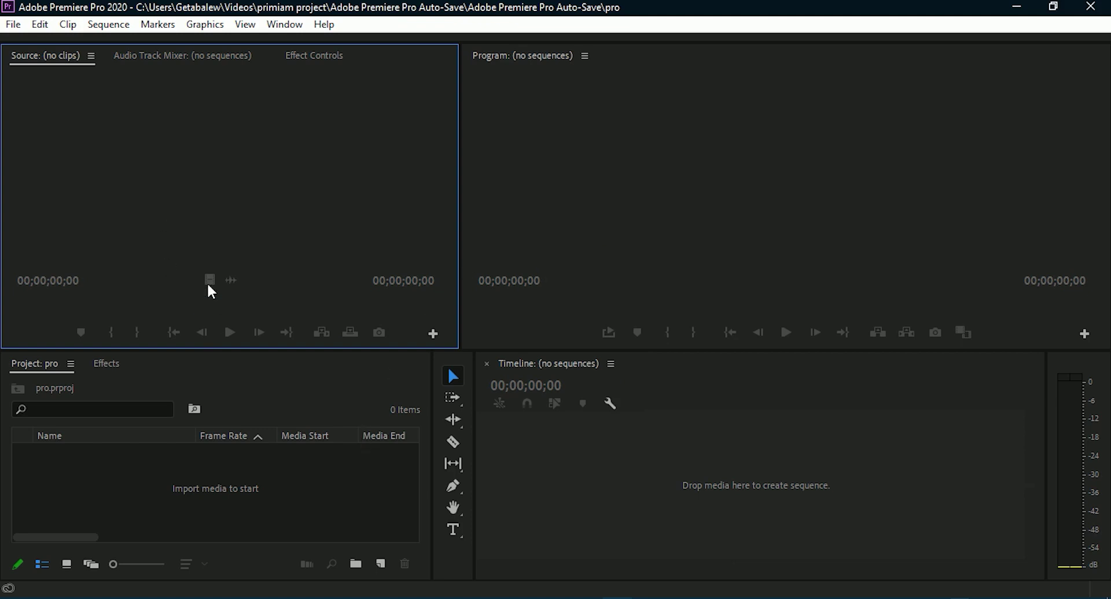
{"action": "left_click", "coordinate": [210, 496]}
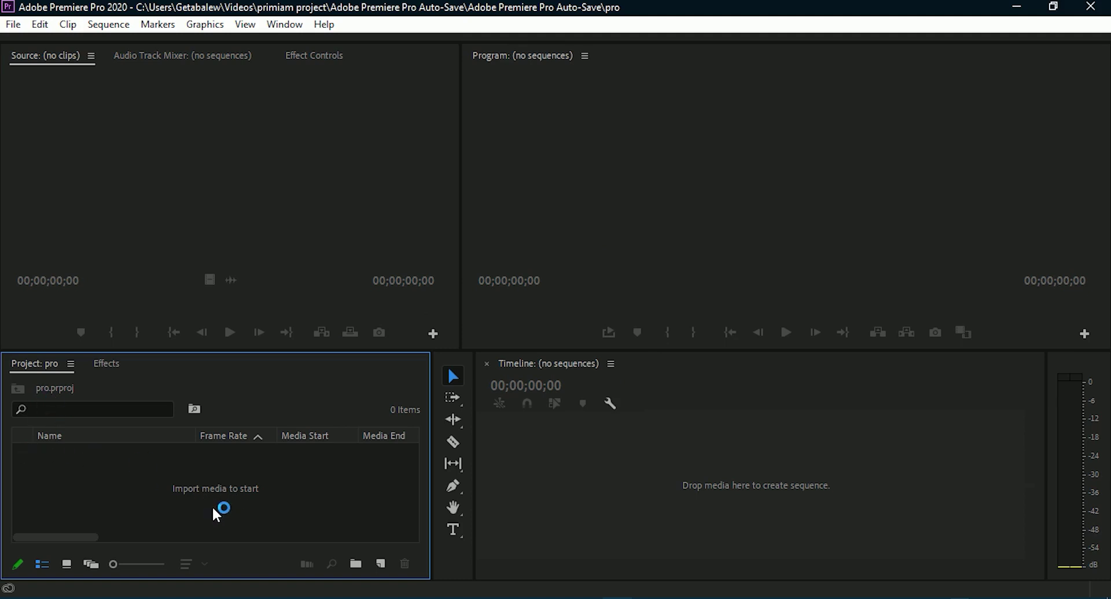
{"action": "double_click", "coordinate": [221, 500]}
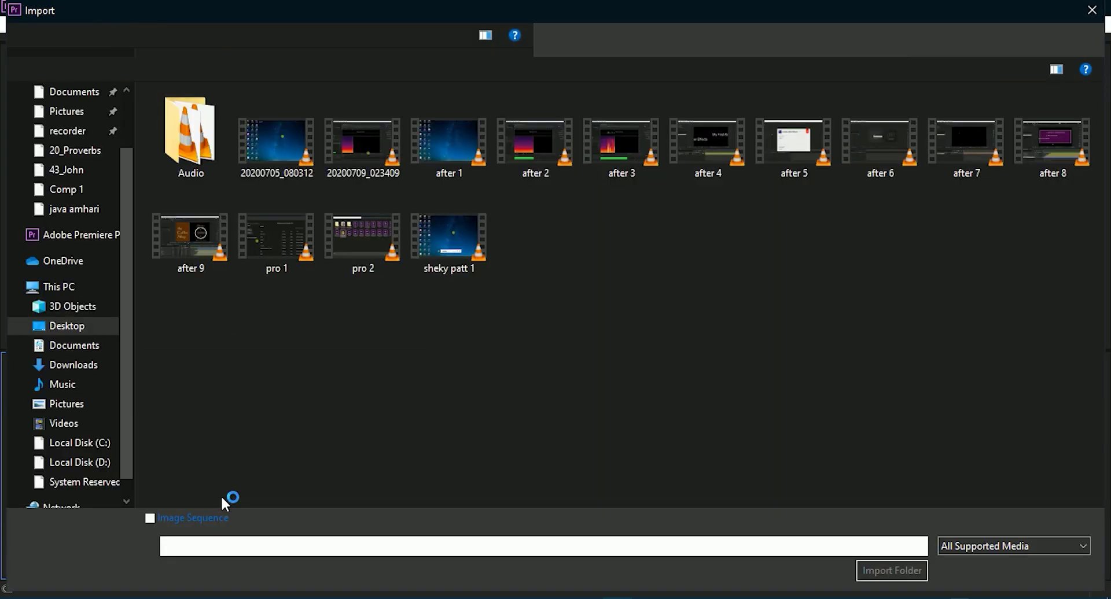
- Import sheky patt 1.mp4 from the recorder folder
{"action": "left_click", "coordinate": [442, 242]}
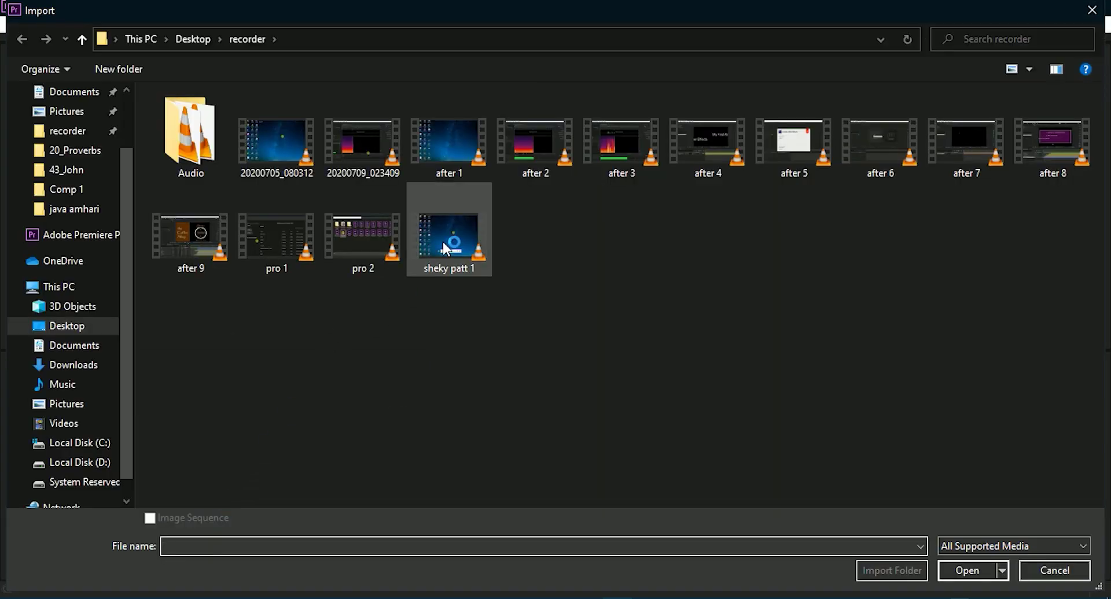
{"action": "left_click", "coordinate": [967, 570]}
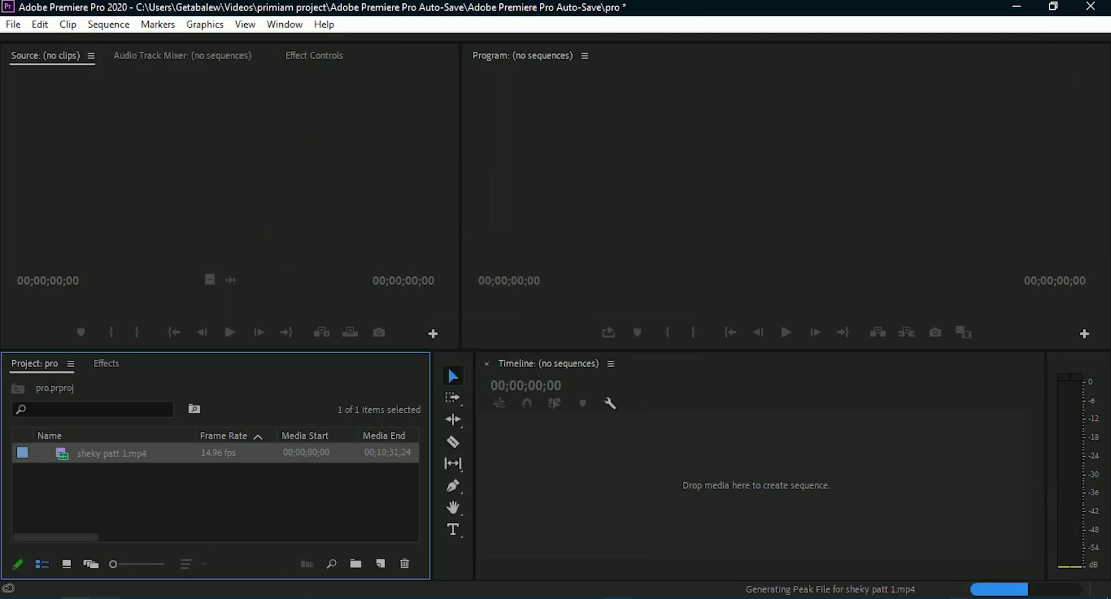
- Drag the Desktop's Bride and Groom - Shaky fix video from File Explorer into the project, then close Explorer
{"action": "left_click", "coordinate": [87, 558]}
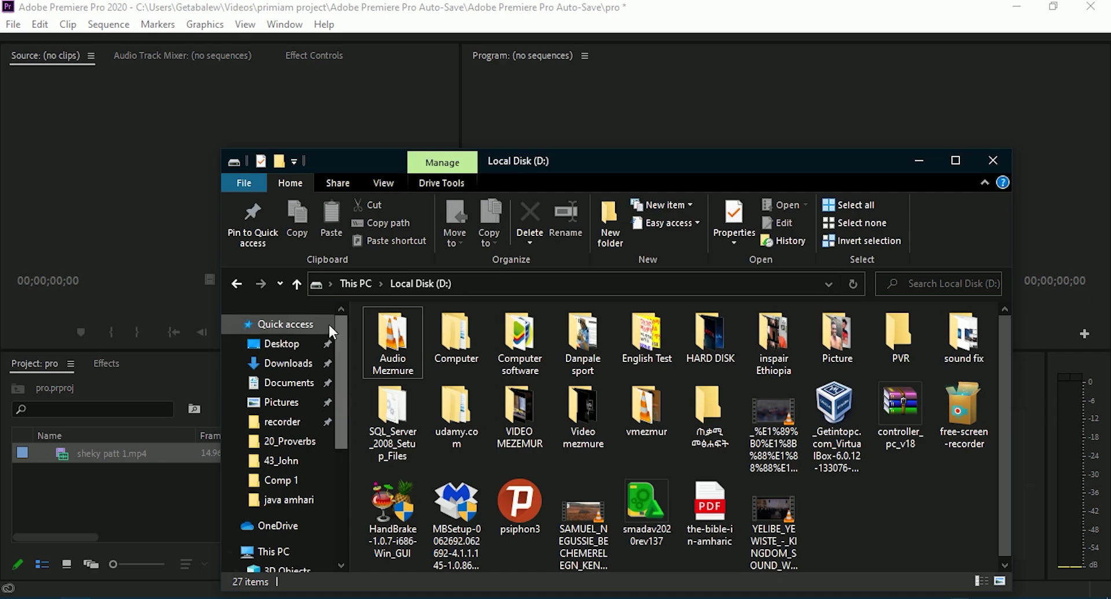
{"action": "left_click", "coordinate": [280, 347]}
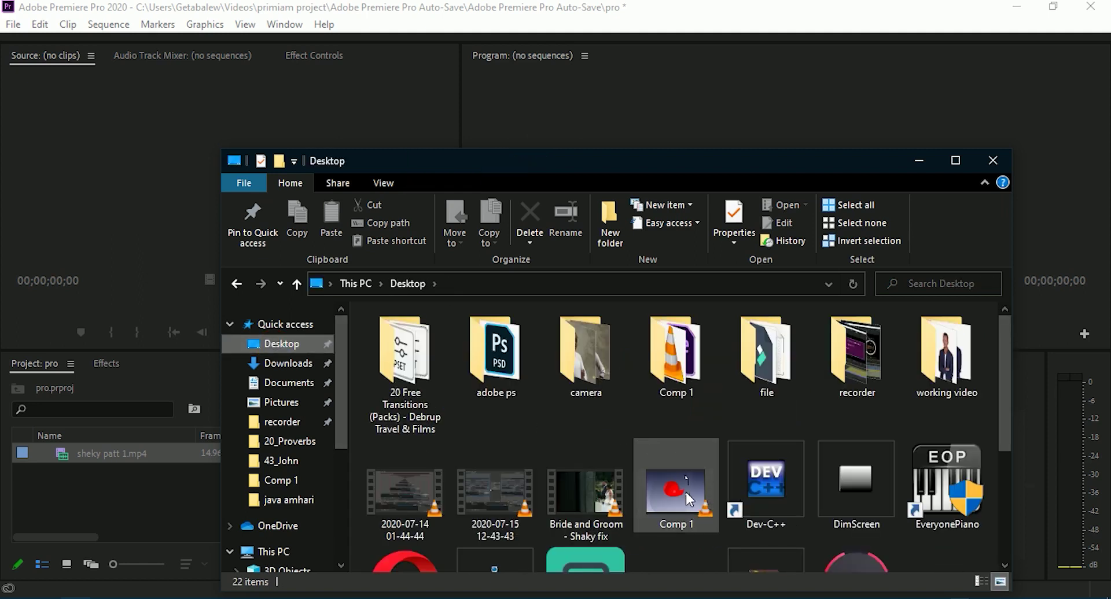
{"action": "left_click", "coordinate": [593, 477]}
{"action": "left_click_drag", "start_coordinate": [593, 481], "coordinate": [105, 506]}
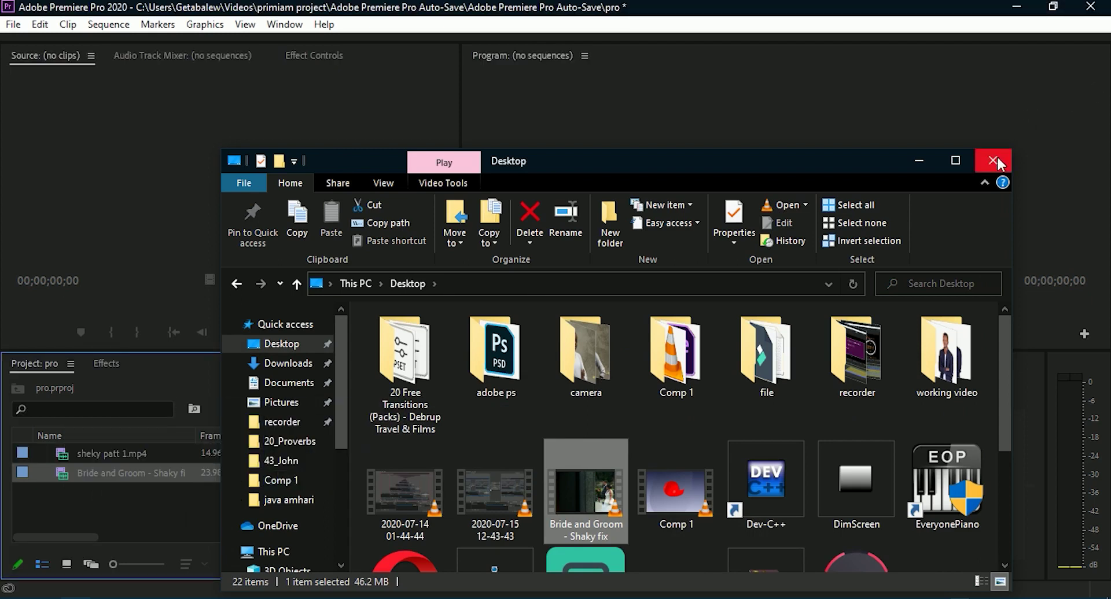
{"action": "left_click", "coordinate": [925, 157]}
{"action": "left_click", "coordinate": [23, 26]}
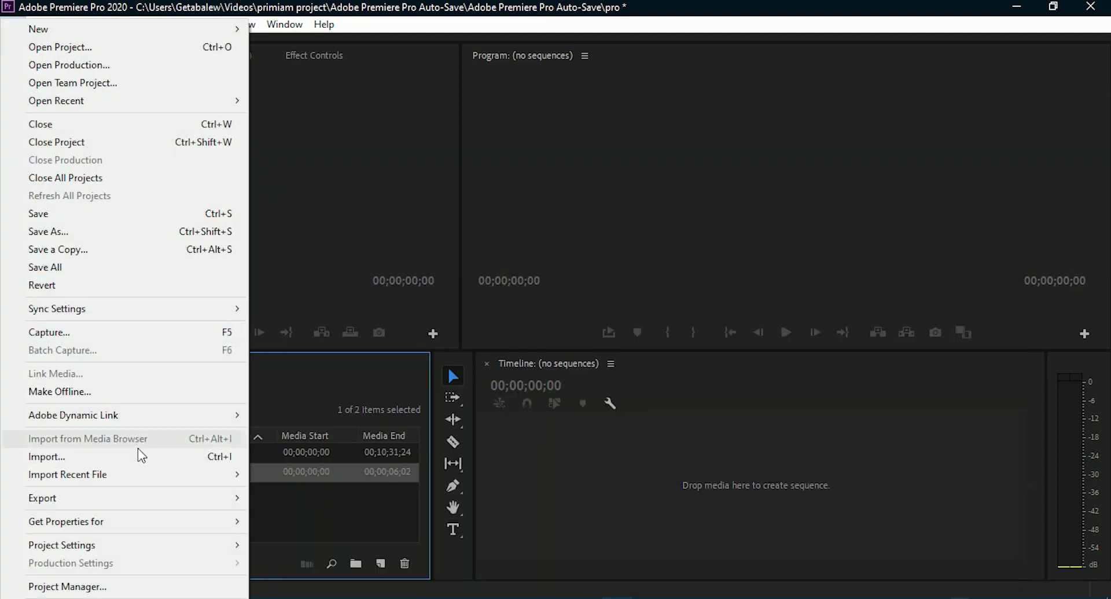
- Import 20200705_080312.mp4 from the recorder folder and clear the clip selection
{"action": "left_click", "coordinate": [145, 464]}
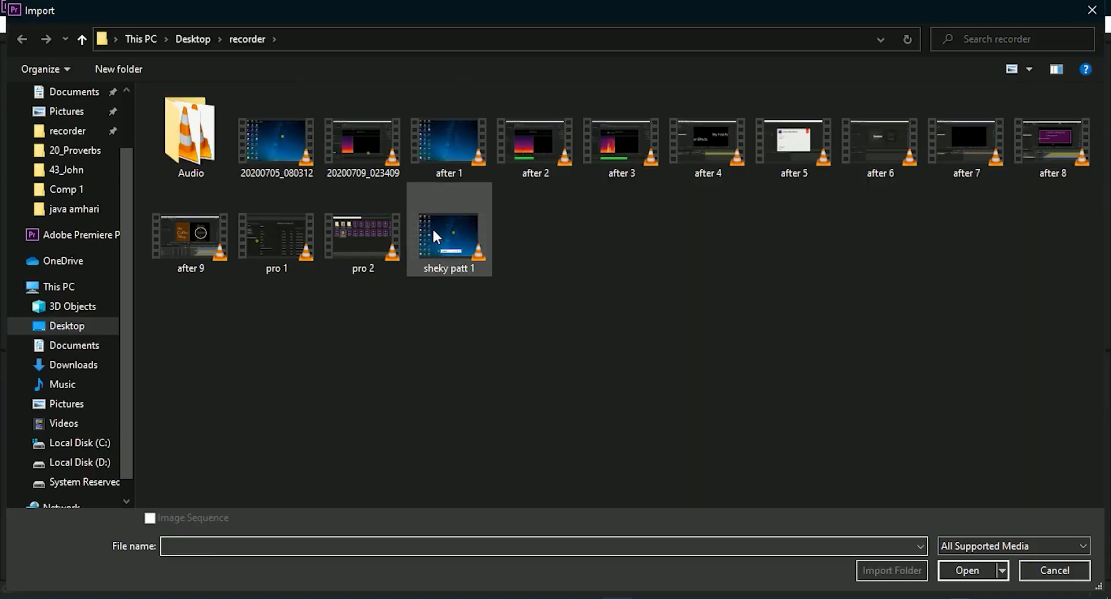
{"action": "left_click", "coordinate": [435, 225]}
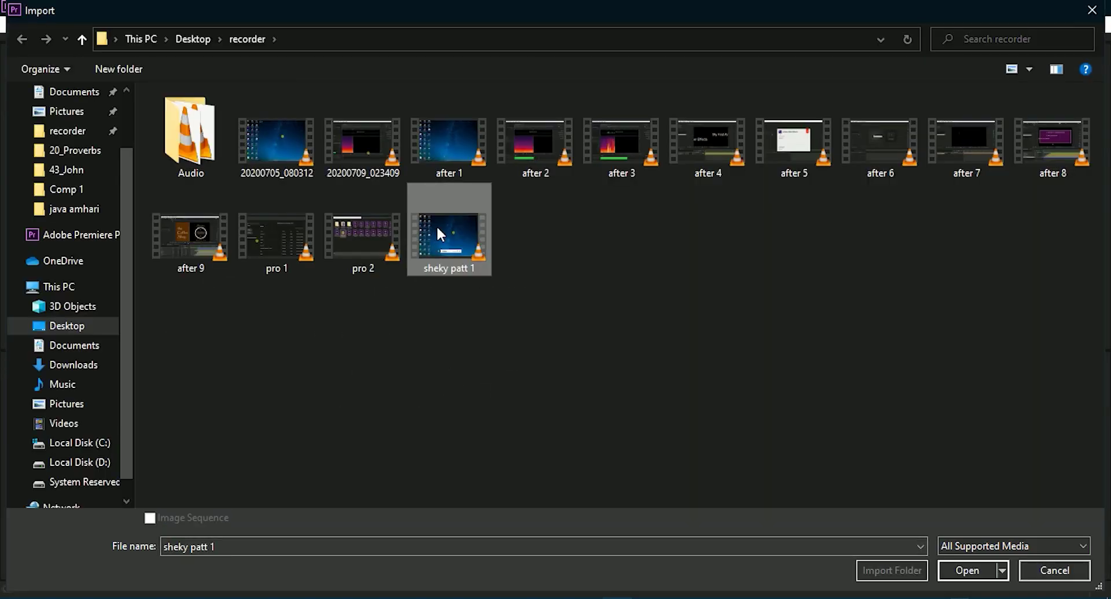
{"action": "left_click", "coordinate": [277, 145]}
{"action": "left_click", "coordinate": [963, 571]}
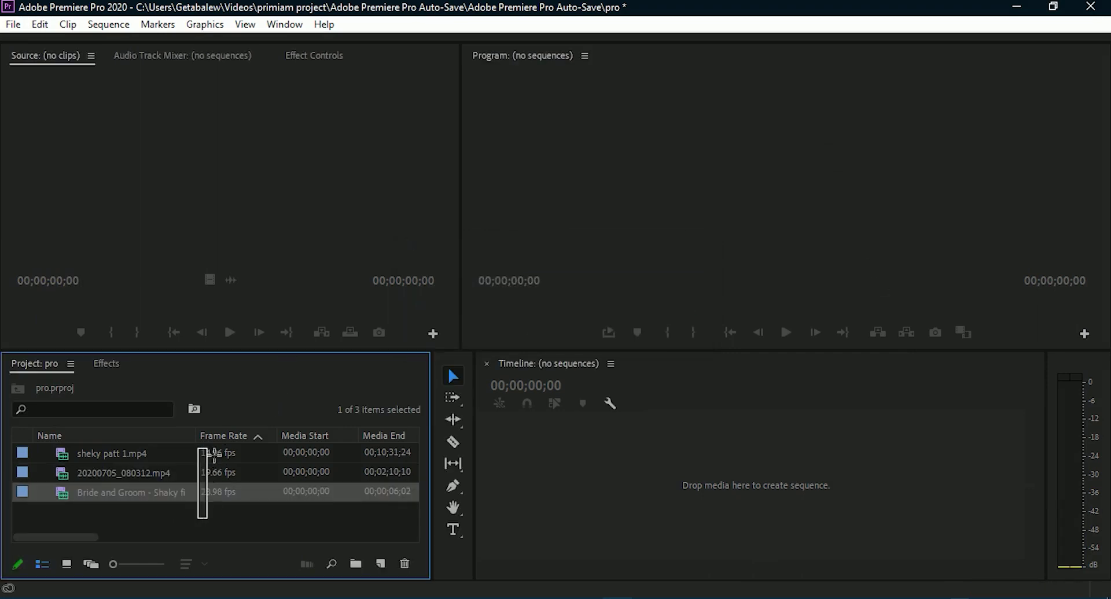
{"action": "left_click", "coordinate": [247, 524]}
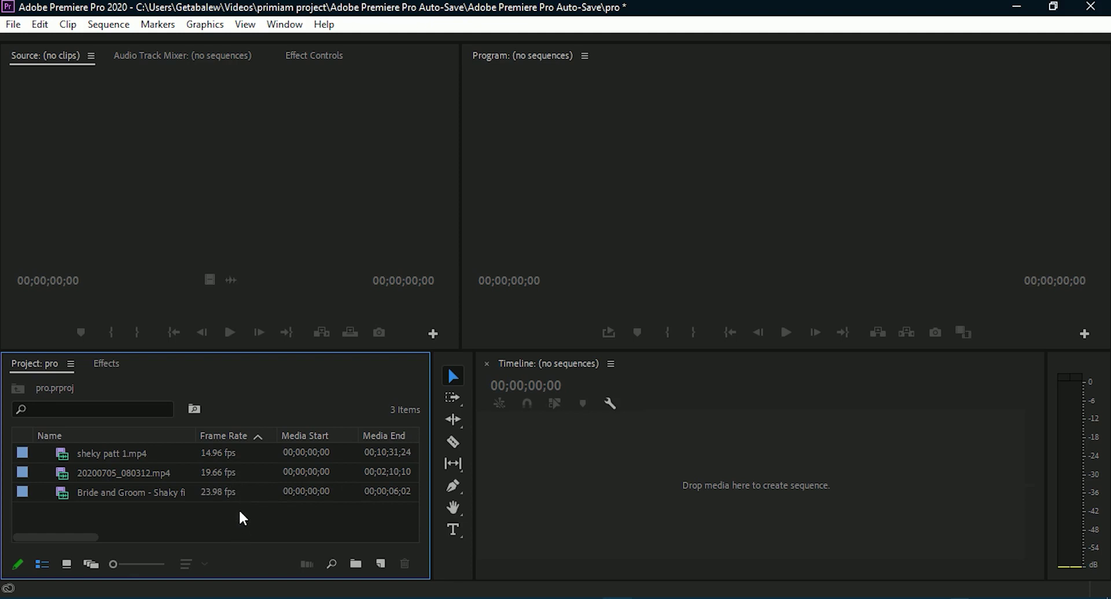
- Rename the clip sheky patt 1.mp4 to sheky
{"action": "left_click", "coordinate": [99, 452]}
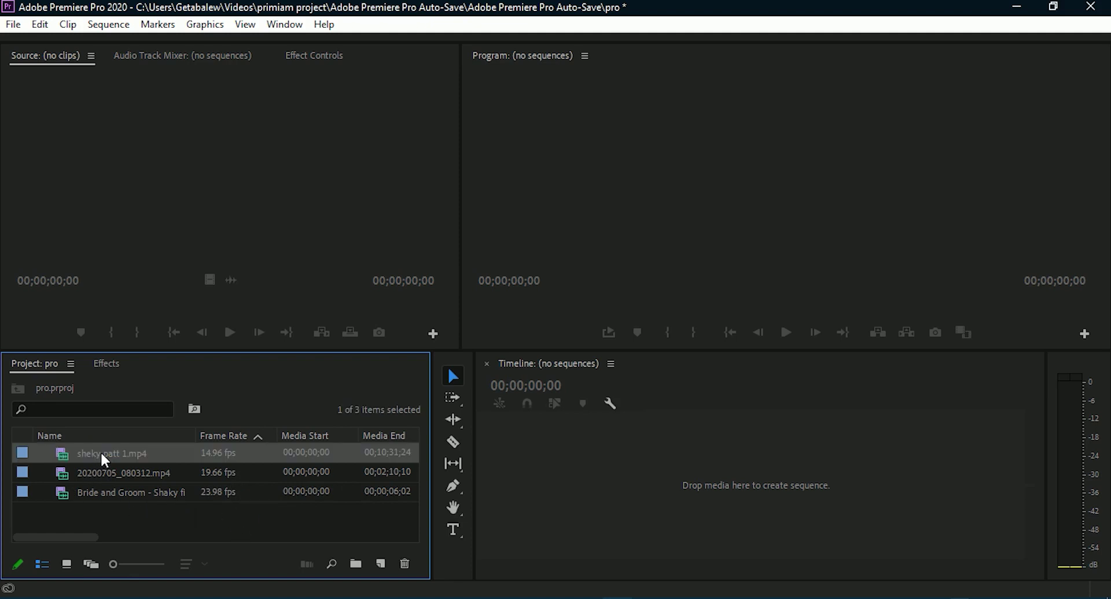
{"action": "left_click", "coordinate": [100, 452]}
{"action": "left_click", "coordinate": [128, 509]}
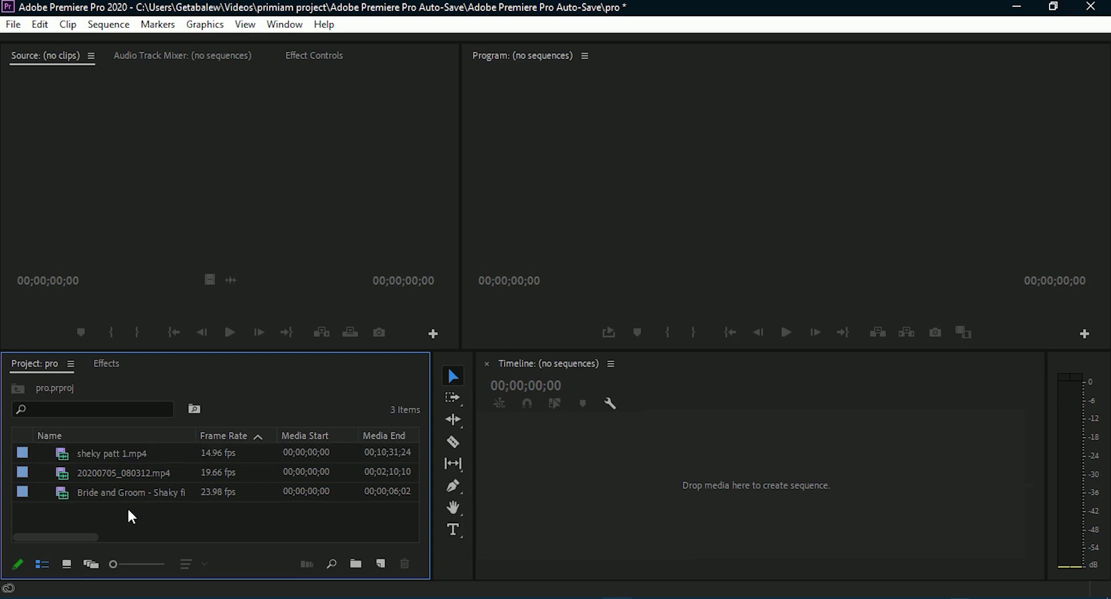
{"action": "left_click", "coordinate": [113, 450]}
{"action": "left_click", "coordinate": [112, 450]}
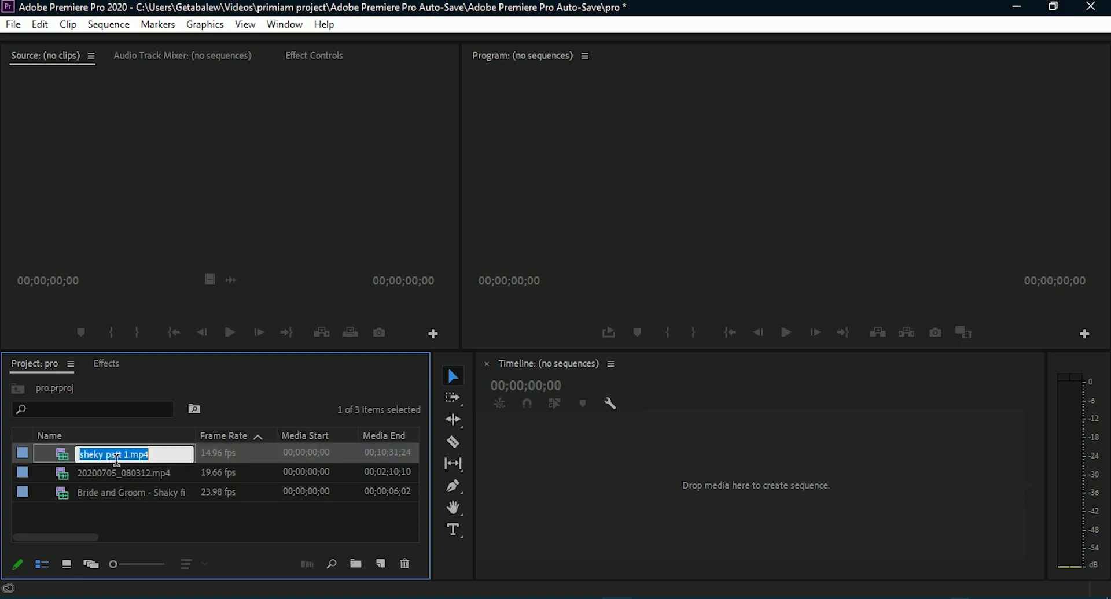
{"action": "type", "text": "sheky"}
{"action": "left_click", "coordinate": [117, 505]}
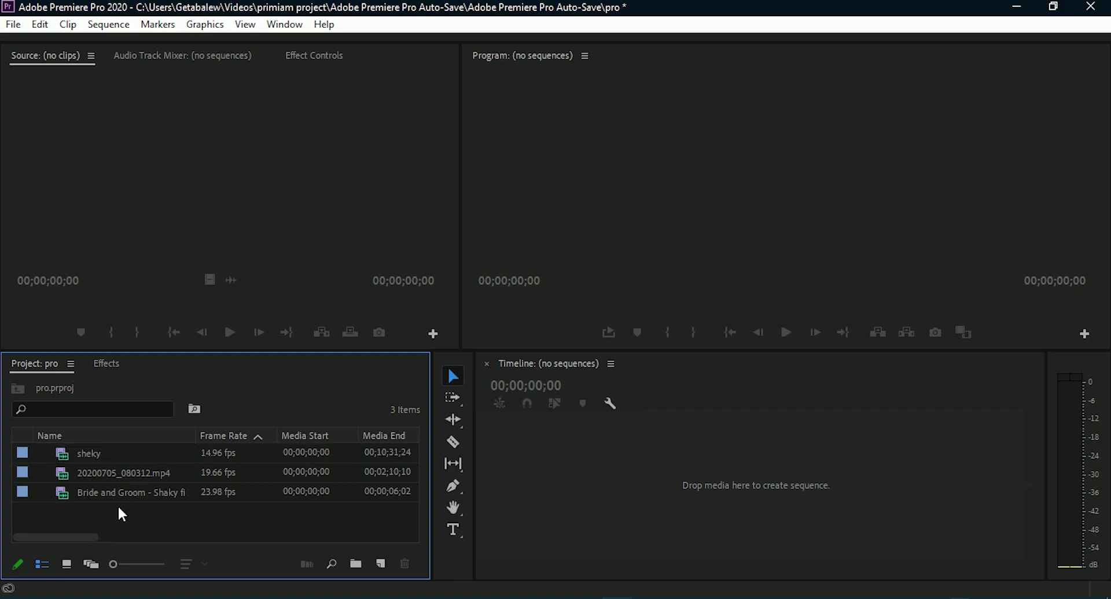
- Rename the clip 20200705_080312.mp4 to video1
{"action": "left_click", "coordinate": [124, 473]}
{"action": "left_click", "coordinate": [123, 474]}
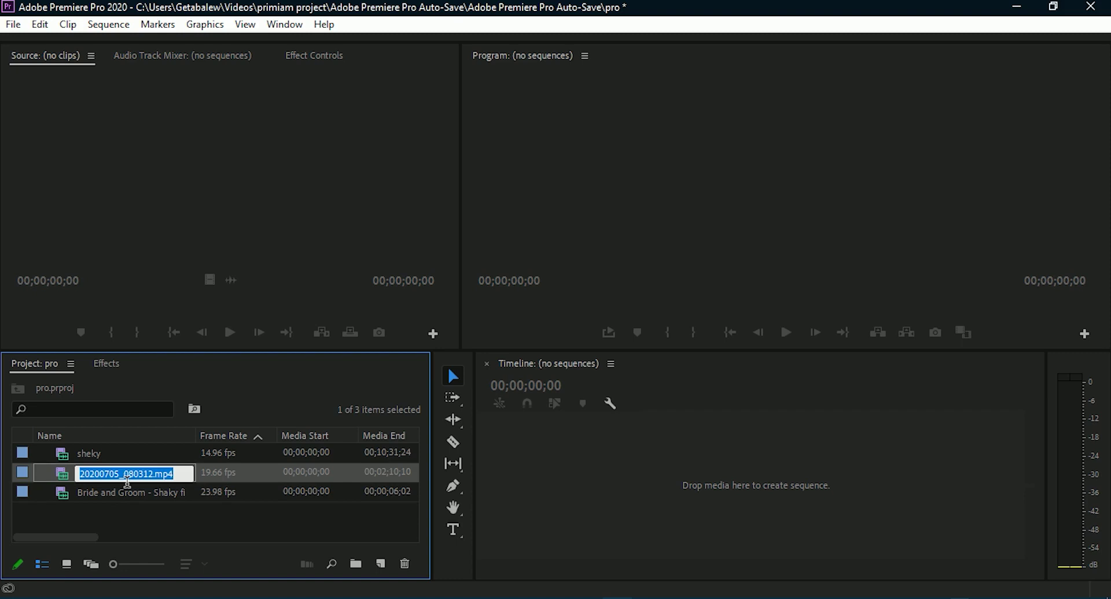
{"action": "key", "text": "BackSpace"}
{"action": "type", "text": "video"}
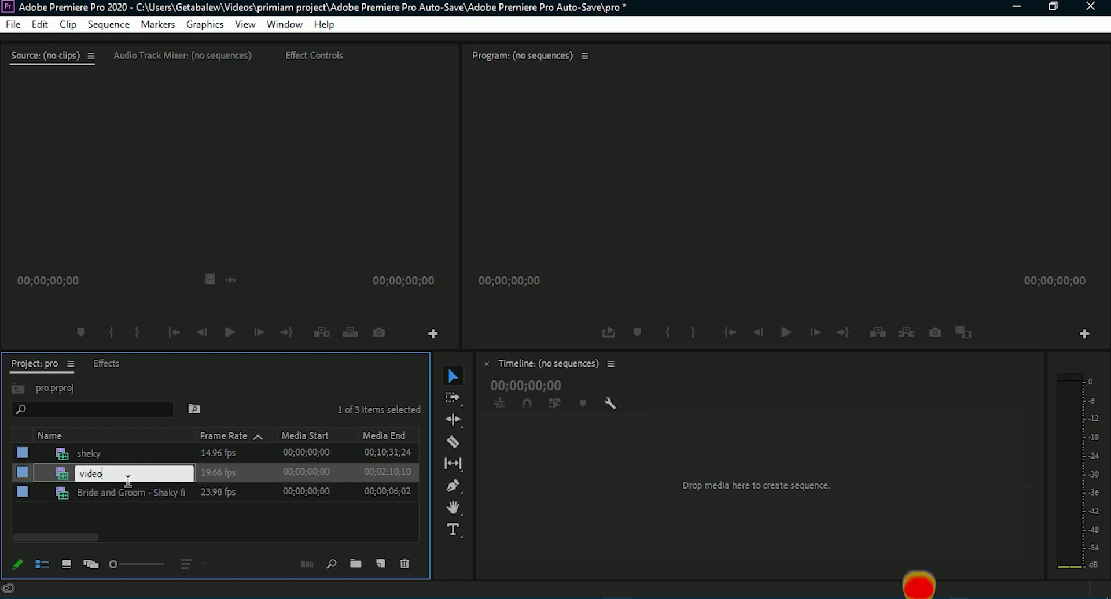
{"action": "type", "text": "1"}
{"action": "key", "text": "Tab"}
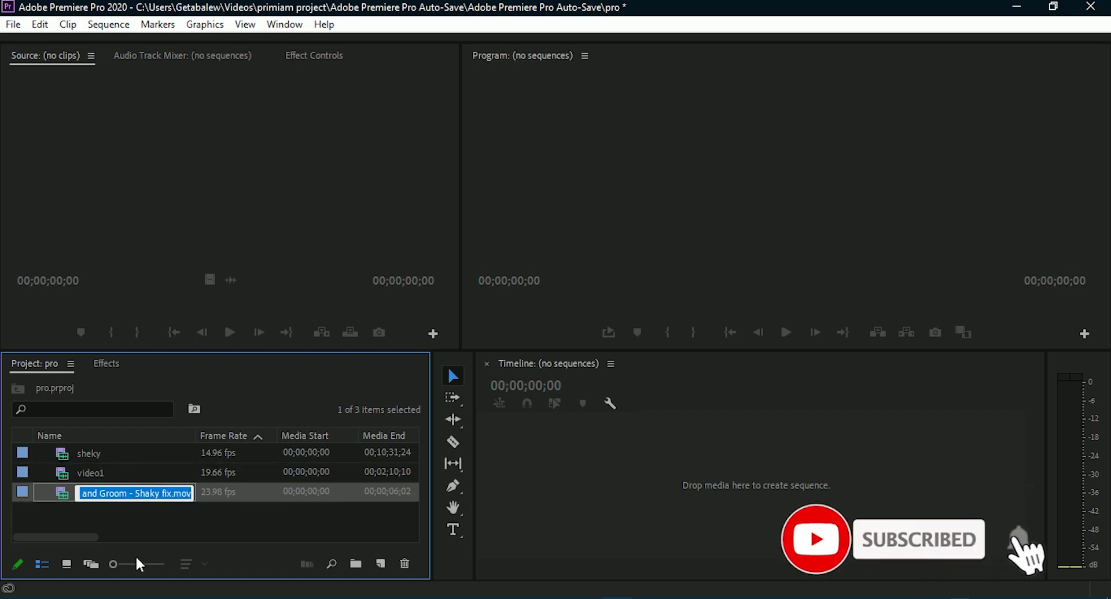
{"action": "left_click", "coordinate": [162, 537]}
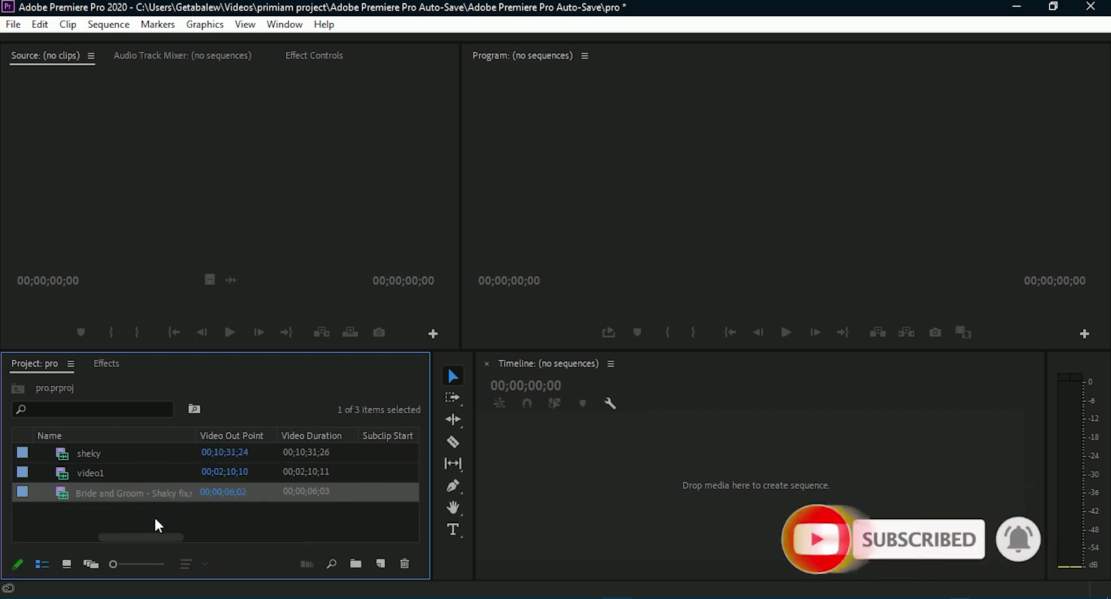
- Put the three selected clips into a new bin named video
{"action": "left_click_drag", "start_coordinate": [154, 516], "coordinate": [109, 438]}
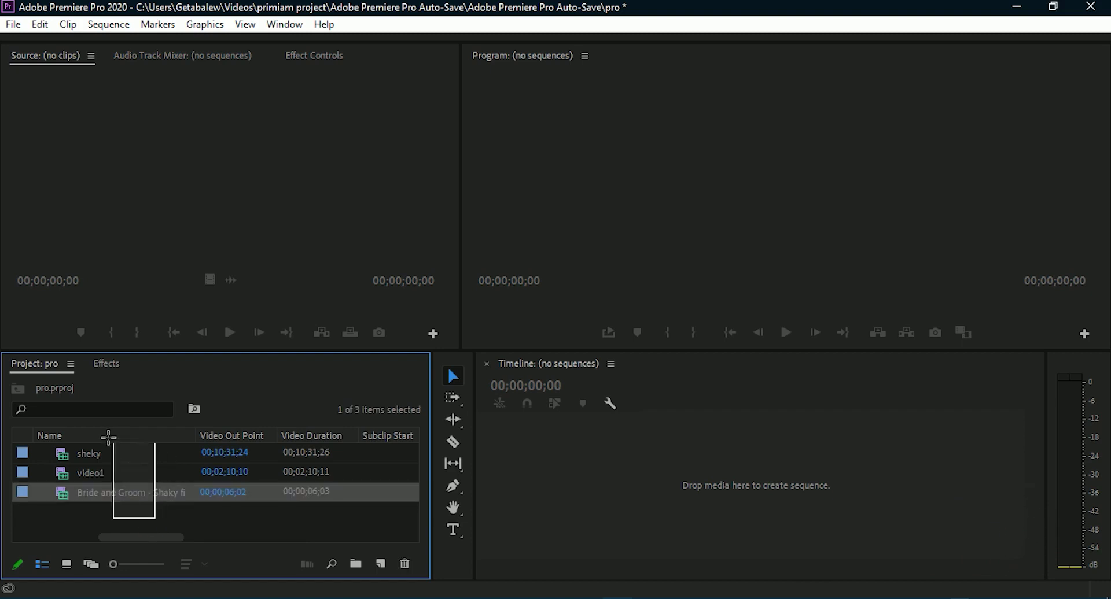
{"action": "left_click_drag", "start_coordinate": [110, 437], "coordinate": [91, 457]}
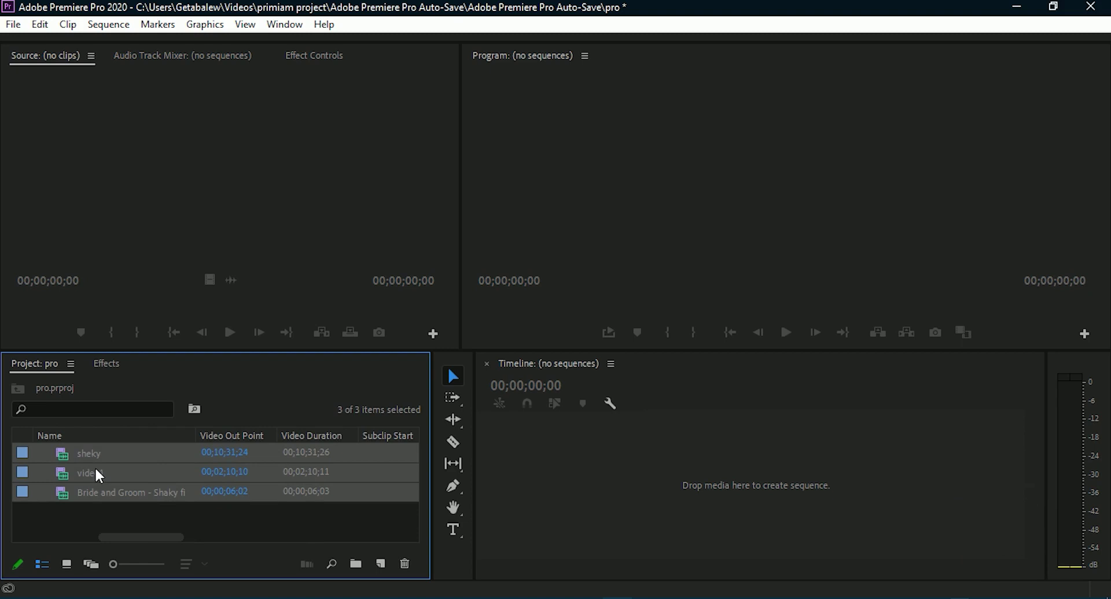
{"action": "left_click", "coordinate": [356, 565]}
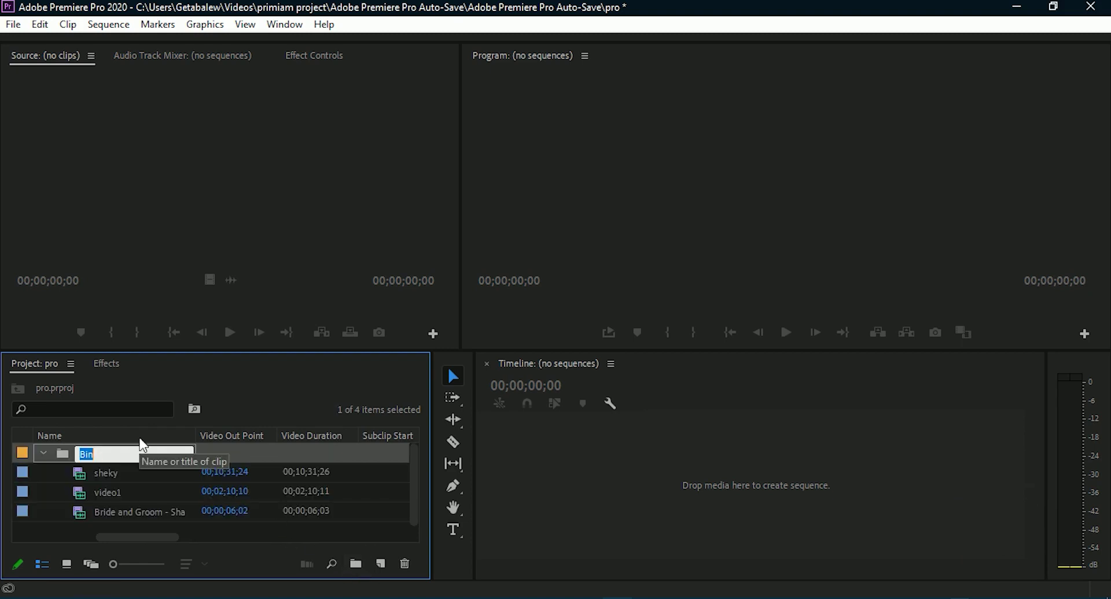
{"action": "type", "text": "video"}
{"action": "key", "text": "Return"}
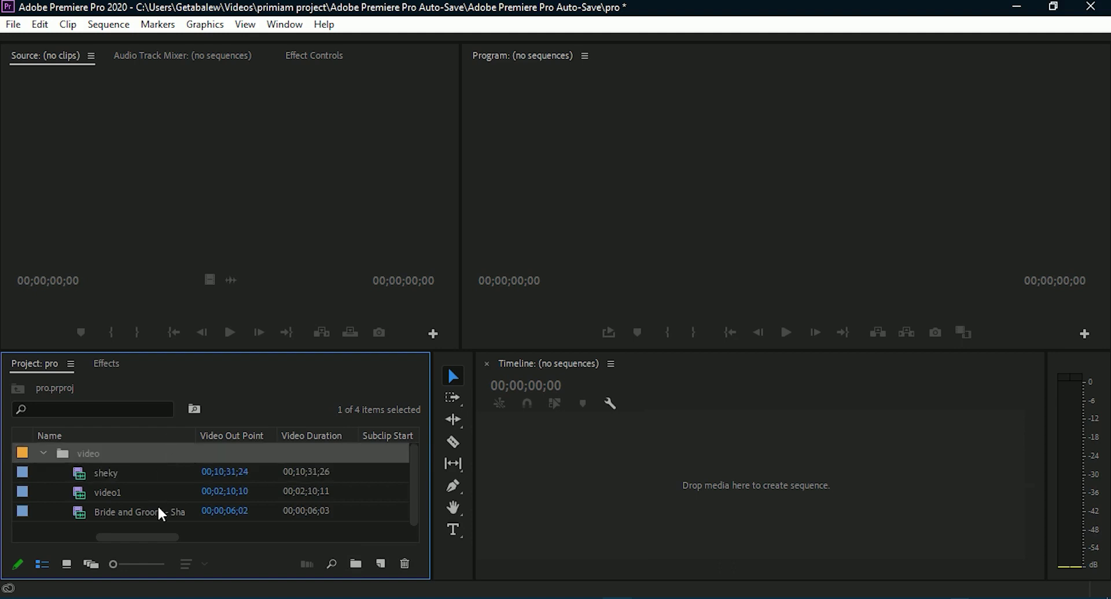
- Reselect the clips inside the video bin, collapse it, and add a second new bin
{"action": "left_click_drag", "start_coordinate": [189, 524], "coordinate": [156, 460]}
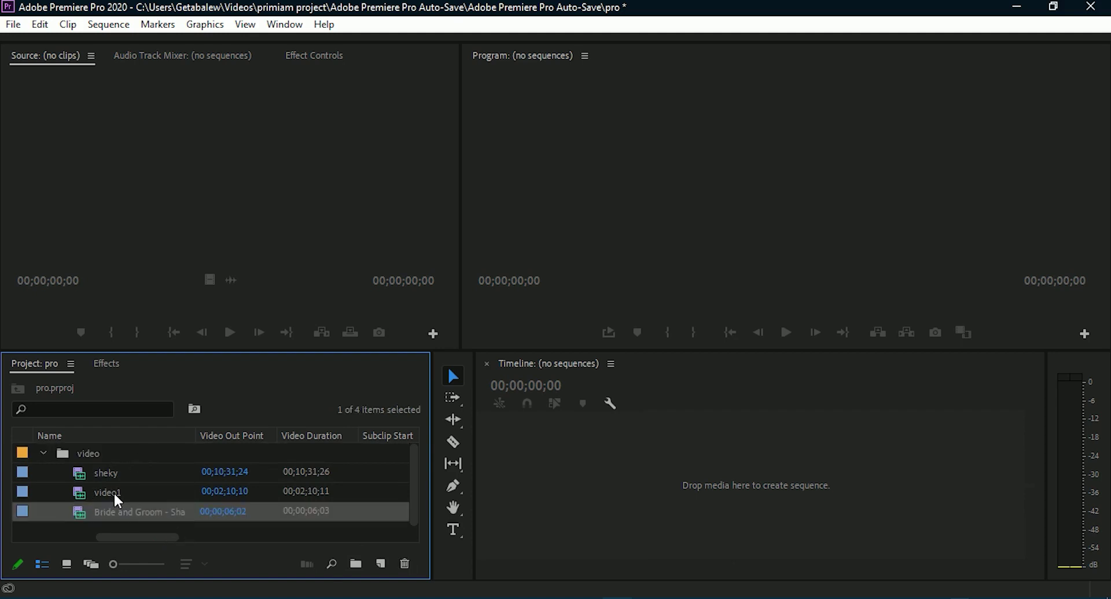
{"action": "left_click", "coordinate": [120, 469], "text": "shift"}
{"action": "mouse_move", "coordinate": [120, 470]}
{"action": "left_mouse_down"}
{"action": "mouse_move", "coordinate": [115, 486]}
{"action": "mouse_move", "coordinate": [90, 460]}
{"action": "left_mouse_up"}
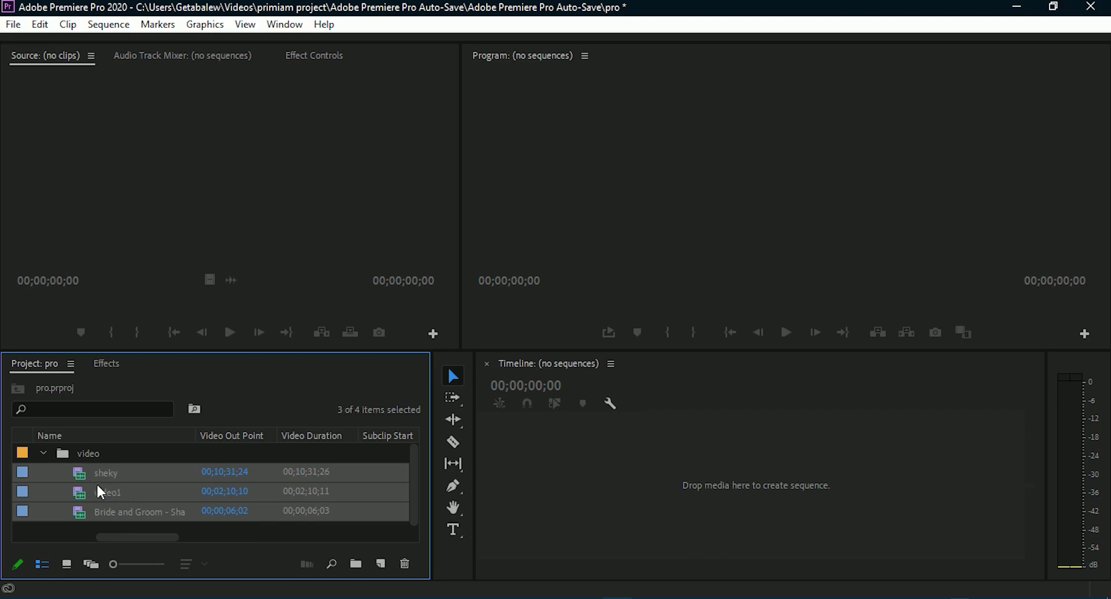
{"action": "left_click", "coordinate": [45, 455]}
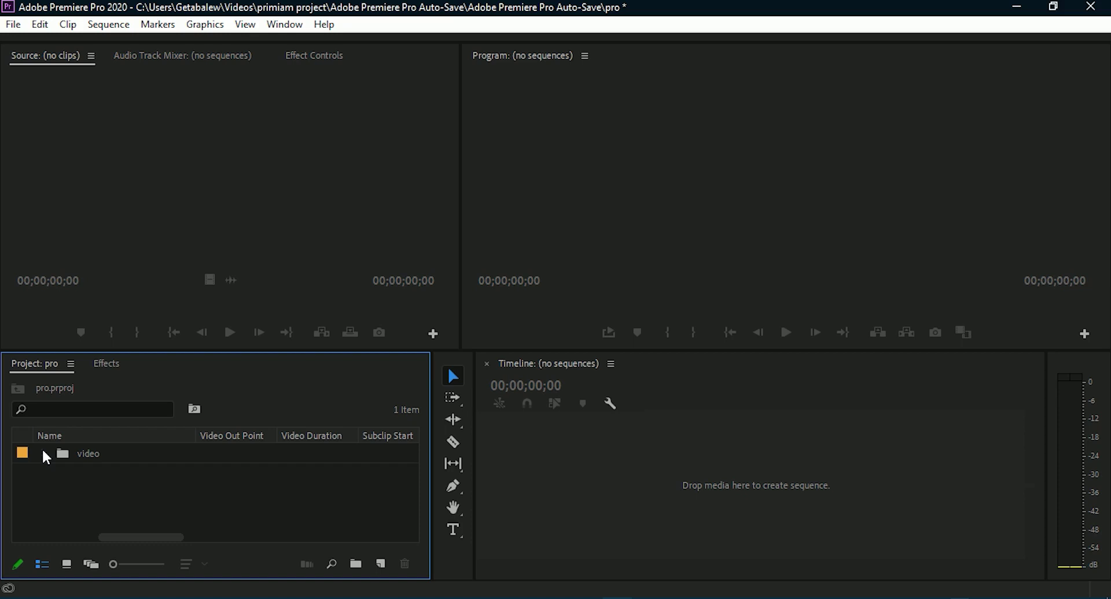
{"action": "left_click", "coordinate": [44, 454]}
{"action": "left_click", "coordinate": [44, 454]}
{"action": "left_click", "coordinate": [356, 564]}
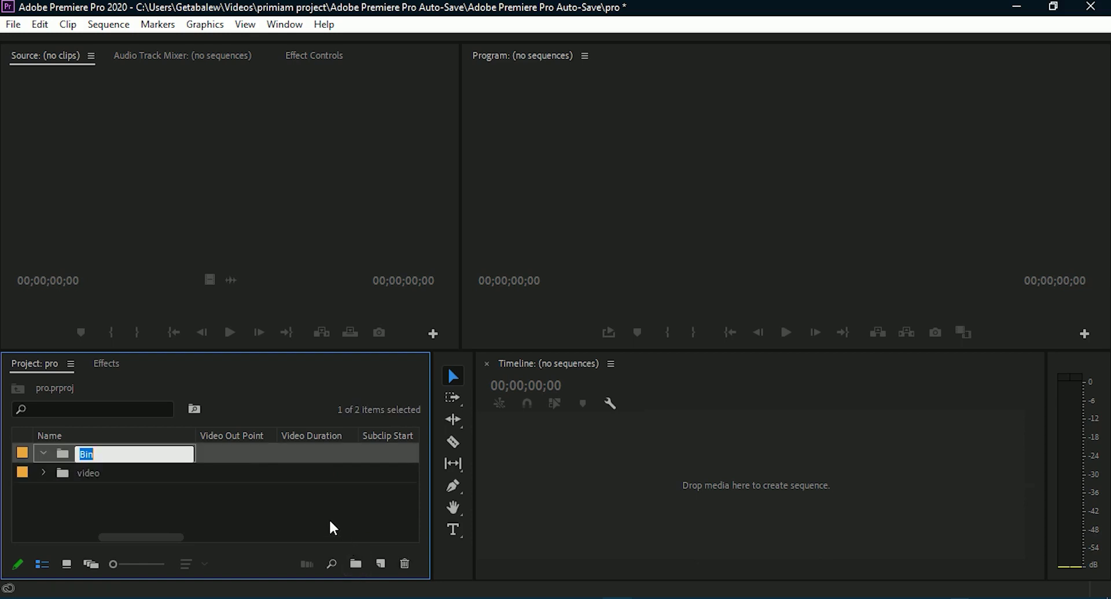
- Name the second bin audio
{"action": "type", "text": "audeo"}
{"action": "key", "text": "BackSpace"}
{"action": "key", "text": "BackSpace"}
{"action": "type", "text": "ideo"}
{"action": "key", "text": "Tab"}
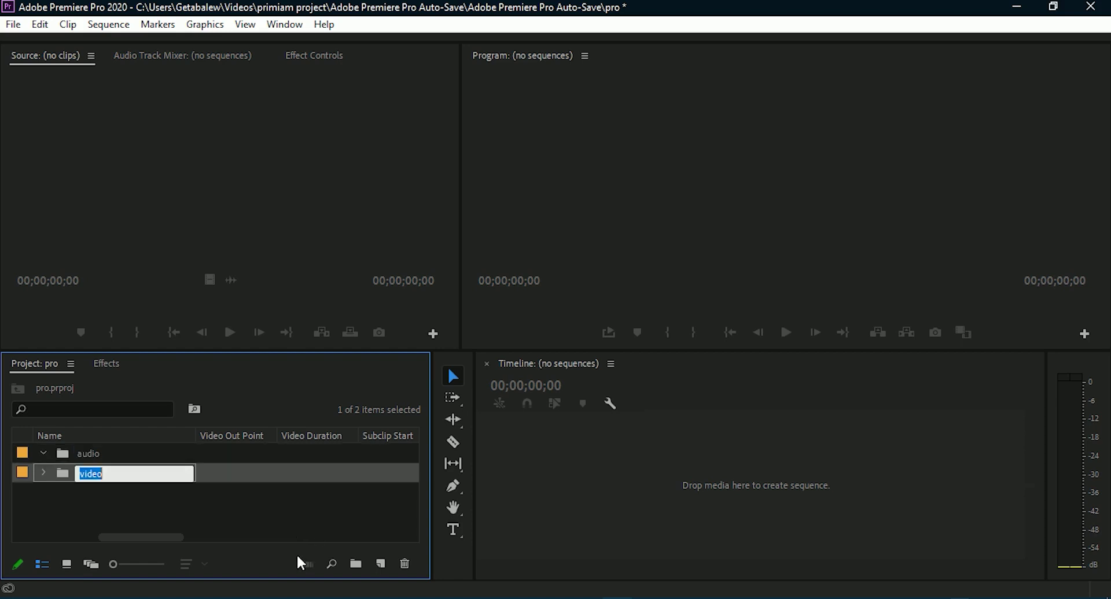
{"action": "left_click", "coordinate": [235, 518]}
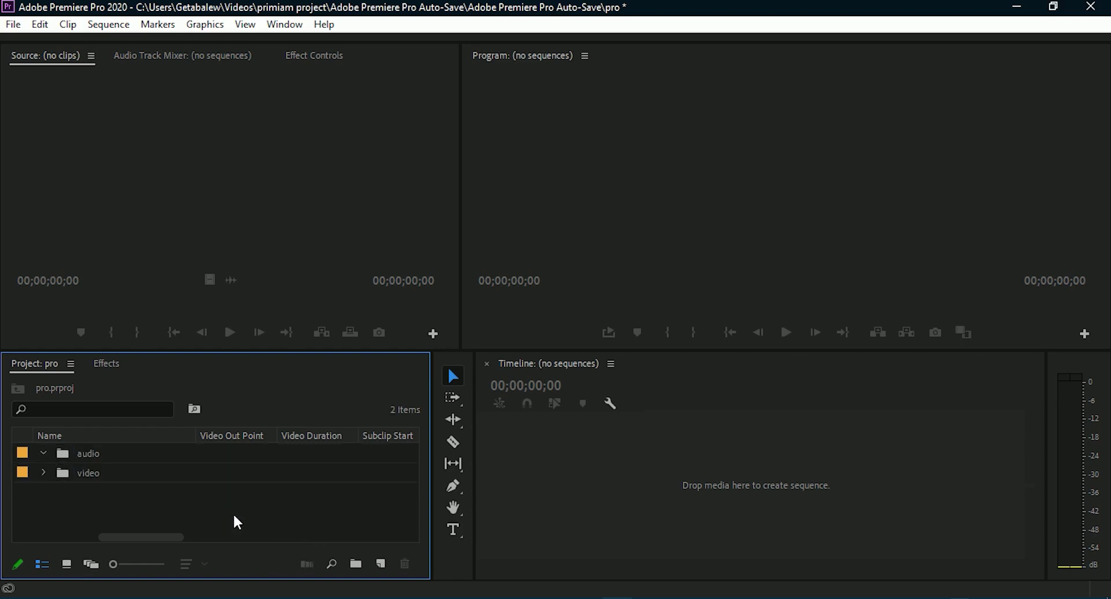
- Open the video bin in its own tab, then return to the project's top-level bins
{"action": "left_click", "coordinate": [43, 473]}
{"action": "left_click", "coordinate": [43, 473]}
{"action": "double_click", "coordinate": [103, 474]}
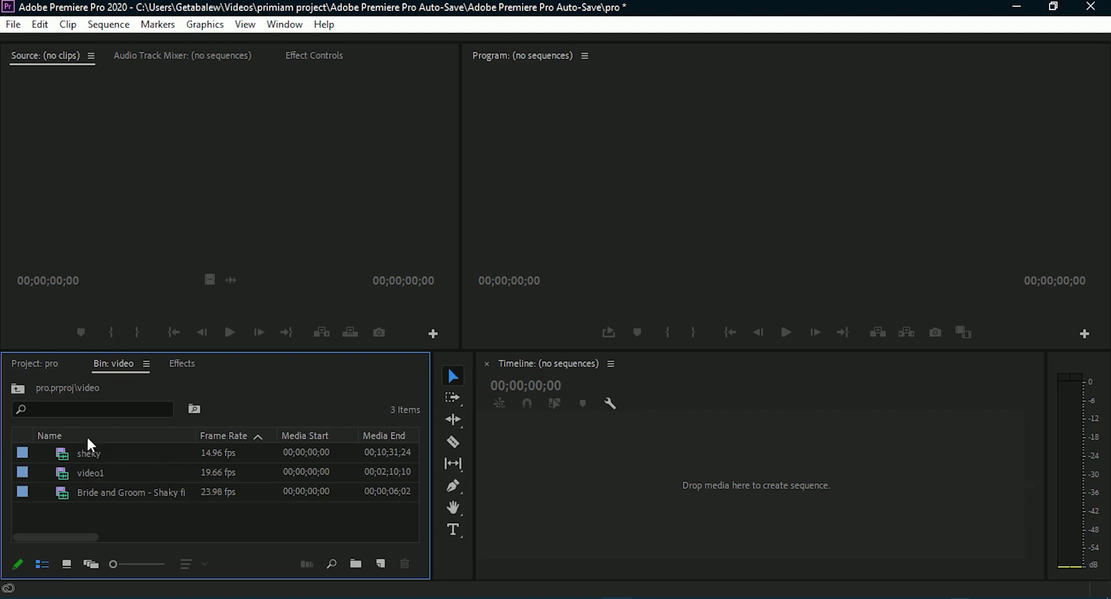
{"action": "left_click", "coordinate": [51, 357]}
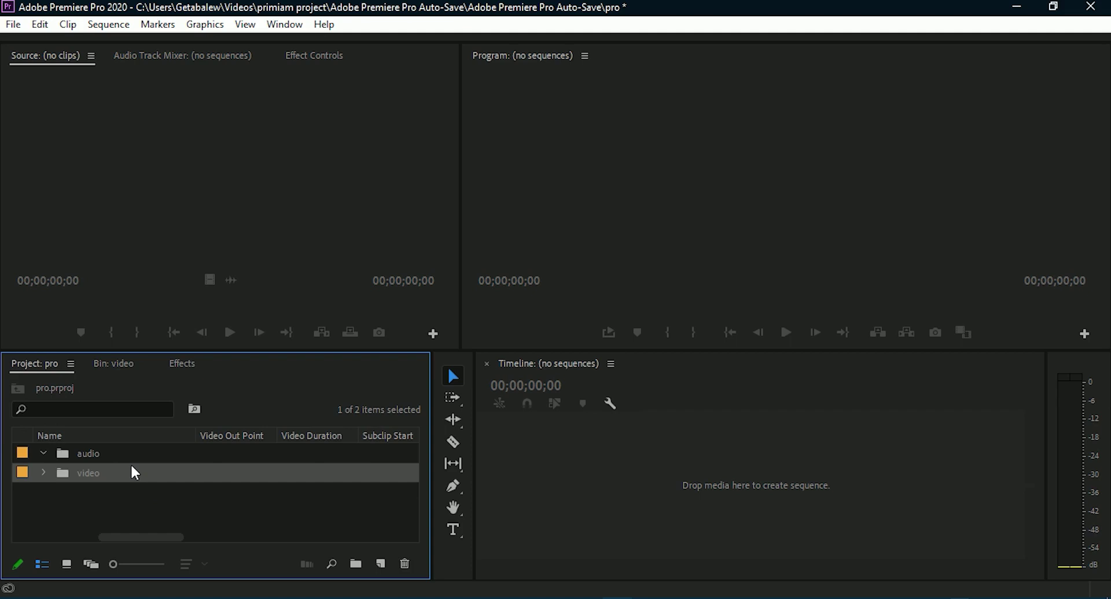
{"action": "left_click", "coordinate": [181, 366]}
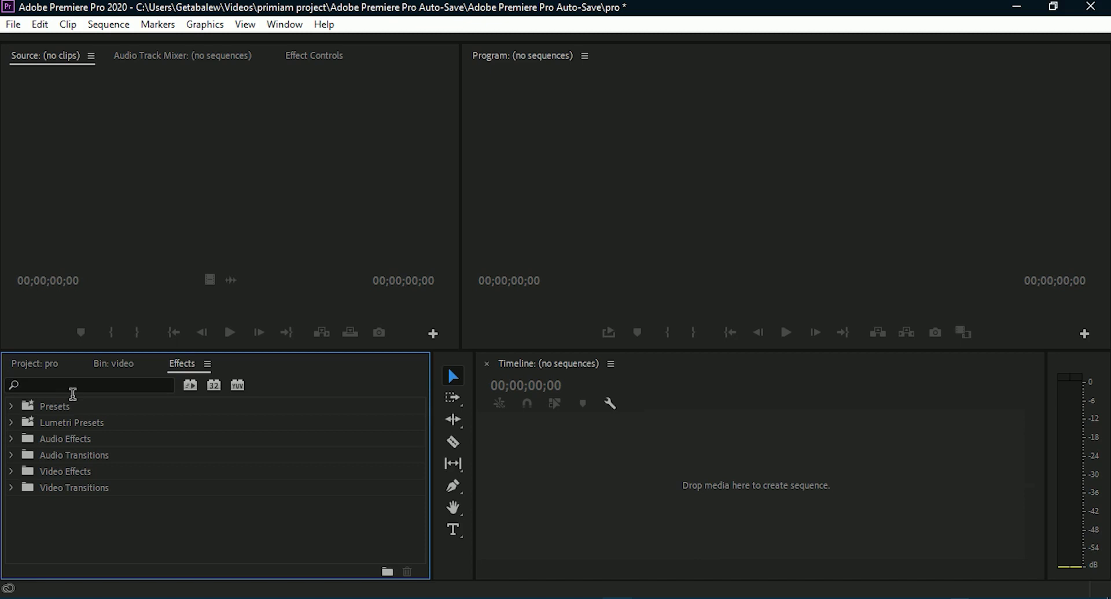
- Expand and collapse the Presets folder, then close the Effects panel via its panel menu
{"action": "left_click", "coordinate": [10, 406]}
{"action": "left_click", "coordinate": [10, 406]}
{"action": "left_click", "coordinate": [207, 363]}
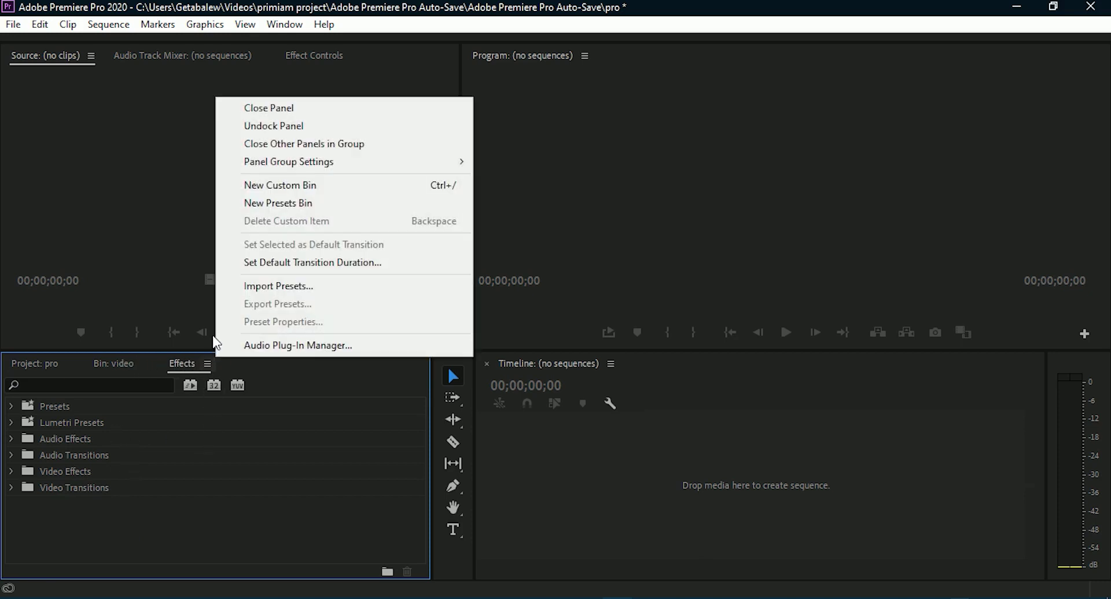
{"action": "left_click", "coordinate": [293, 108]}
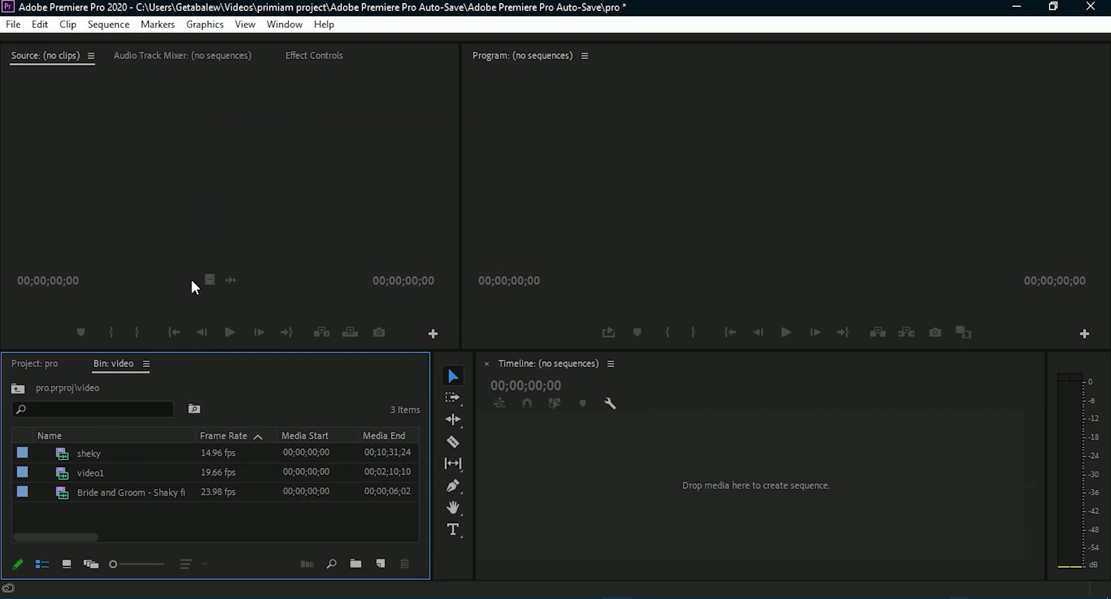
- Load sheky into a widened Source monitor and drag its video into the timeline as a new sequence
{"action": "left_click", "coordinate": [92, 454]}
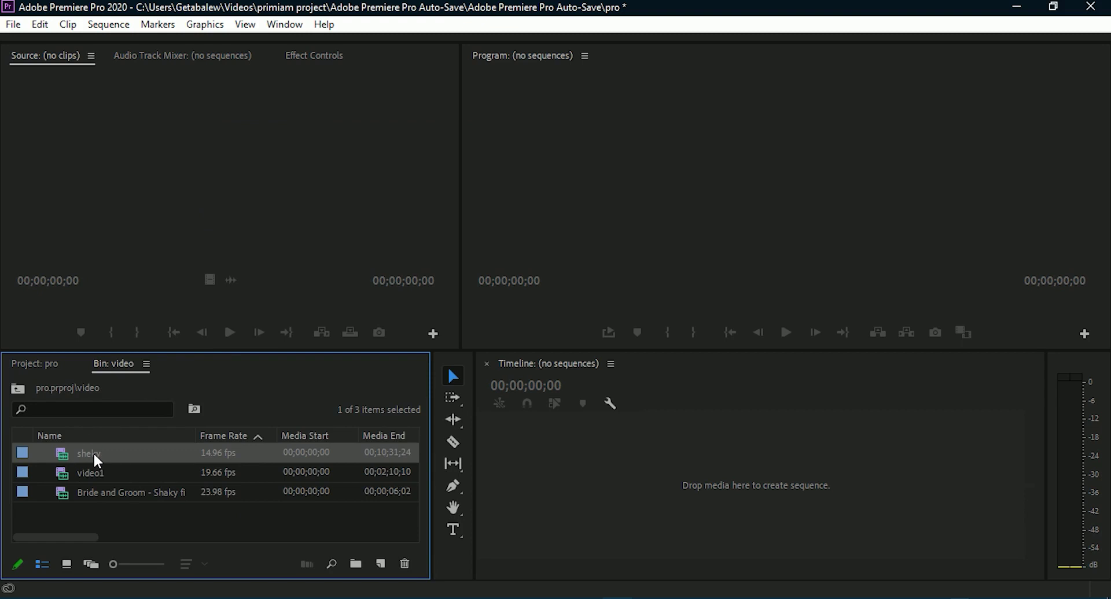
{"action": "double_click", "coordinate": [93, 452]}
{"action": "left_click", "coordinate": [229, 455]}
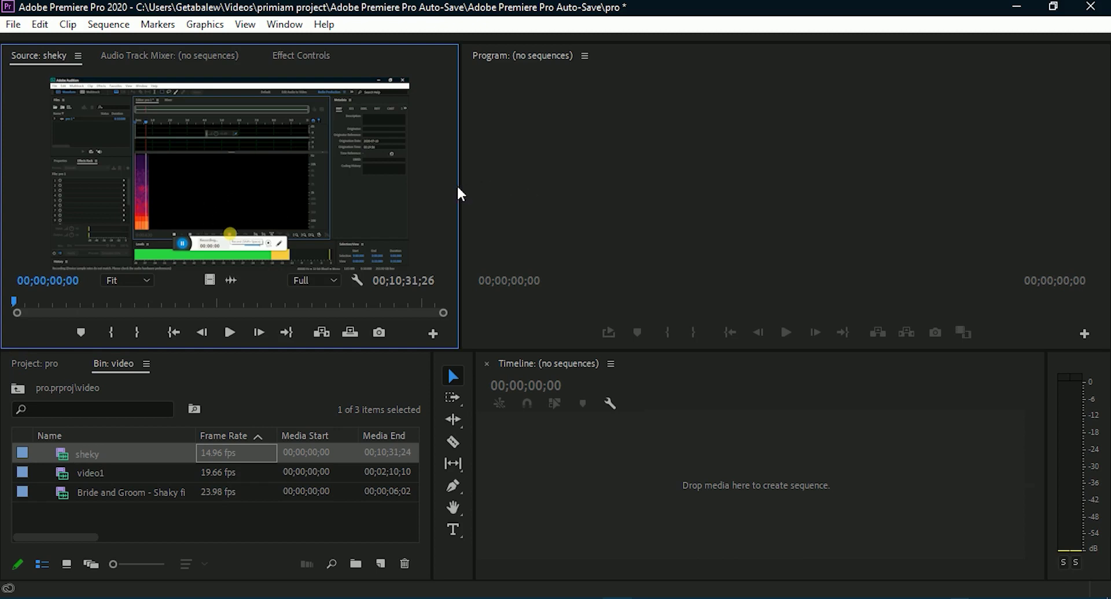
{"action": "left_click_drag", "start_coordinate": [461, 191], "coordinate": [492, 191]}
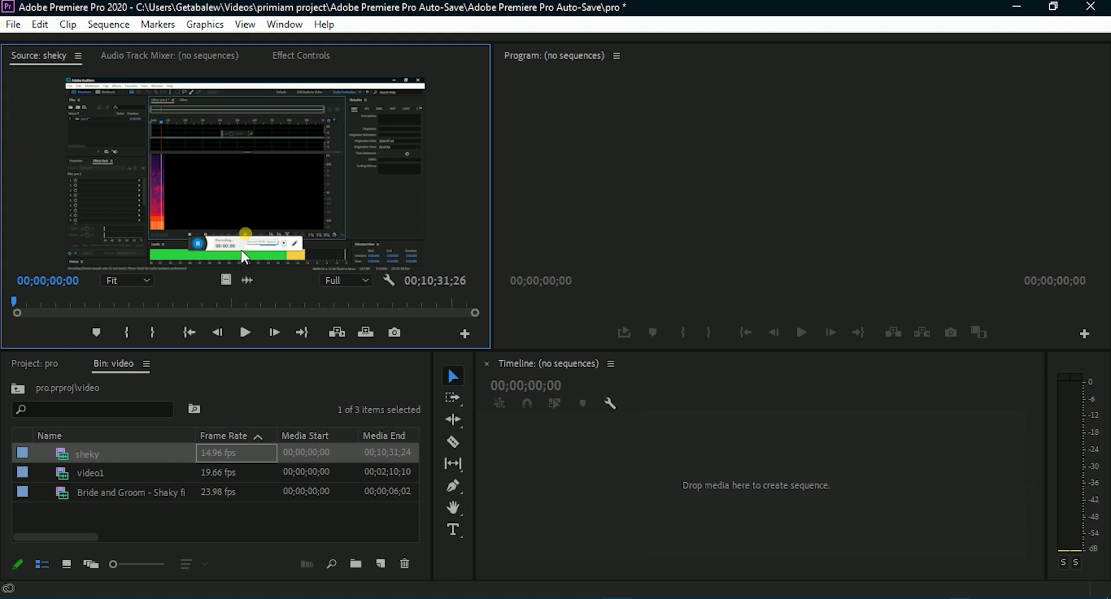
{"action": "left_click_drag", "start_coordinate": [233, 295], "coordinate": [557, 503]}
{"action": "left_click_drag", "start_coordinate": [557, 503], "coordinate": [232, 295]}
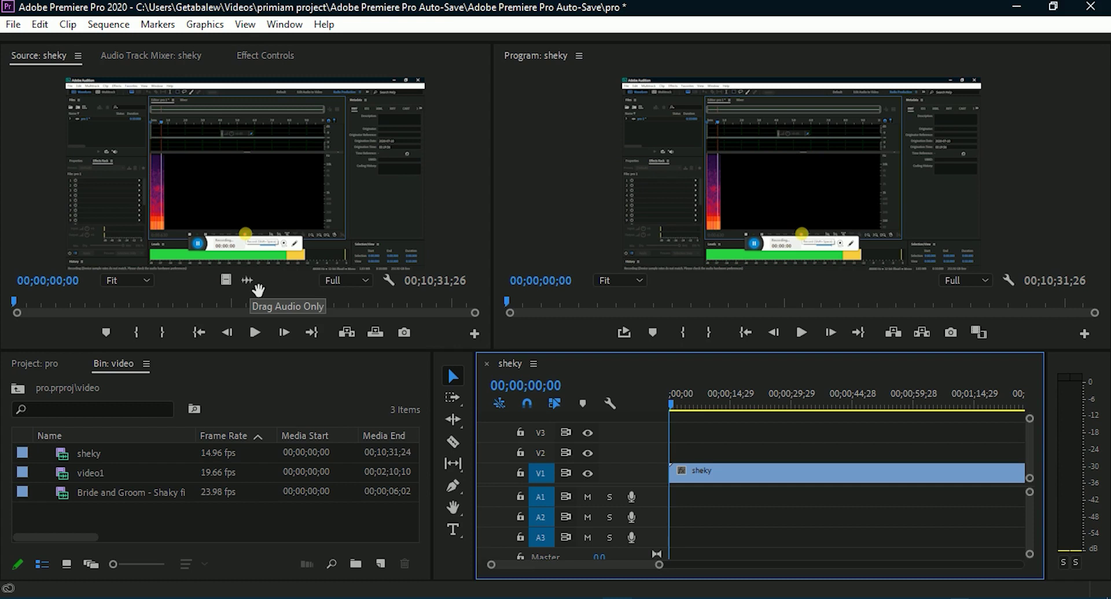
- Add sheky's audio to A1, then delete the audio and video clips and close the sheky sequence
{"action": "left_click_drag", "start_coordinate": [258, 290], "coordinate": [690, 510]}
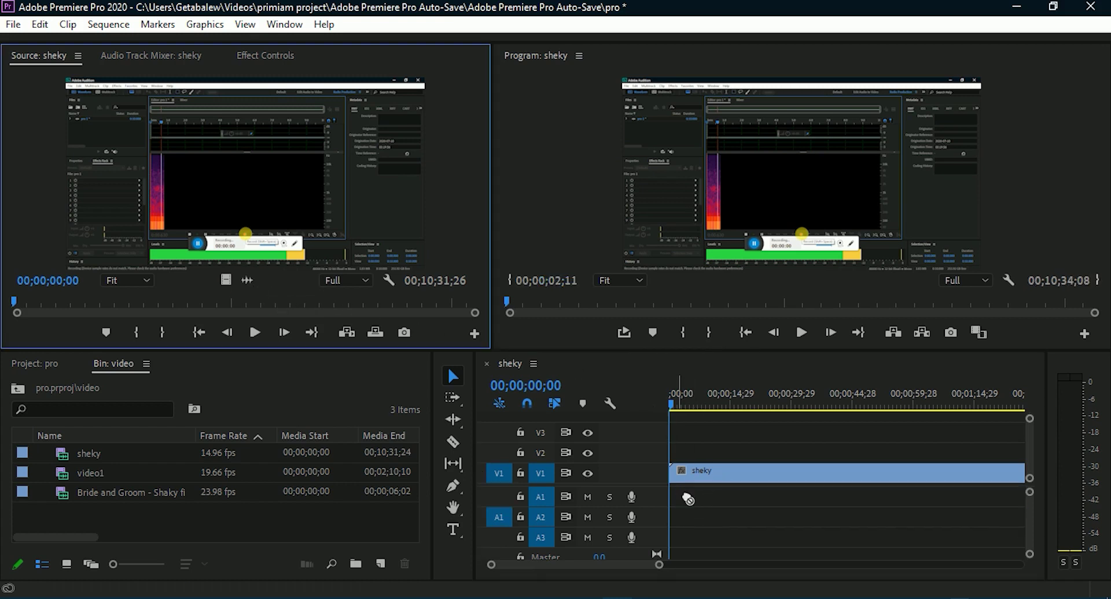
{"action": "left_click_drag", "start_coordinate": [689, 509], "coordinate": [686, 496]}
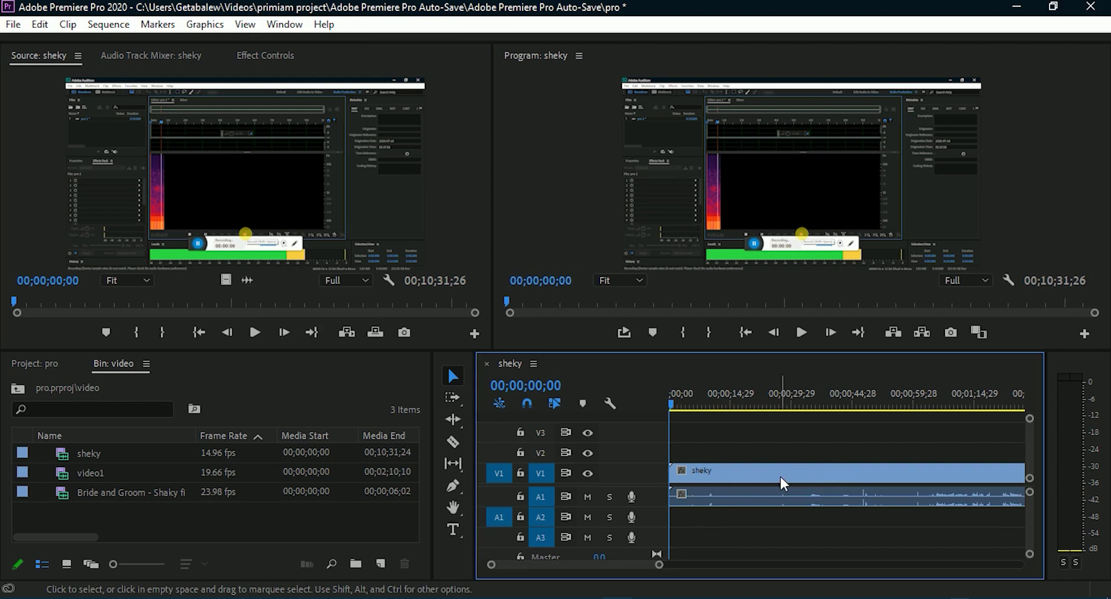
{"action": "left_click", "coordinate": [728, 500]}
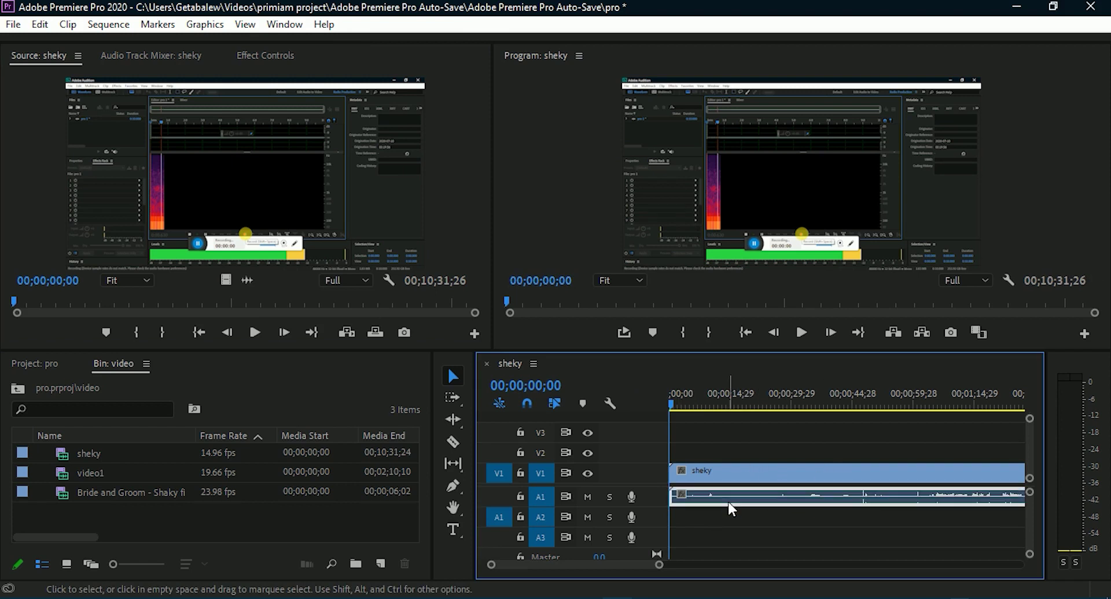
{"action": "key", "text": "Delete"}
{"action": "left_click", "coordinate": [740, 481]}
{"action": "key", "text": "Delete"}
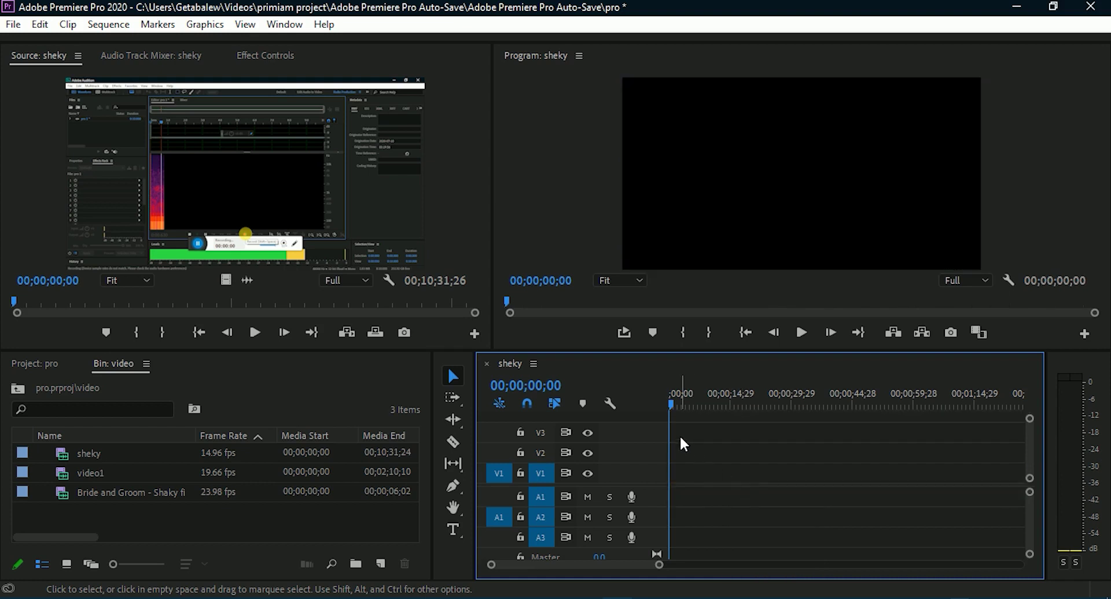
{"action": "left_click", "coordinate": [485, 364]}
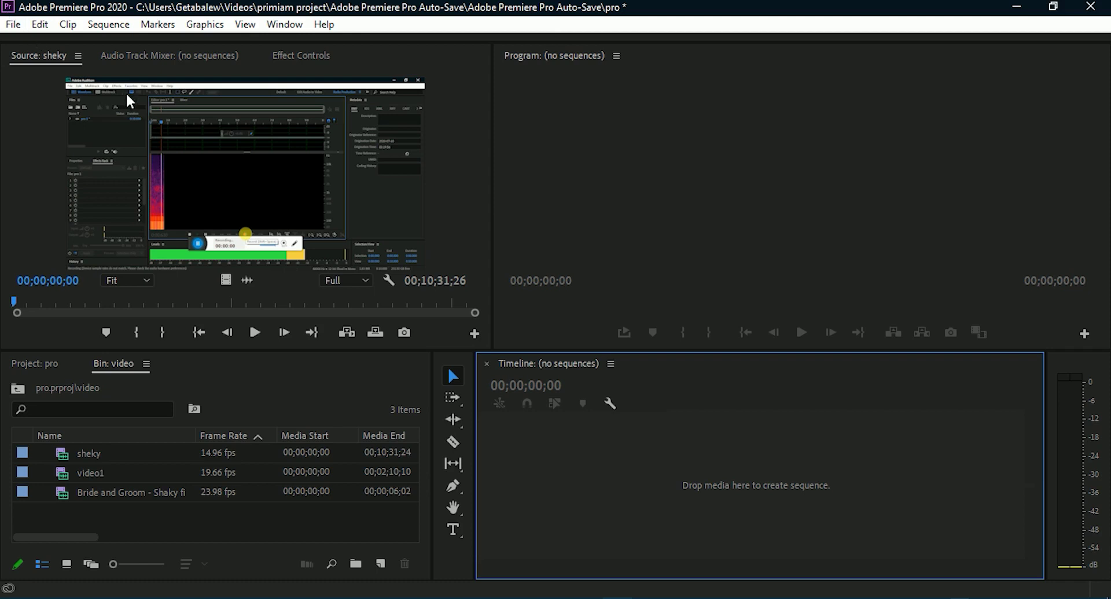
- Mark In and Out points on the sheky source clip, giving a 00;00;00;02 range
{"action": "left_click", "coordinate": [142, 57]}
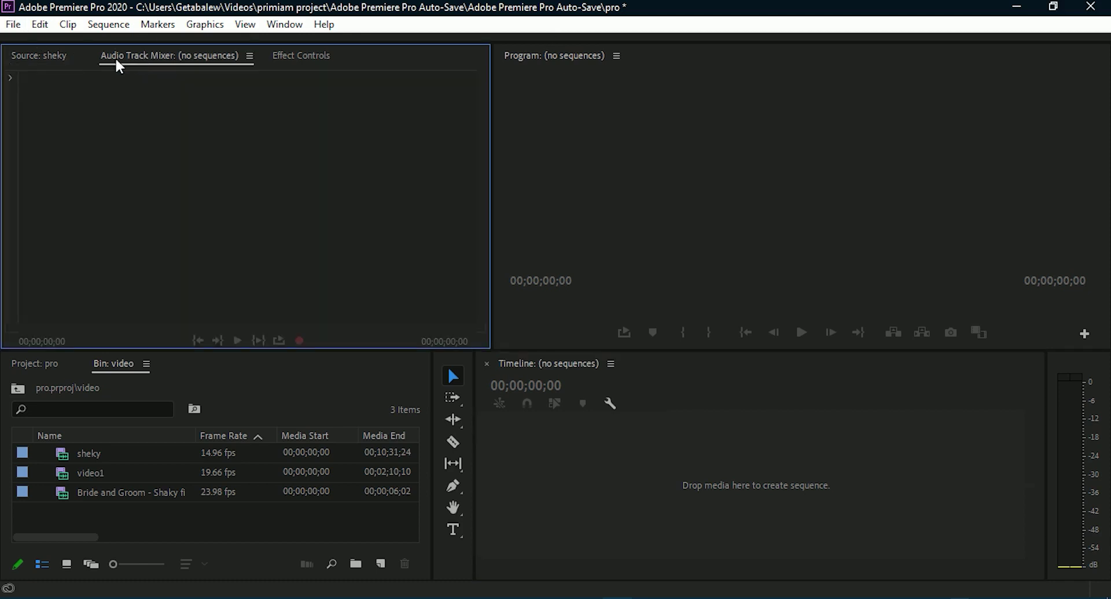
{"action": "left_click", "coordinate": [42, 64]}
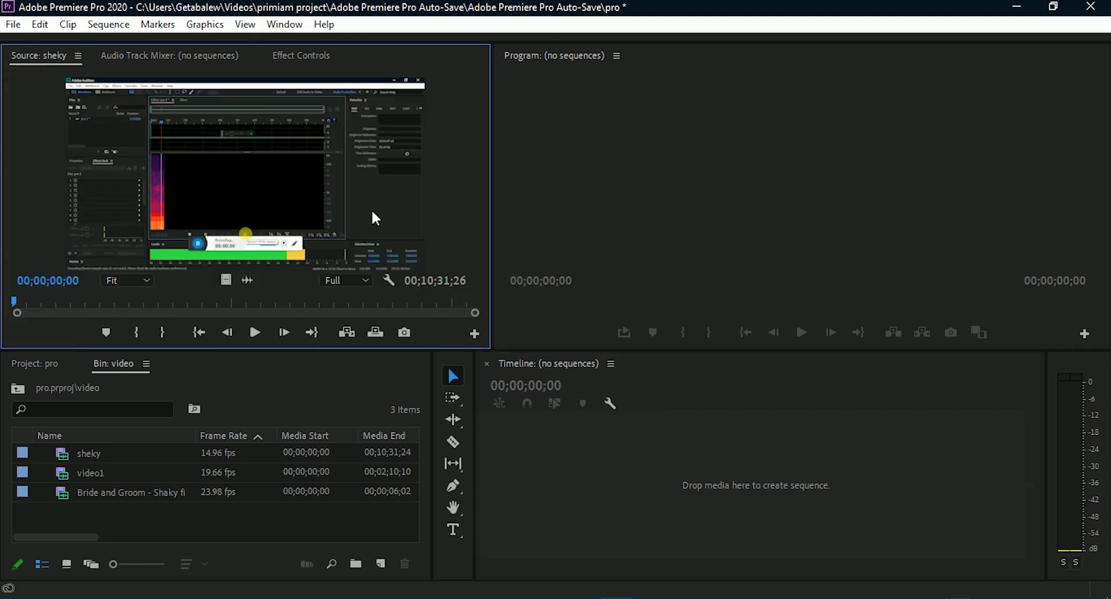
{"action": "left_click", "coordinate": [127, 332]}
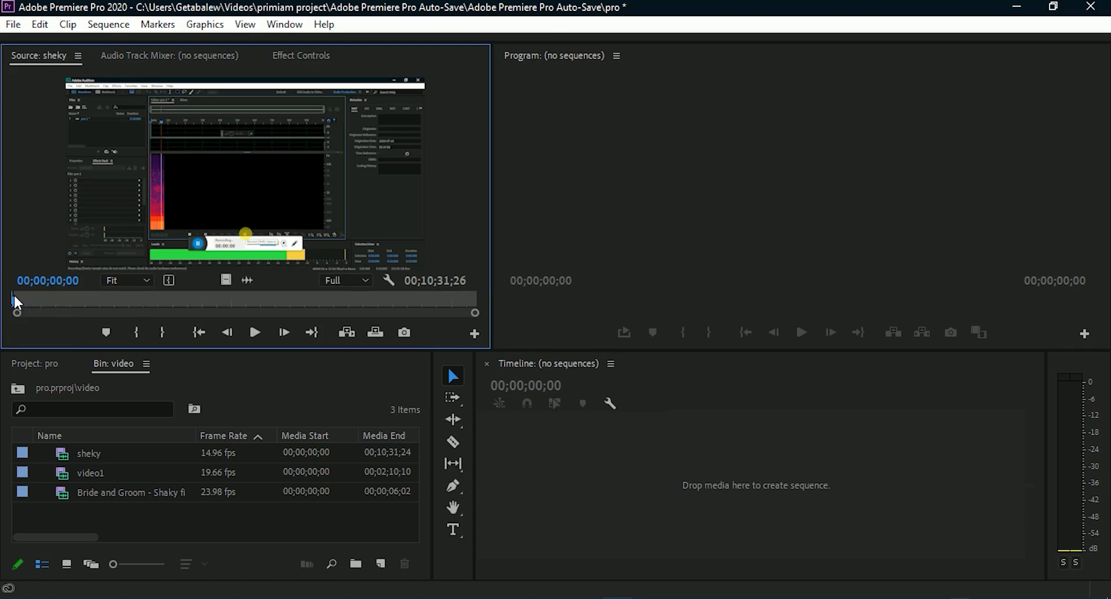
{"action": "left_click_drag", "start_coordinate": [14, 299], "coordinate": [119, 300]}
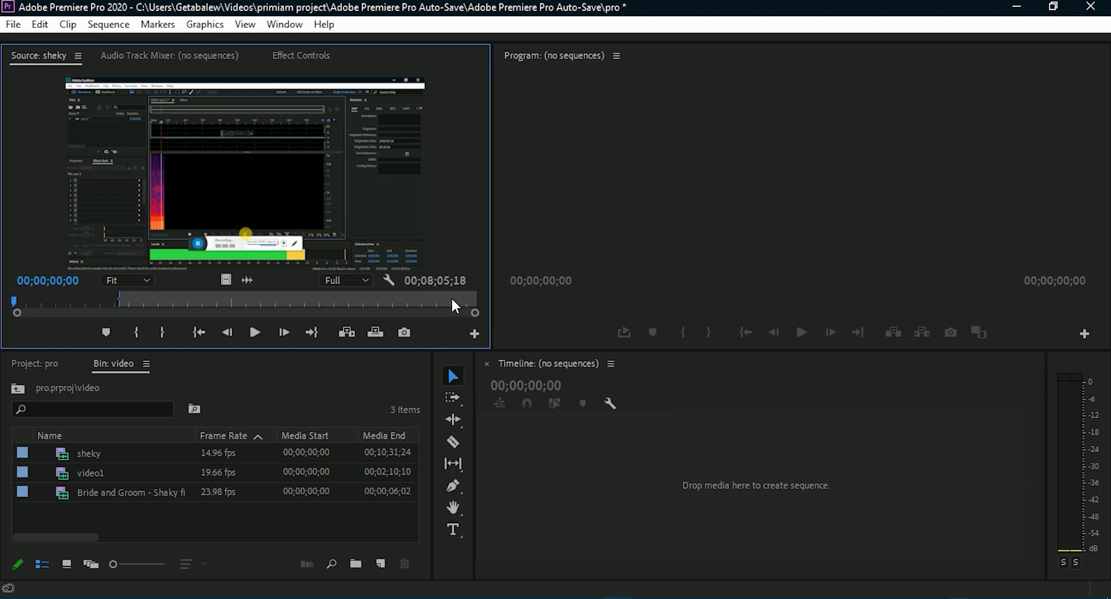
{"action": "left_click", "coordinate": [159, 325]}
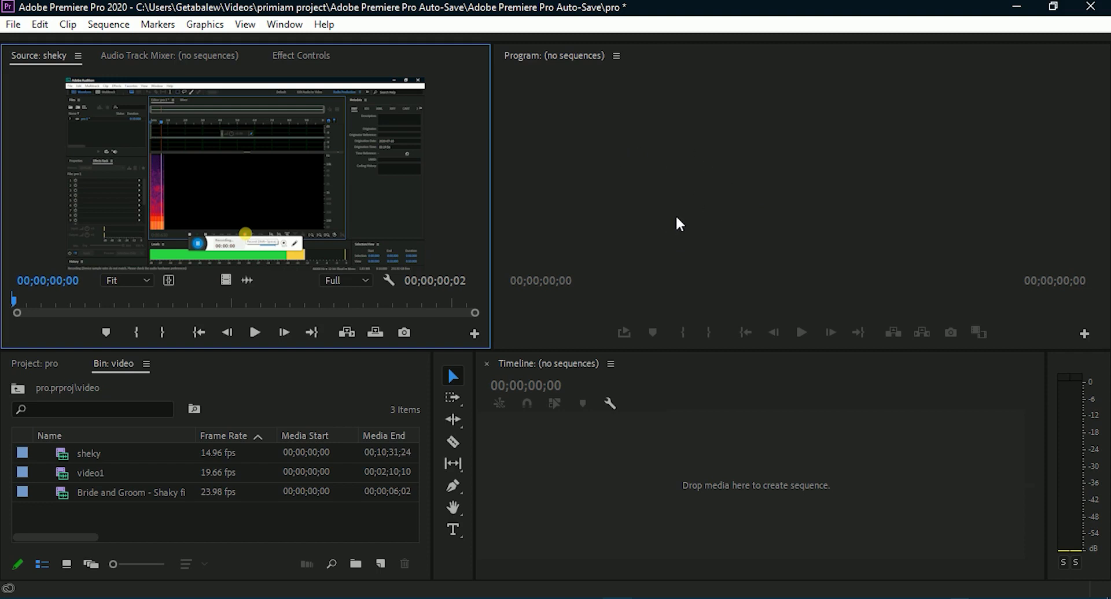
{"action": "left_click", "coordinate": [559, 480]}
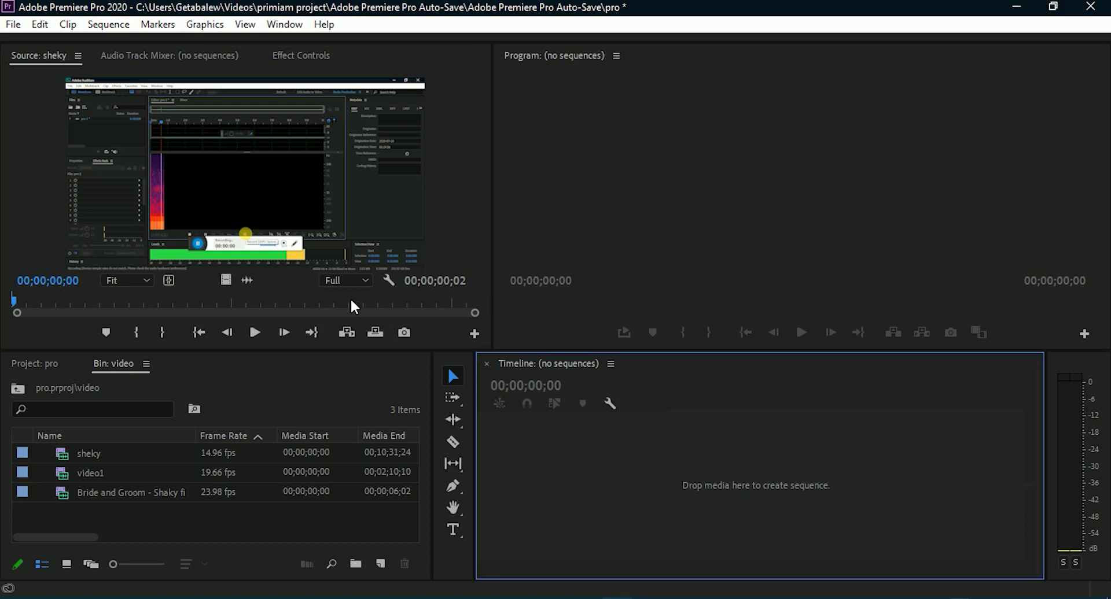
- Drag the marked sheky clip into the empty timeline, creating a sheky sequence on V1 and A1
{"action": "left_click_drag", "start_coordinate": [232, 188], "coordinate": [606, 501]}
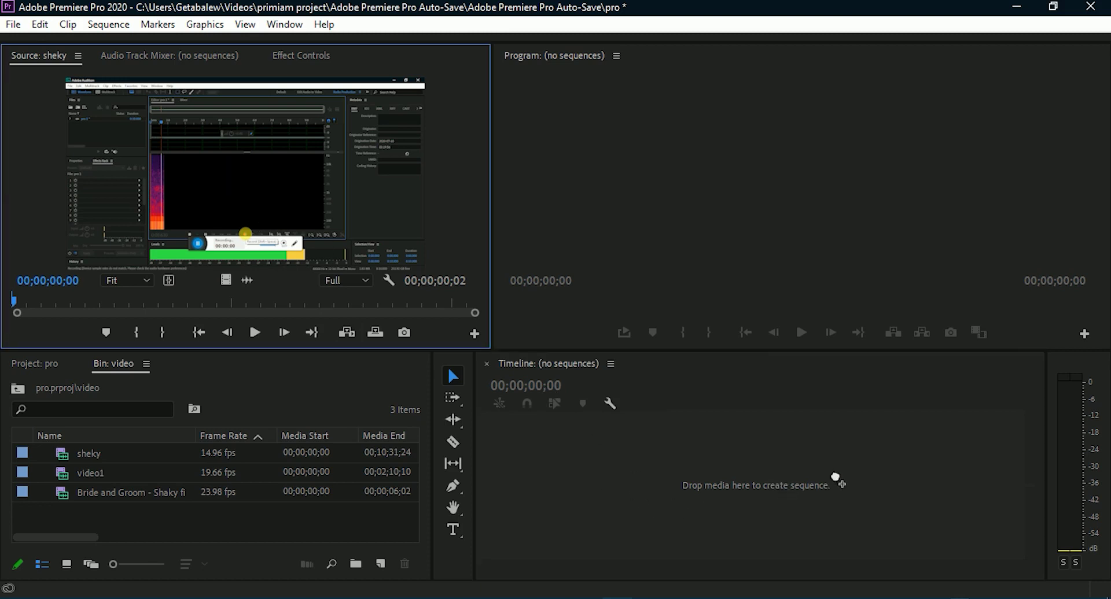
{"action": "mouse_move", "coordinate": [606, 501]}
{"action": "left_mouse_down"}
{"action": "mouse_move", "coordinate": [705, 491]}
{"action": "mouse_move", "coordinate": [713, 503]}
{"action": "left_mouse_up"}
{"action": "left_click_drag", "start_coordinate": [701, 488], "coordinate": [702, 488]}
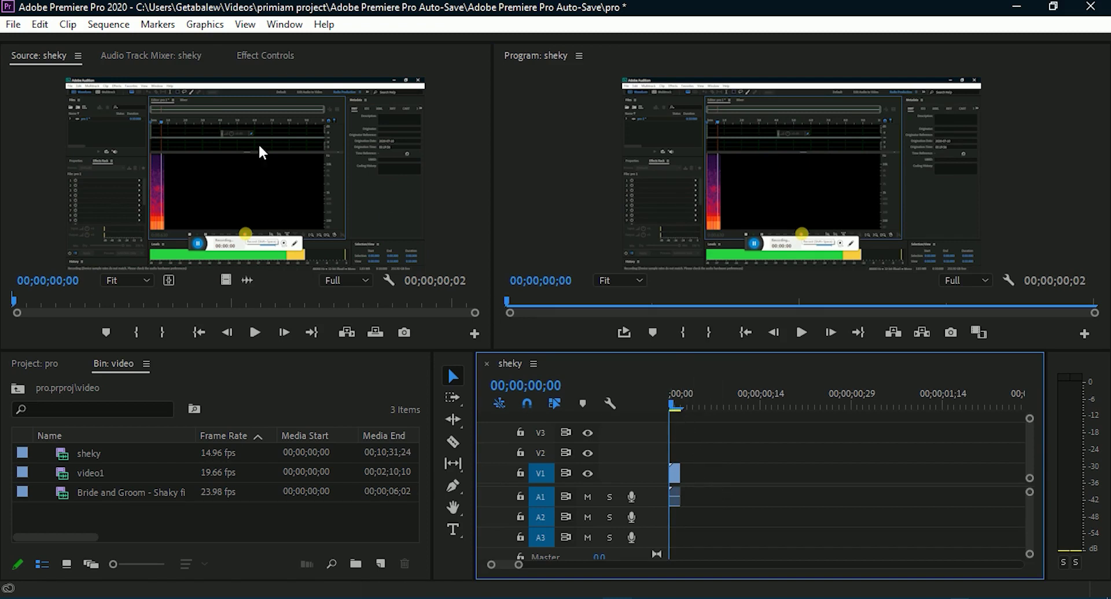
{"action": "left_click", "coordinate": [108, 24]}
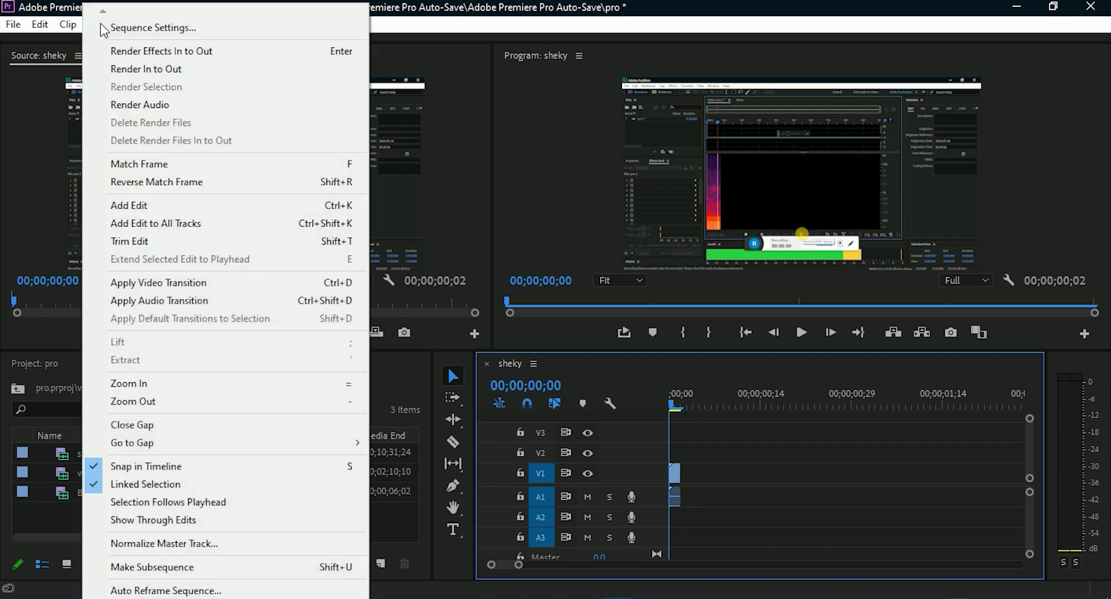
- Browse the Sequence Settings timebase options, then close the dialog without changes
{"action": "left_click", "coordinate": [160, 32]}
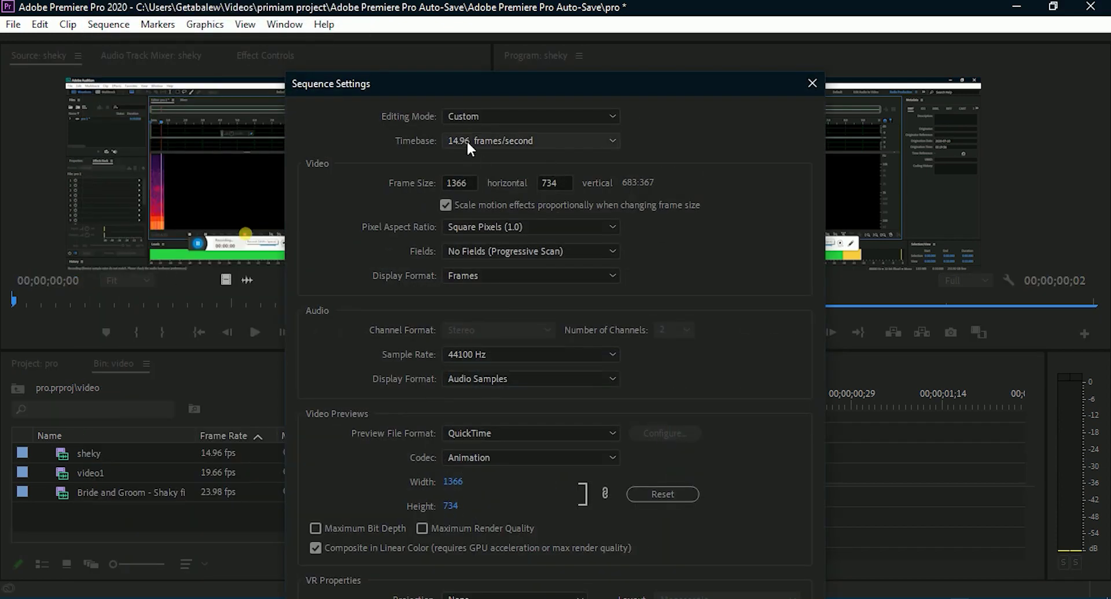
{"action": "left_click", "coordinate": [489, 141]}
{"action": "left_click", "coordinate": [488, 141]}
{"action": "left_click", "coordinate": [489, 141]}
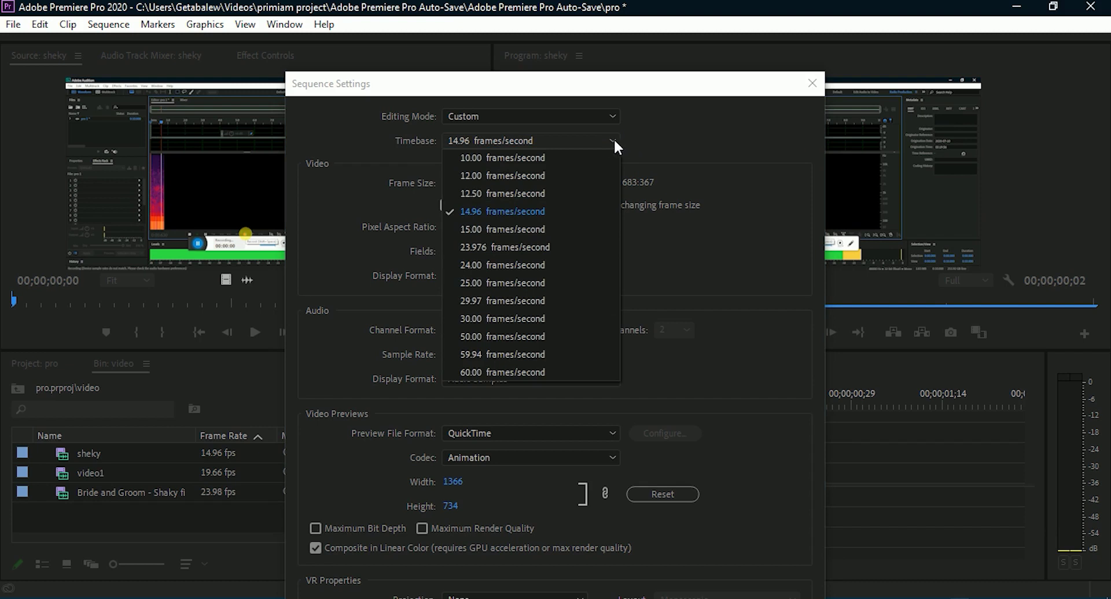
{"action": "left_click", "coordinate": [599, 141]}
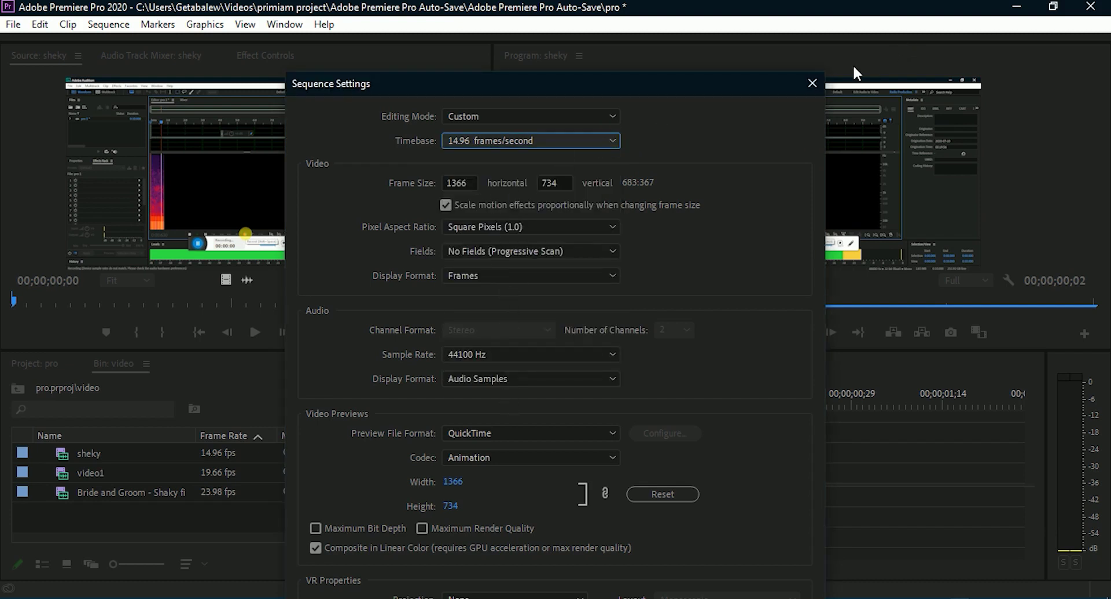
{"action": "left_click", "coordinate": [819, 84]}
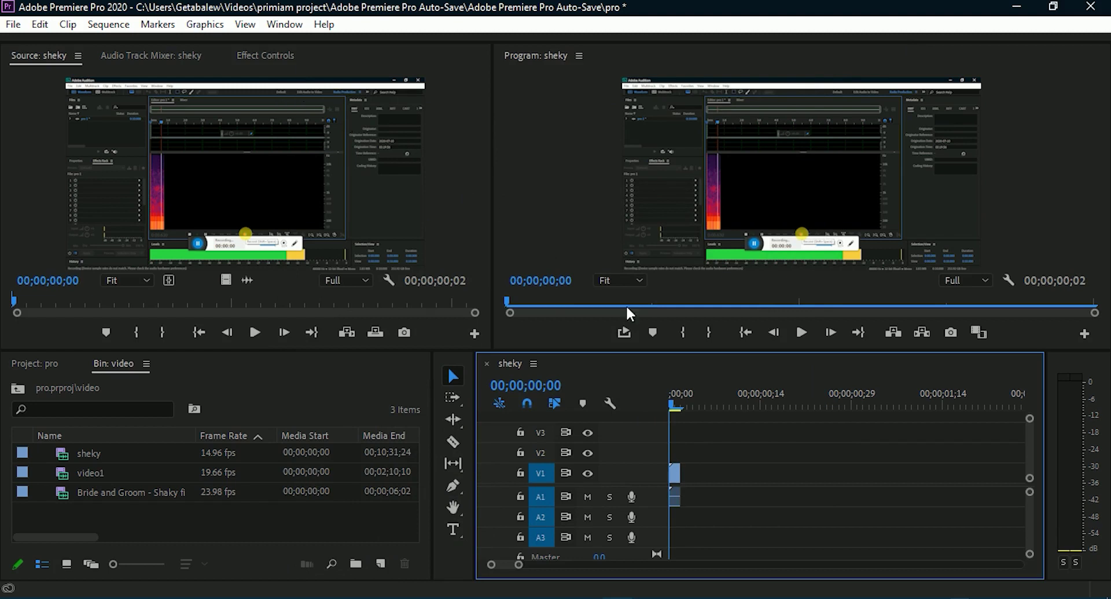
- Set the sheky sequence timebase to 29.97 frames/second and confirm deleting its previews
{"action": "left_click", "coordinate": [118, 29]}
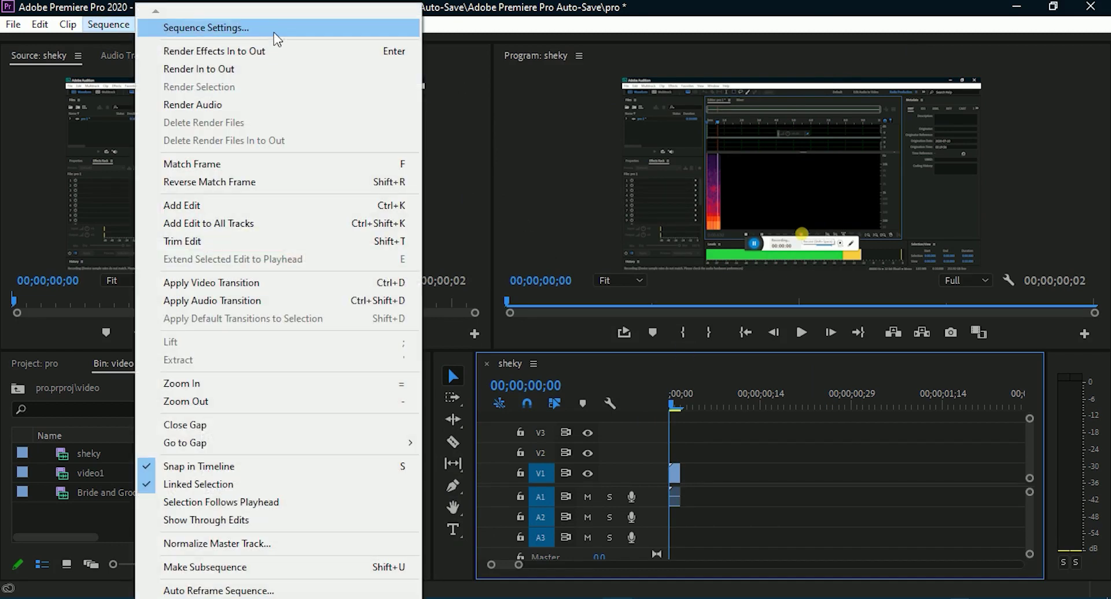
{"action": "left_click", "coordinate": [285, 31]}
{"action": "left_click", "coordinate": [534, 139]}
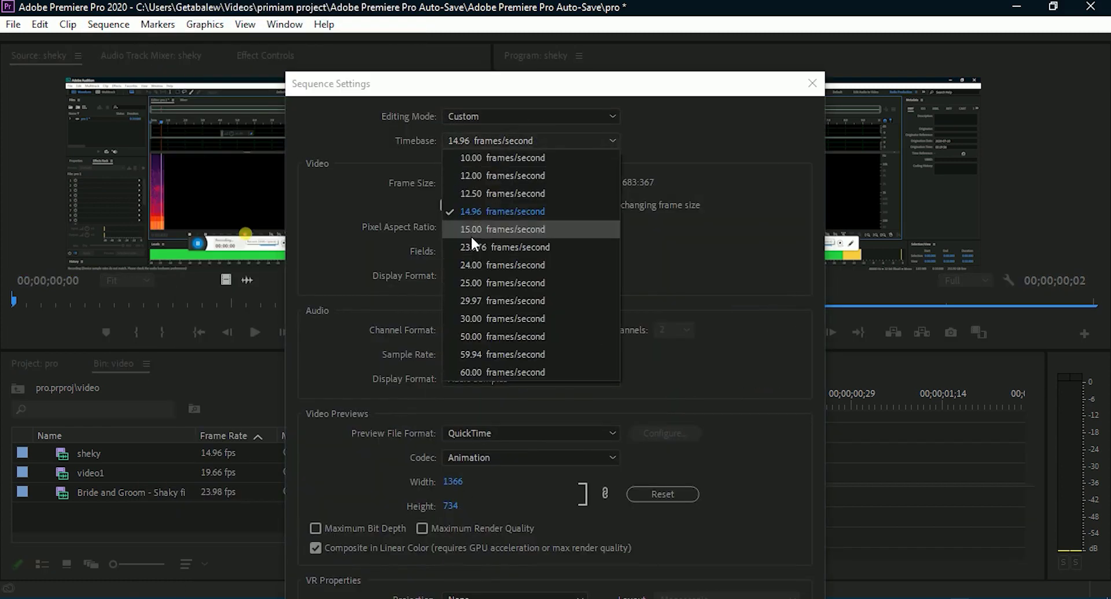
{"action": "left_click", "coordinate": [486, 301]}
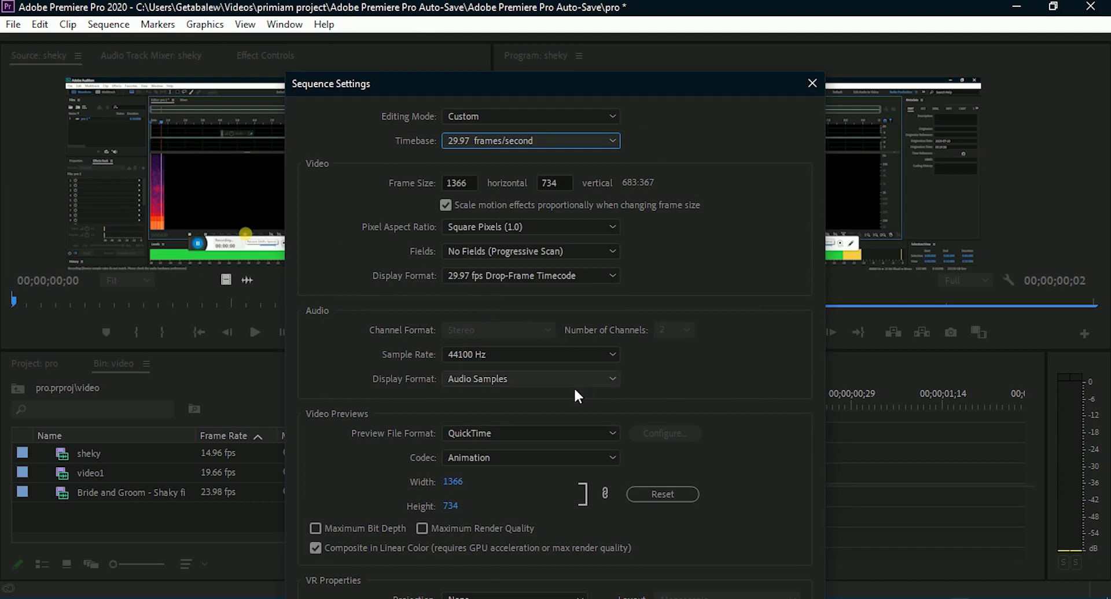
{"action": "left_click_drag", "start_coordinate": [701, 85], "coordinate": [709, 12]}
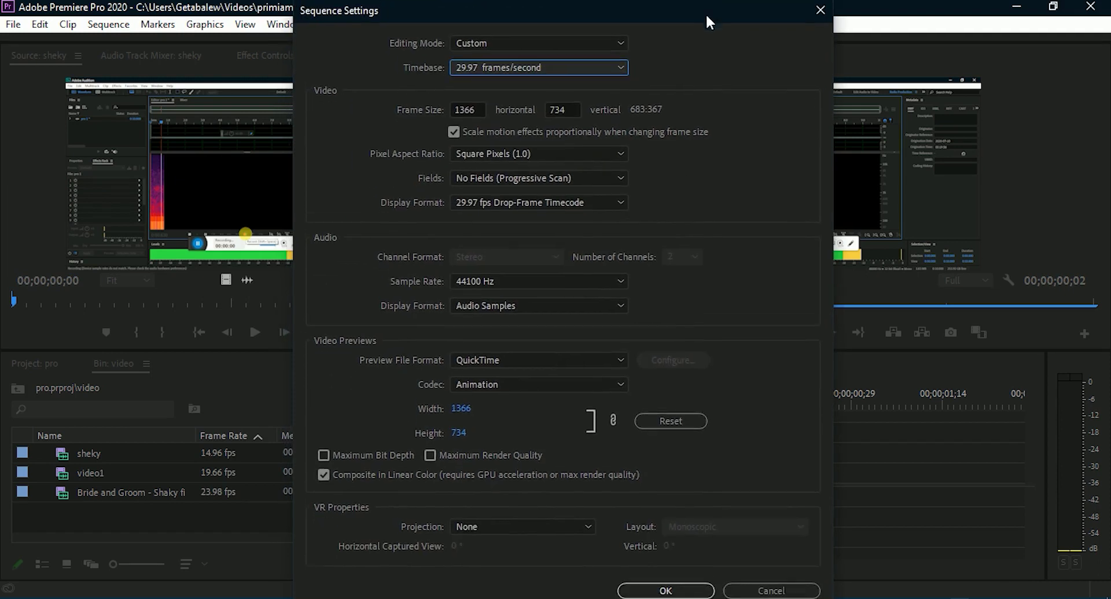
{"action": "left_click", "coordinate": [668, 590]}
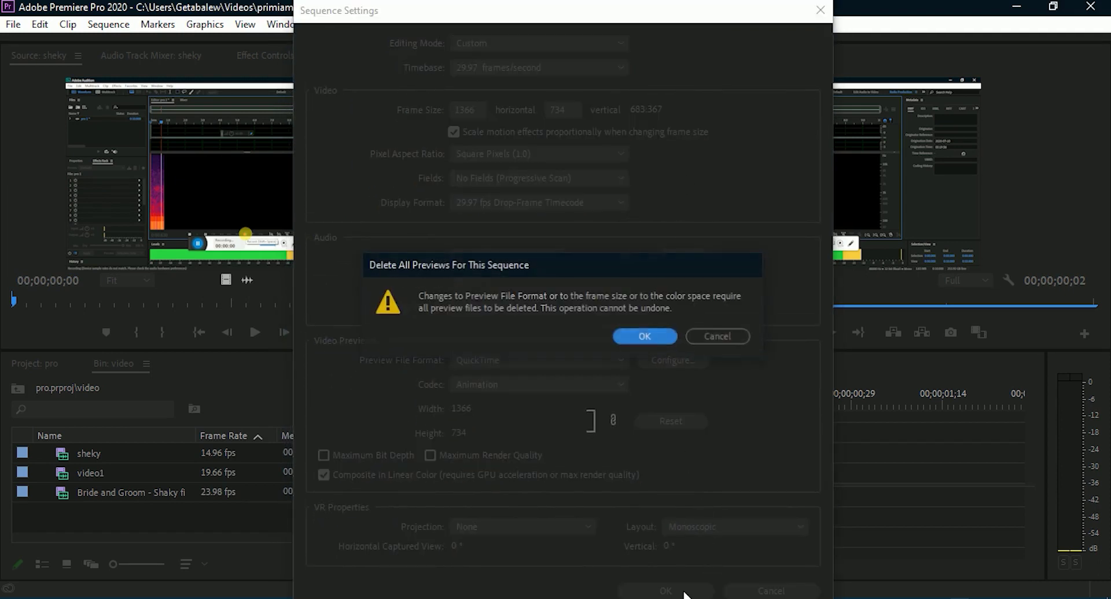
{"action": "left_click", "coordinate": [639, 335]}
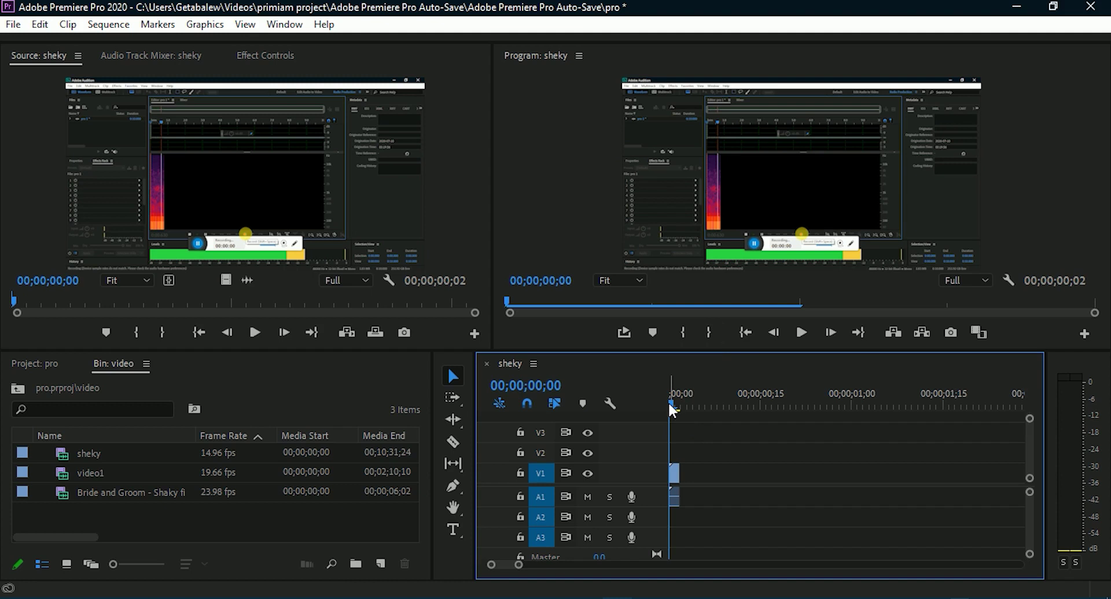
- Keep the clip at 00;00 on V1 with its audio moved to A2, then lock V1
{"action": "left_click_drag", "start_coordinate": [669, 404], "coordinate": [660, 405]}
{"action": "left_click_drag", "start_coordinate": [675, 501], "coordinate": [673, 503]}
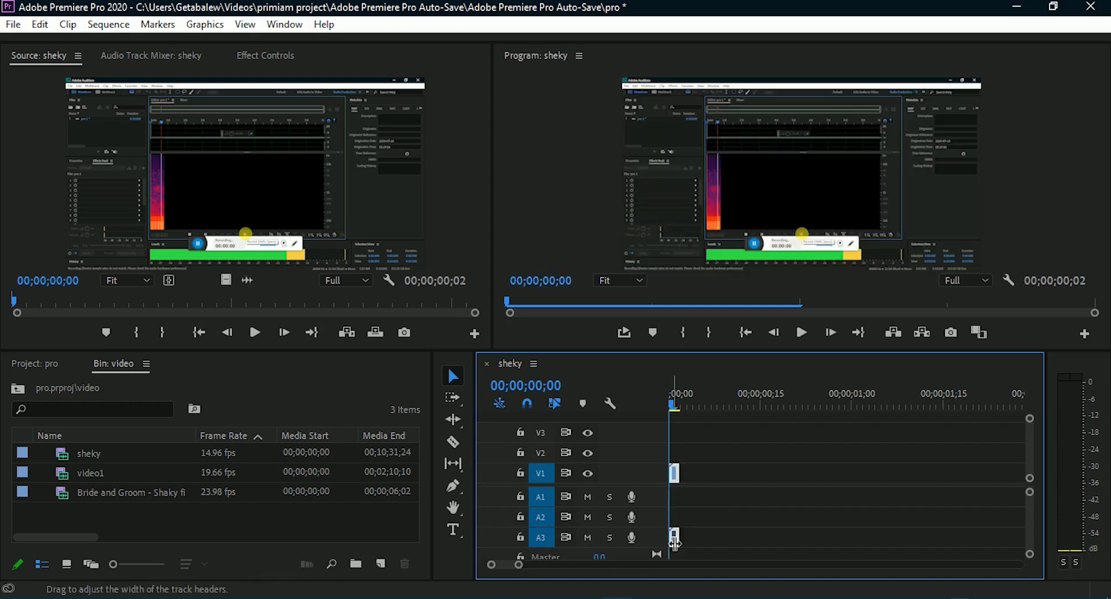
{"action": "mouse_move", "coordinate": [674, 540]}
{"action": "left_mouse_down"}
{"action": "mouse_move", "coordinate": [684, 568]}
{"action": "mouse_move", "coordinate": [682, 520]}
{"action": "left_mouse_up"}
{"action": "left_click_drag", "start_coordinate": [678, 513], "coordinate": [676, 516]}
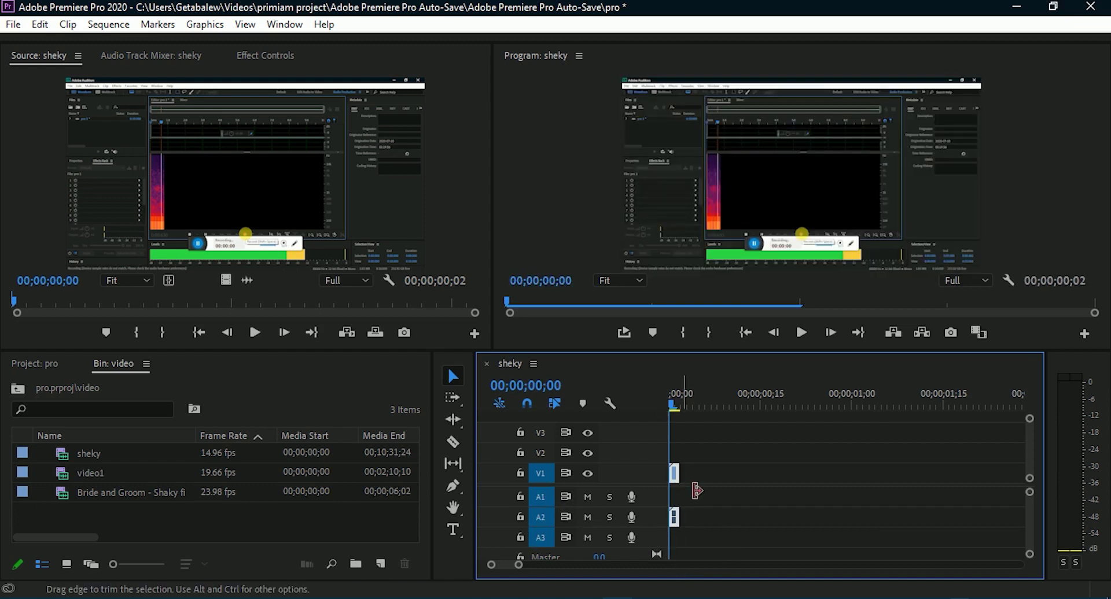
{"action": "left_click_drag", "start_coordinate": [677, 466], "coordinate": [675, 463]}
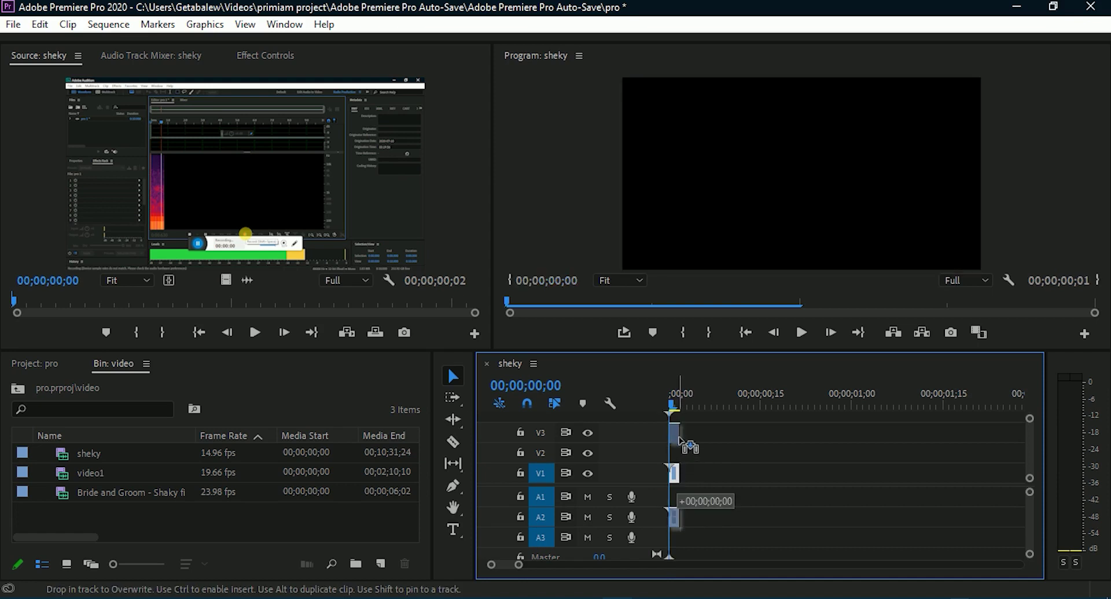
{"action": "left_click_drag", "start_coordinate": [676, 465], "coordinate": [675, 468]}
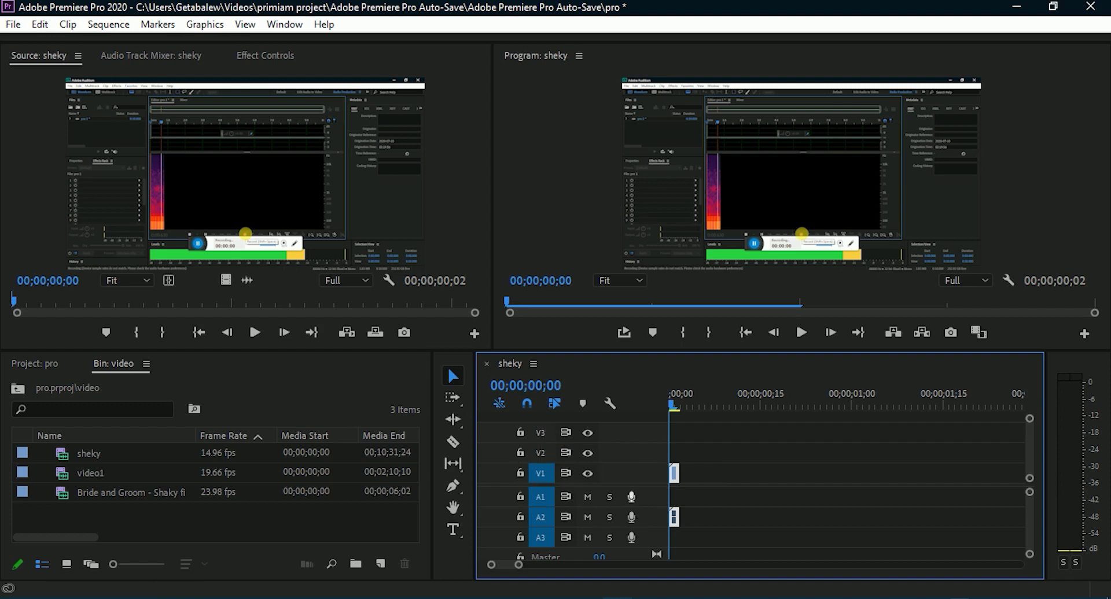
{"action": "left_click", "coordinate": [520, 474]}
{"action": "left_click_drag", "start_coordinate": [696, 474], "coordinate": [745, 431]}
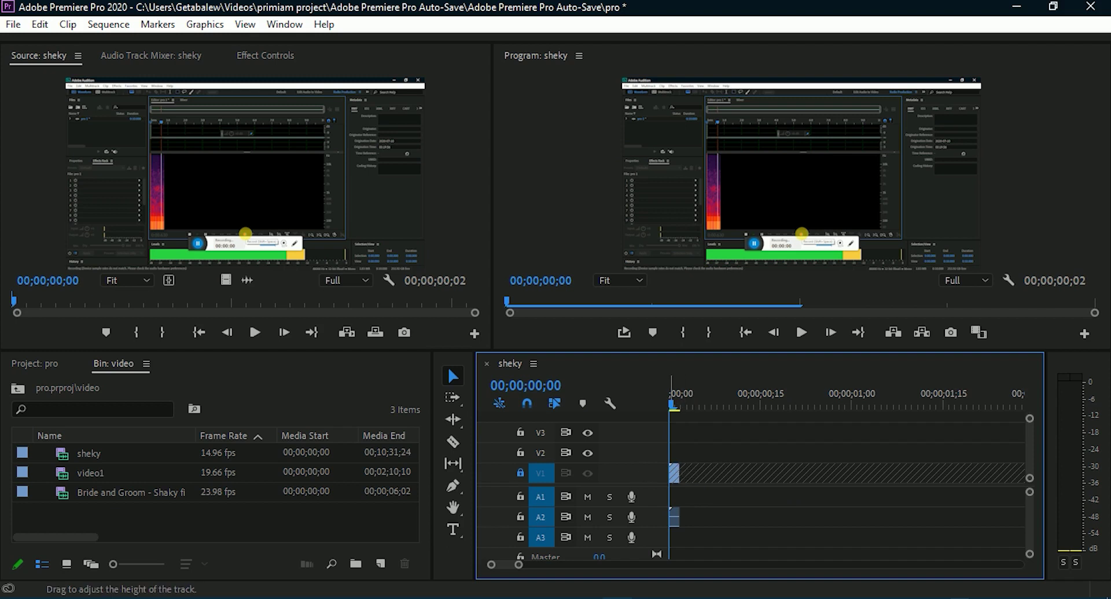
- Unlock V1, move the video clip up to V2, and toggle V2's lock on and off
{"action": "left_click", "coordinate": [520, 474]}
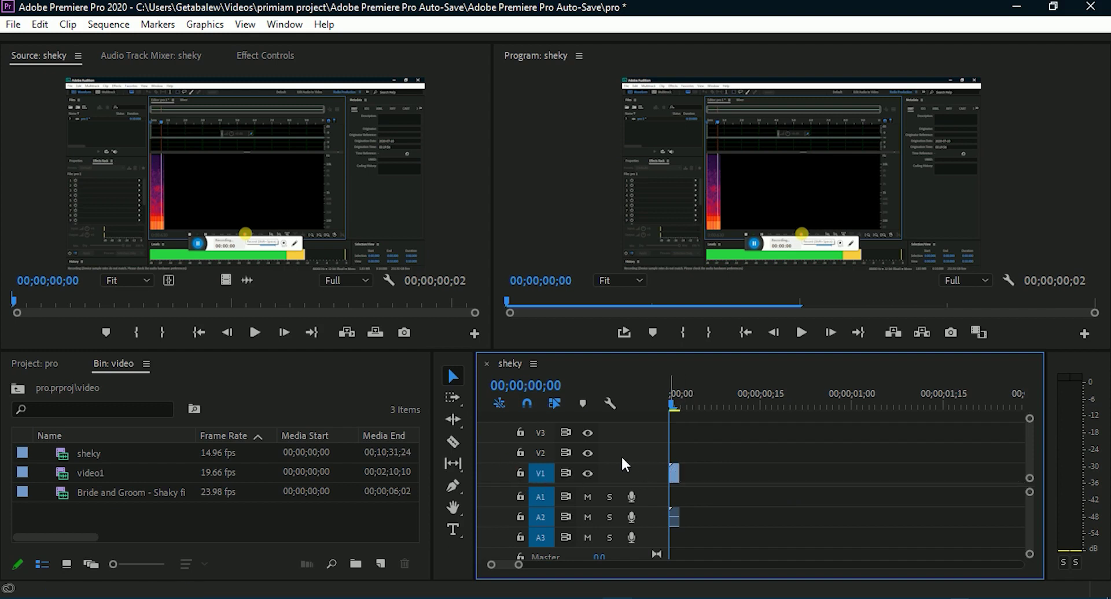
{"action": "mouse_move", "coordinate": [675, 472]}
{"action": "left_mouse_down"}
{"action": "mouse_move", "coordinate": [769, 432]}
{"action": "mouse_move", "coordinate": [678, 454]}
{"action": "left_mouse_up"}
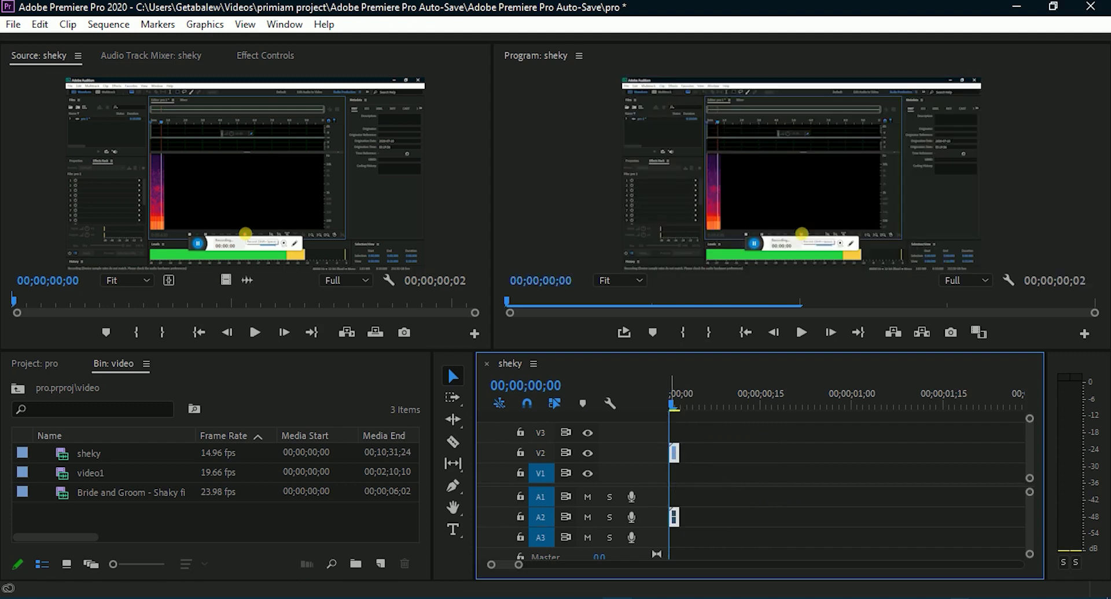
{"action": "left_click", "coordinate": [521, 453]}
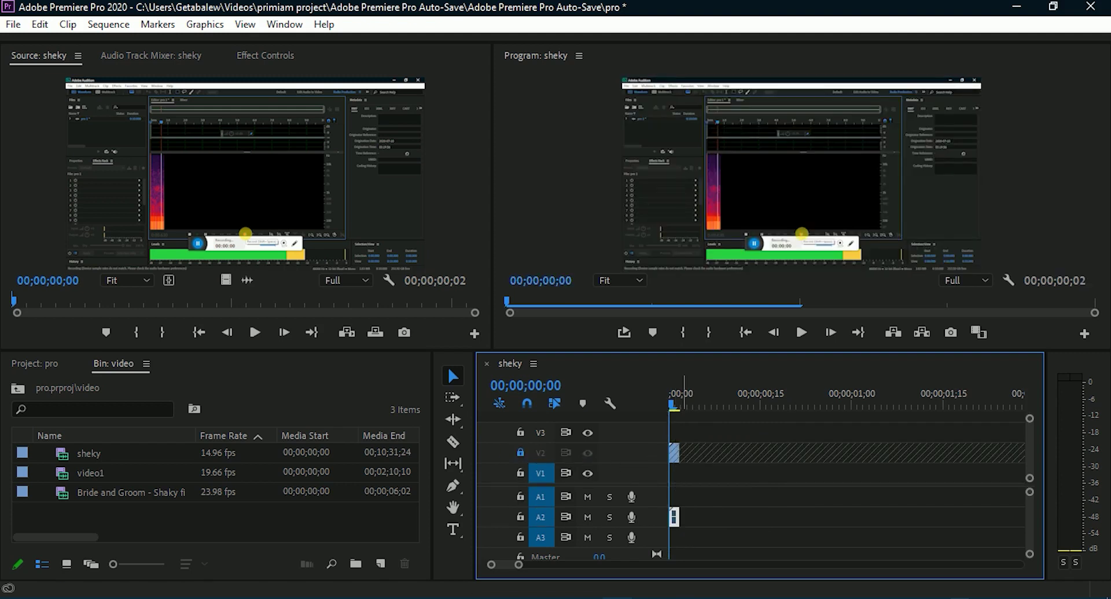
{"action": "left_click", "coordinate": [520, 453]}
- Toggle V2's visibility off and on, mute A2, and start a voice-over recording on A2
{"action": "left_click", "coordinate": [587, 454]}
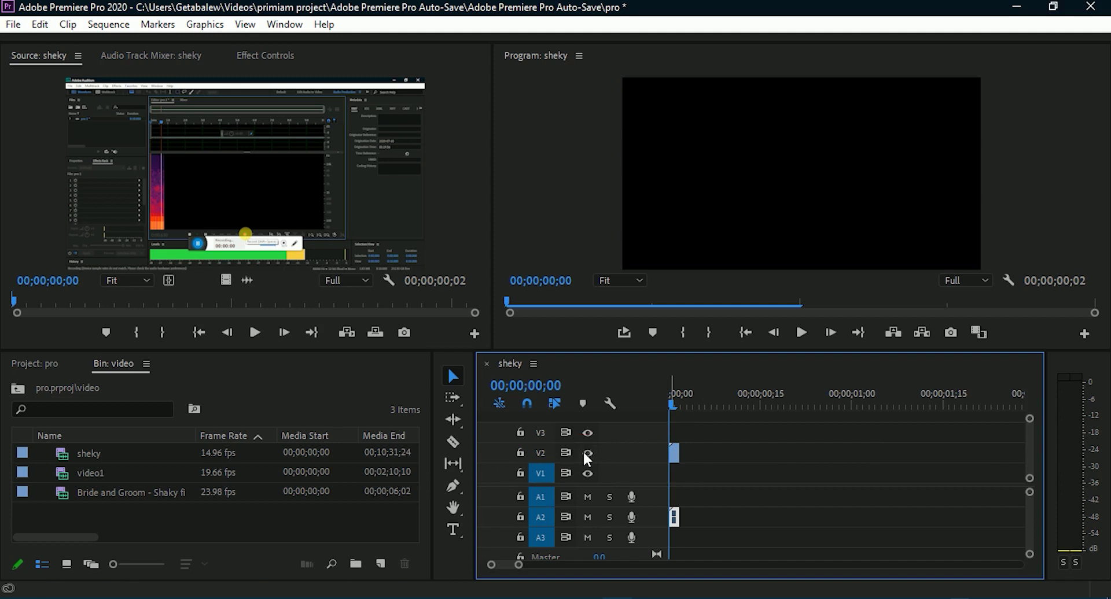
{"action": "left_click", "coordinate": [585, 453]}
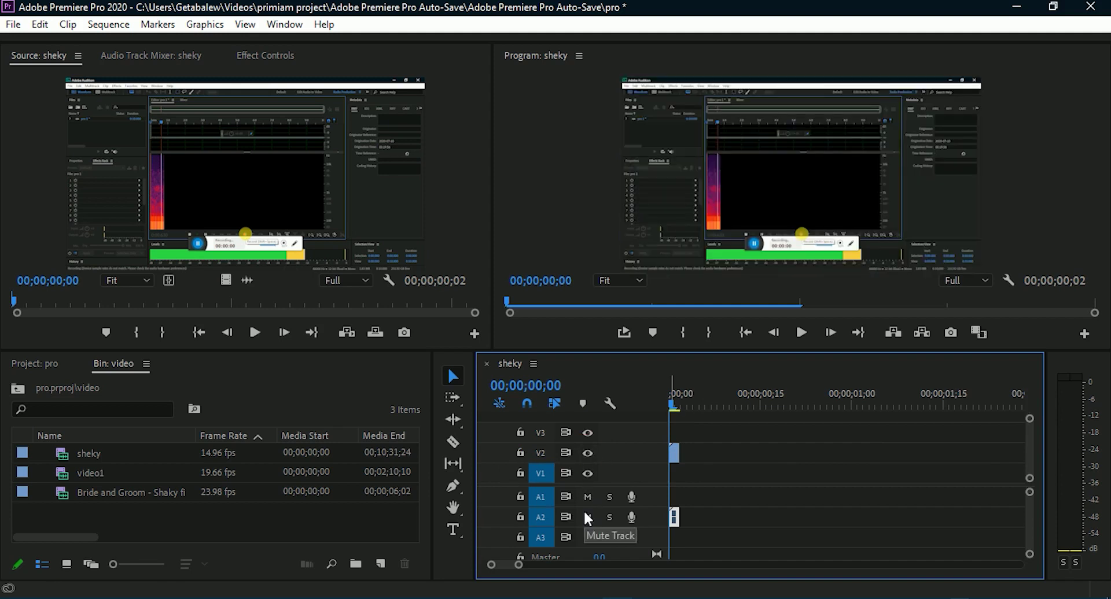
{"action": "left_click", "coordinate": [590, 515]}
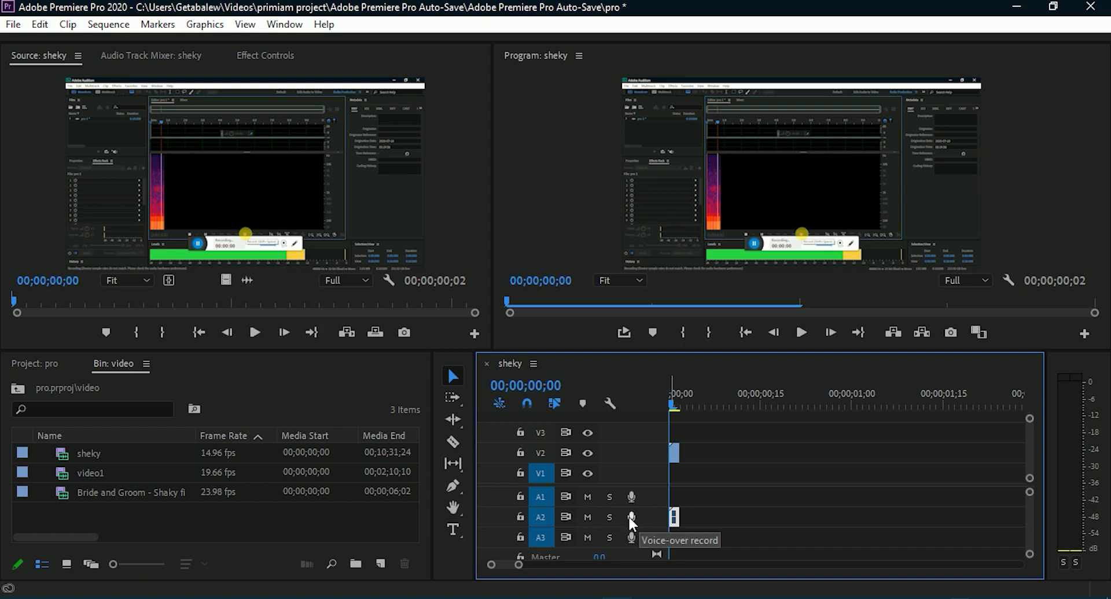
{"action": "left_click", "coordinate": [631, 519]}
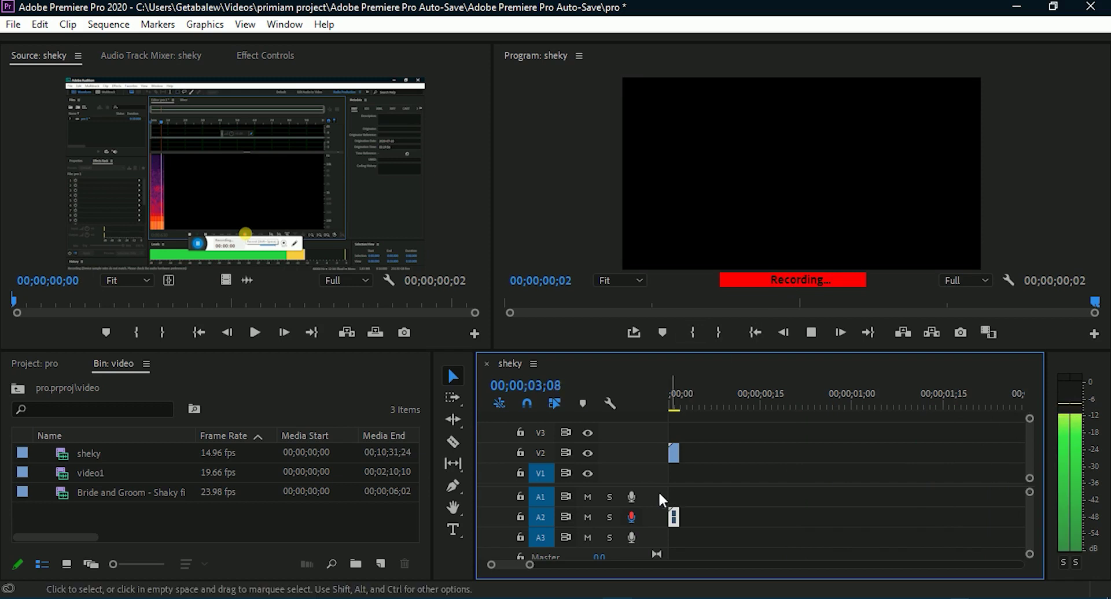
{"action": "left_click", "coordinate": [631, 518]}
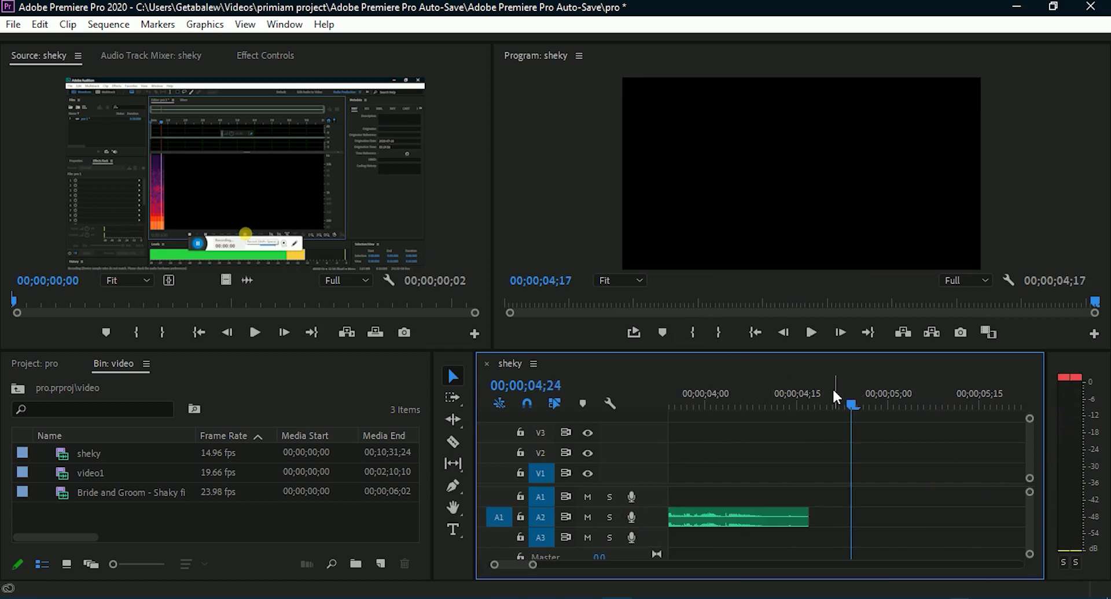
{"action": "left_click_drag", "start_coordinate": [853, 405], "coordinate": [846, 405]}
{"action": "key", "text": "j"}
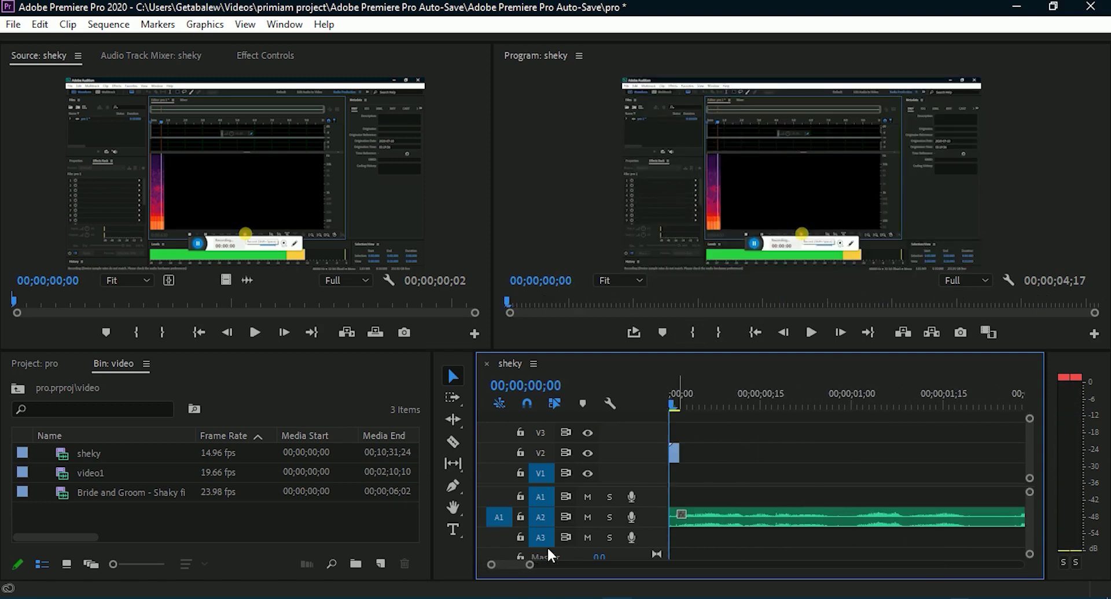
{"action": "mouse_move", "coordinate": [539, 573]}
{"action": "left_mouse_down"}
{"action": "mouse_move", "coordinate": [524, 575]}
{"action": "mouse_move", "coordinate": [692, 573]}
{"action": "mouse_move", "coordinate": [658, 573]}
{"action": "left_mouse_up"}
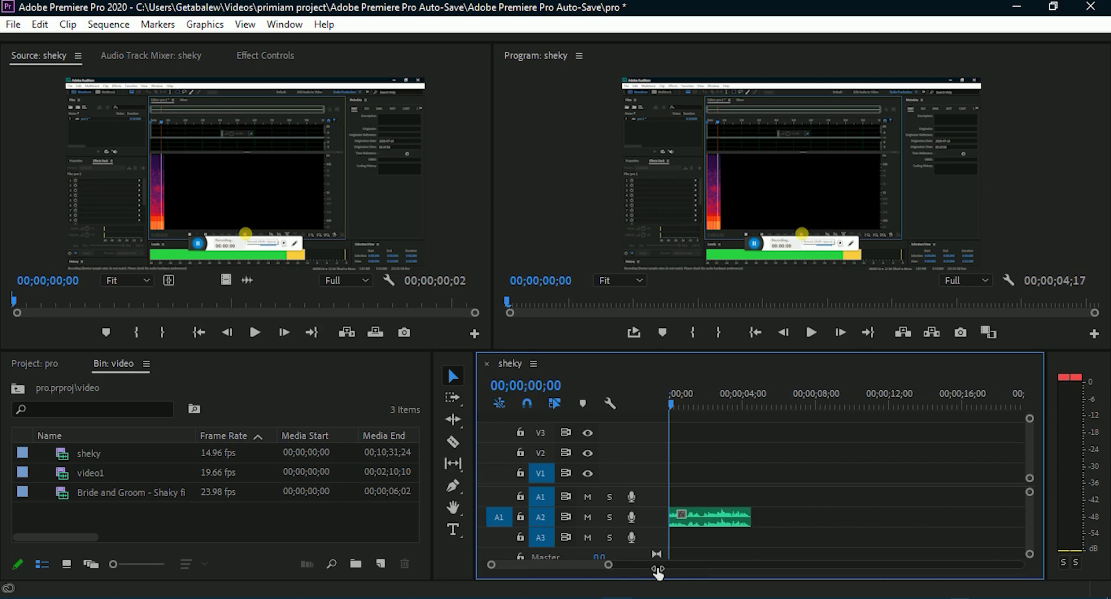
{"action": "mouse_move", "coordinate": [617, 568]}
{"action": "left_mouse_down"}
{"action": "mouse_move", "coordinate": [1038, 571]}
{"action": "mouse_move", "coordinate": [708, 573]}
{"action": "mouse_move", "coordinate": [726, 575]}
{"action": "left_mouse_up"}
{"action": "left_click", "coordinate": [759, 525]}
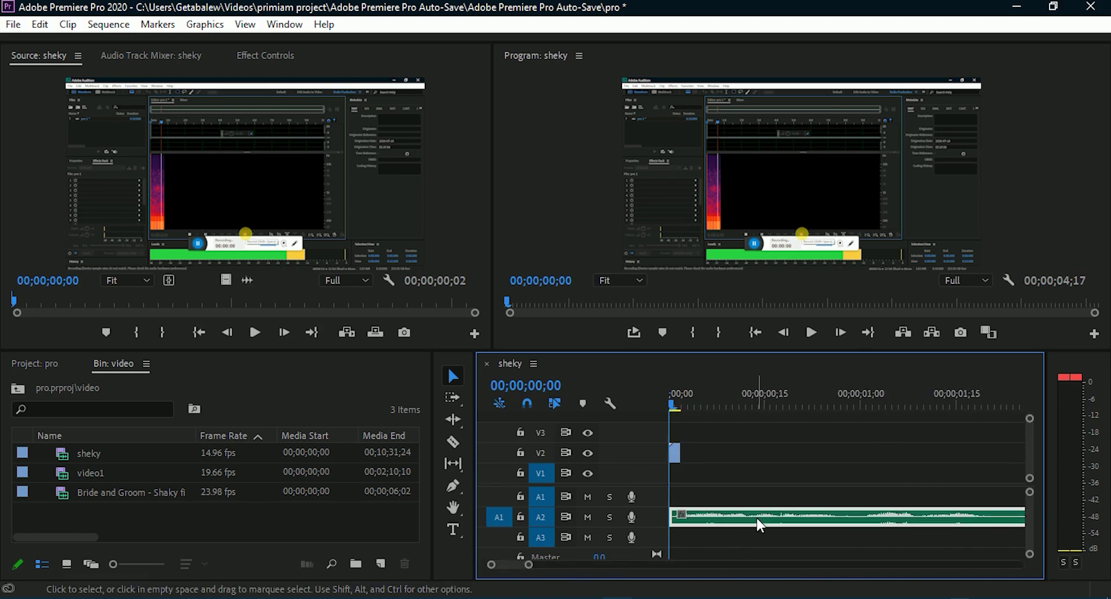
{"action": "key", "text": "Delete"}
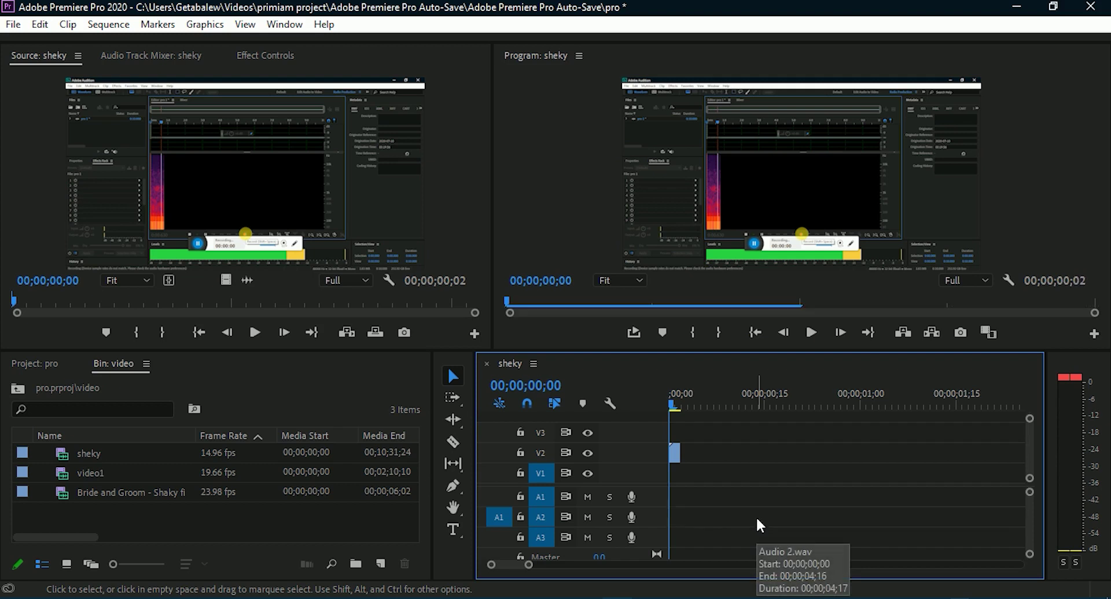
{"action": "left_click_drag", "start_coordinate": [494, 562], "coordinate": [485, 555]}
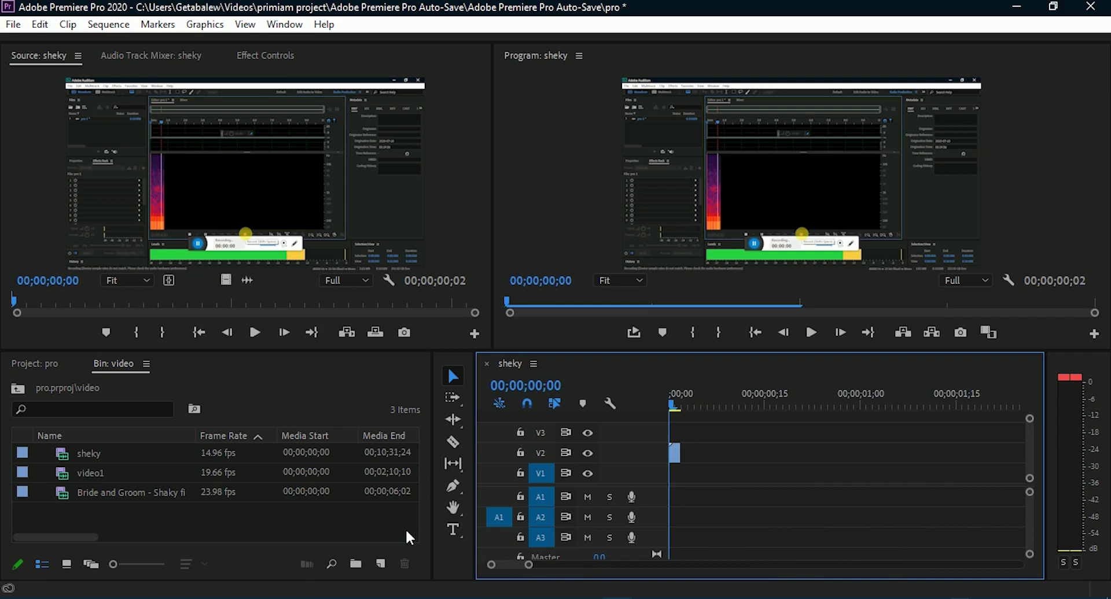
{"action": "key", "text": "ctrl+z"}
{"action": "key", "text": "ctrl+shift+z"}
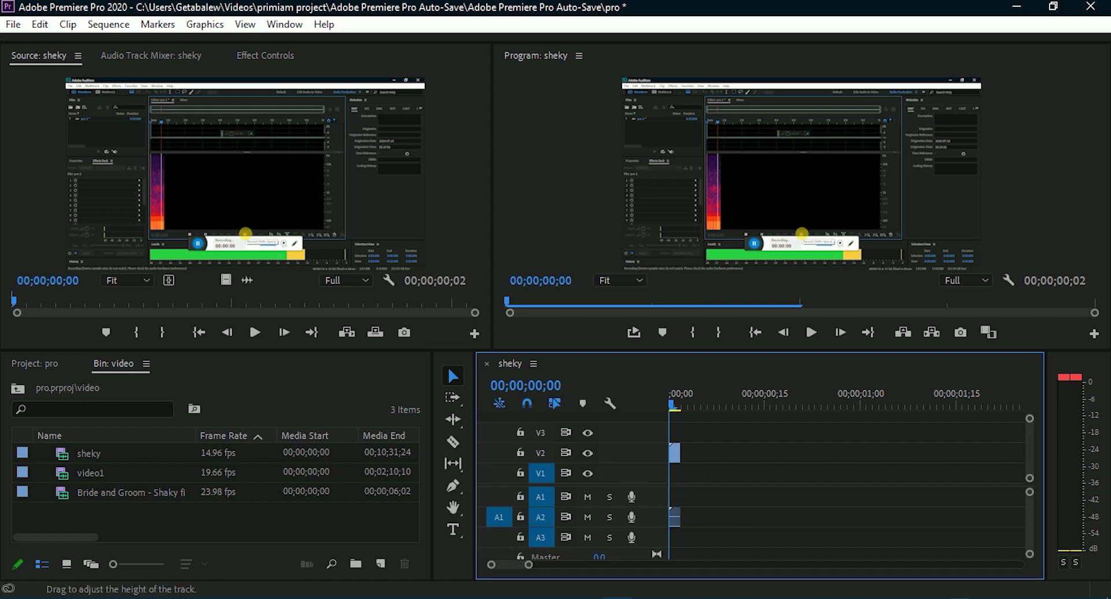
- Move the sheky clip back to V1 and shift it about 11 frames in with Track Select Forward
{"action": "left_click", "coordinate": [675, 454]}
{"action": "left_click_drag", "start_coordinate": [681, 470], "coordinate": [678, 473]}
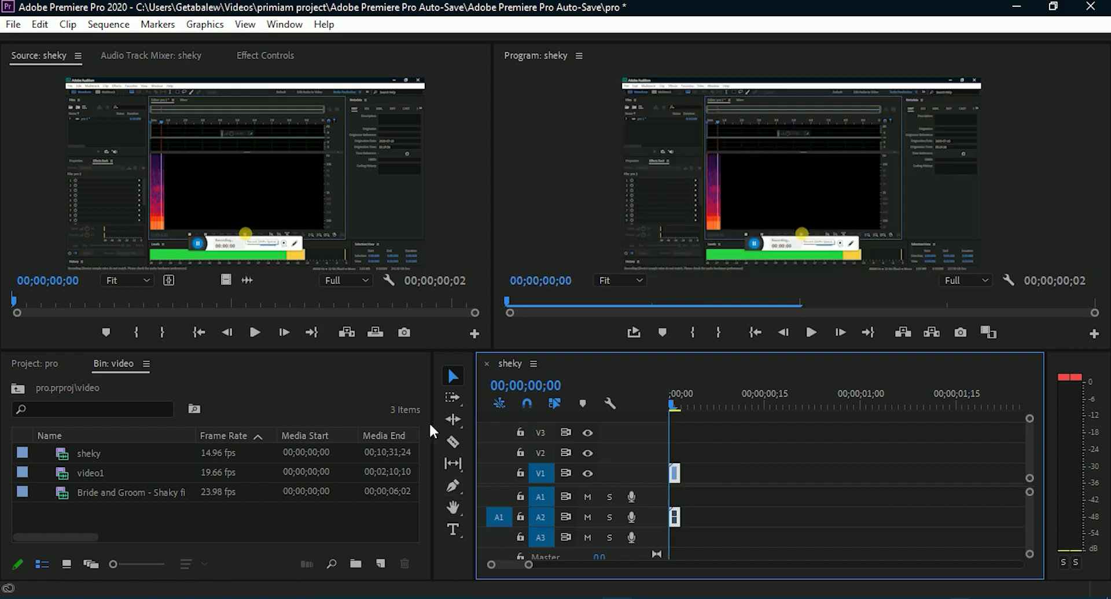
{"action": "left_click", "coordinate": [454, 377]}
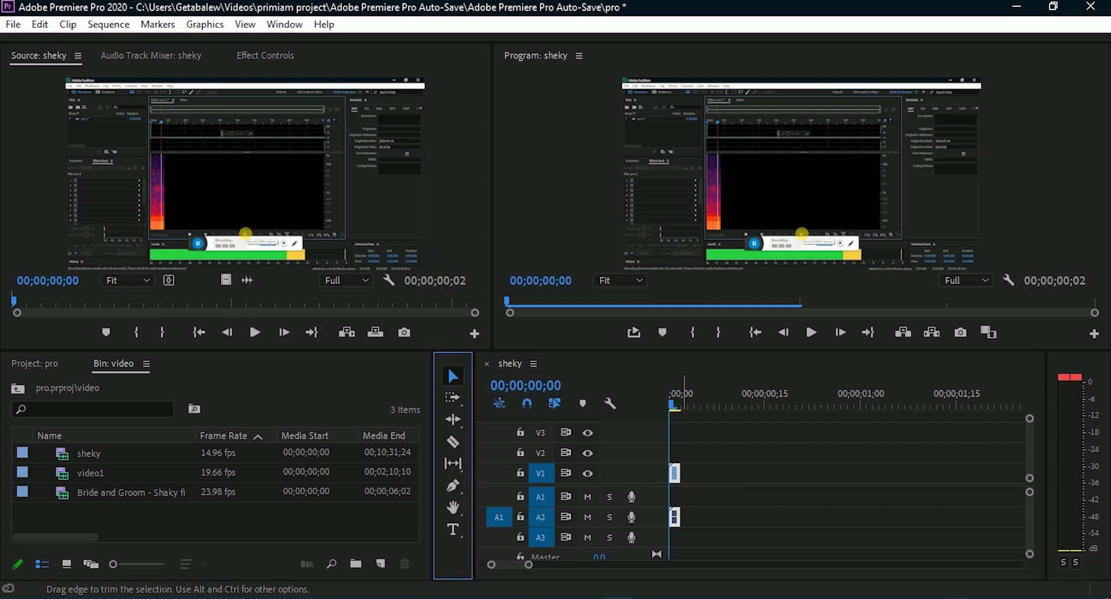
{"action": "left_click_drag", "start_coordinate": [675, 475], "coordinate": [736, 505]}
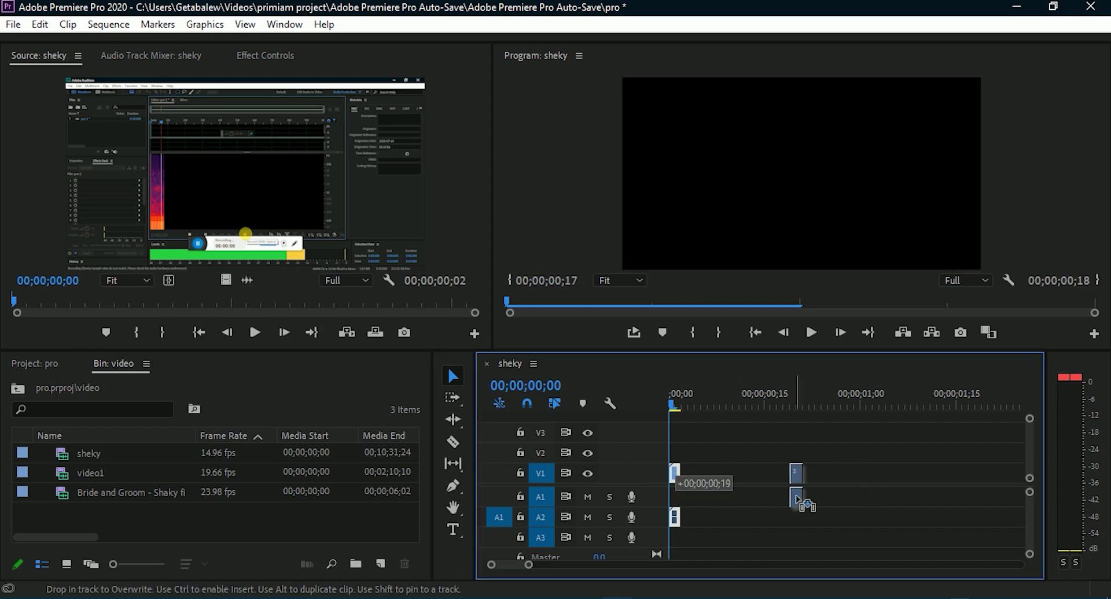
{"action": "left_click_drag", "start_coordinate": [736, 505], "coordinate": [694, 503]}
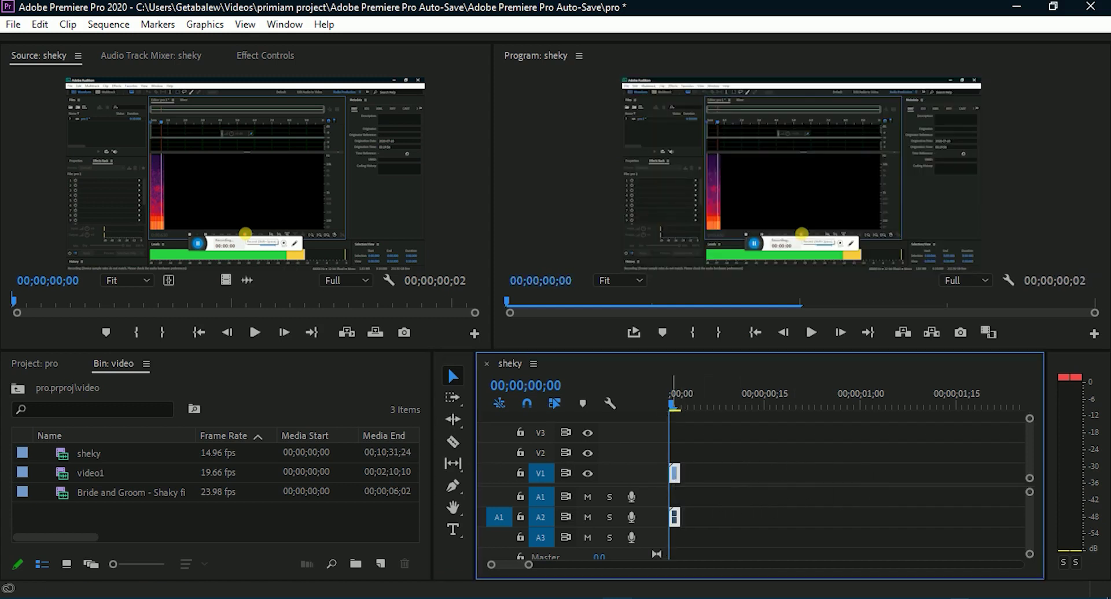
{"action": "left_click", "coordinate": [454, 404]}
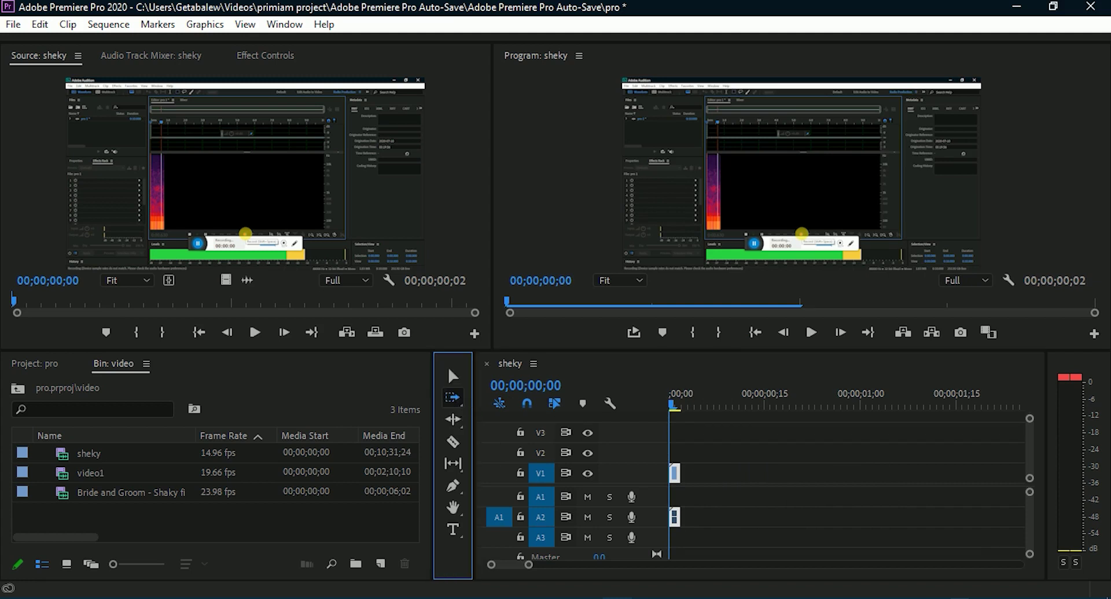
{"action": "left_click", "coordinate": [693, 491]}
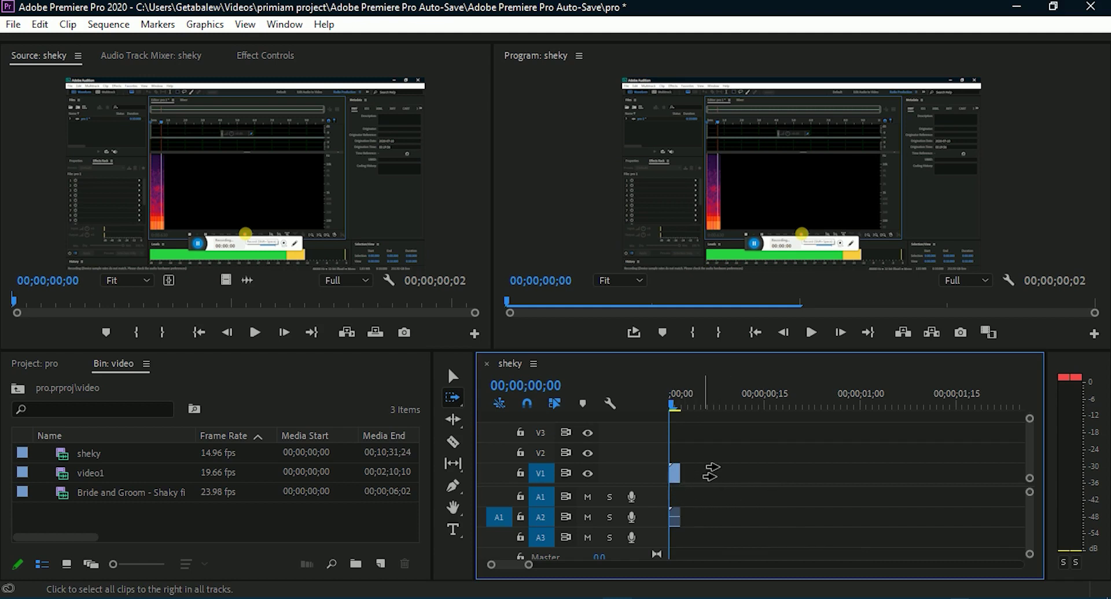
{"action": "left_click_drag", "start_coordinate": [676, 489], "coordinate": [777, 492]}
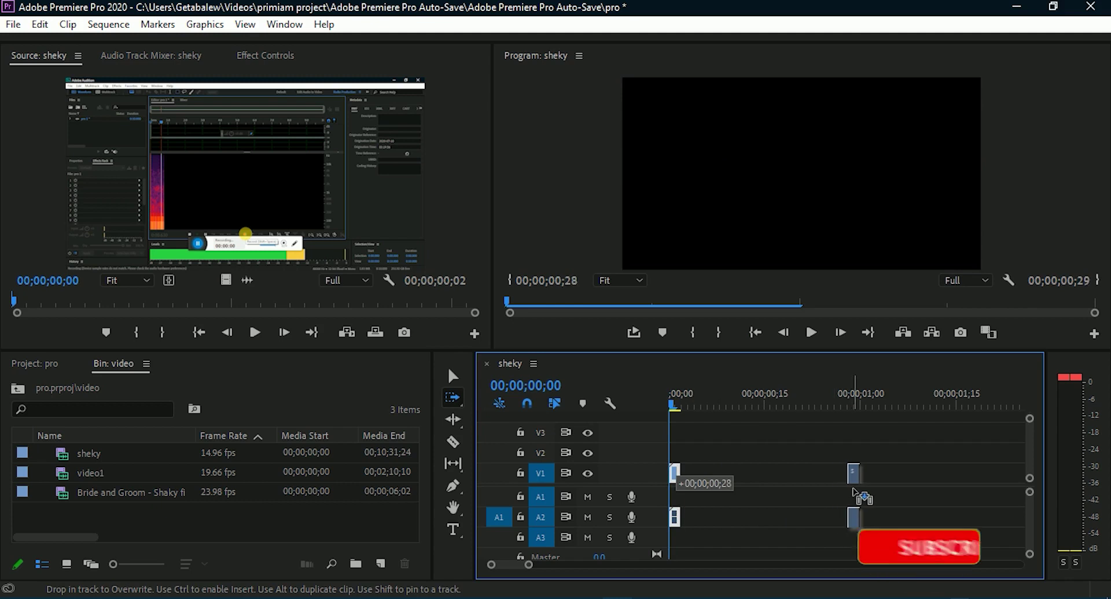
{"action": "left_click_drag", "start_coordinate": [777, 492], "coordinate": [746, 492]}
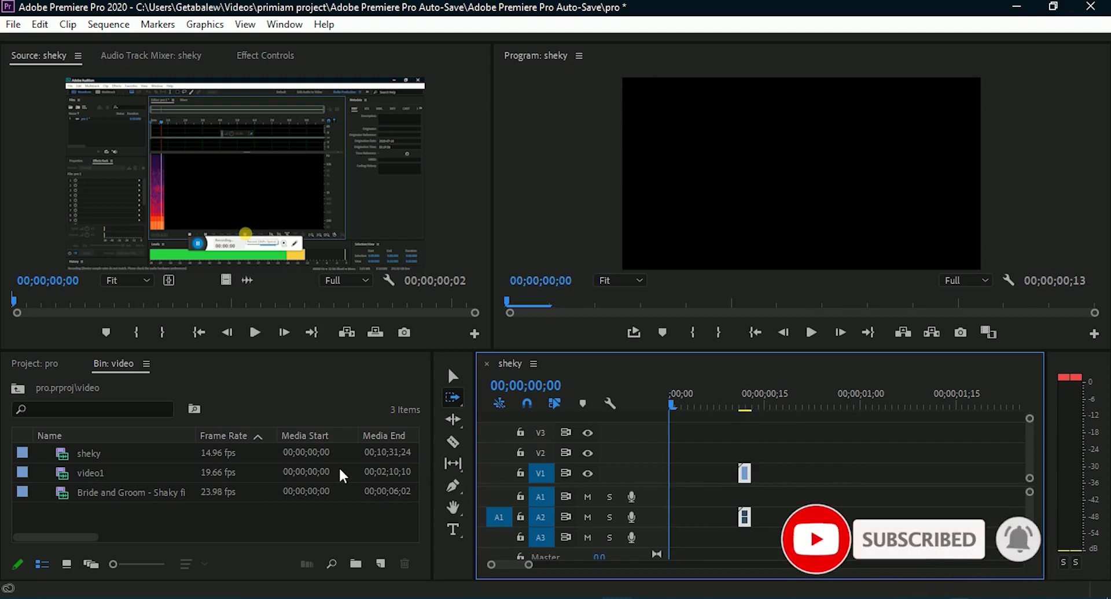
- Add video1 from the bin onto V1 and A2, starting just after the sequence start
{"action": "left_click", "coordinate": [101, 473]}
{"action": "left_click_drag", "start_coordinate": [101, 473], "coordinate": [773, 524]}
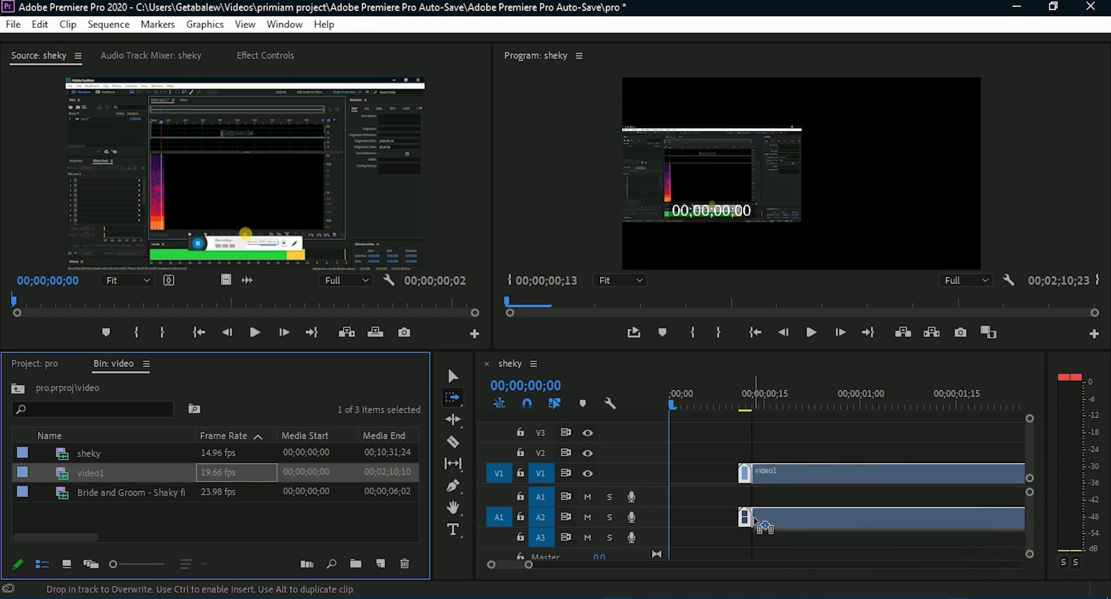
{"action": "left_click_drag", "start_coordinate": [773, 524], "coordinate": [747, 523]}
{"action": "left_click_drag", "start_coordinate": [758, 478], "coordinate": [781, 496]}
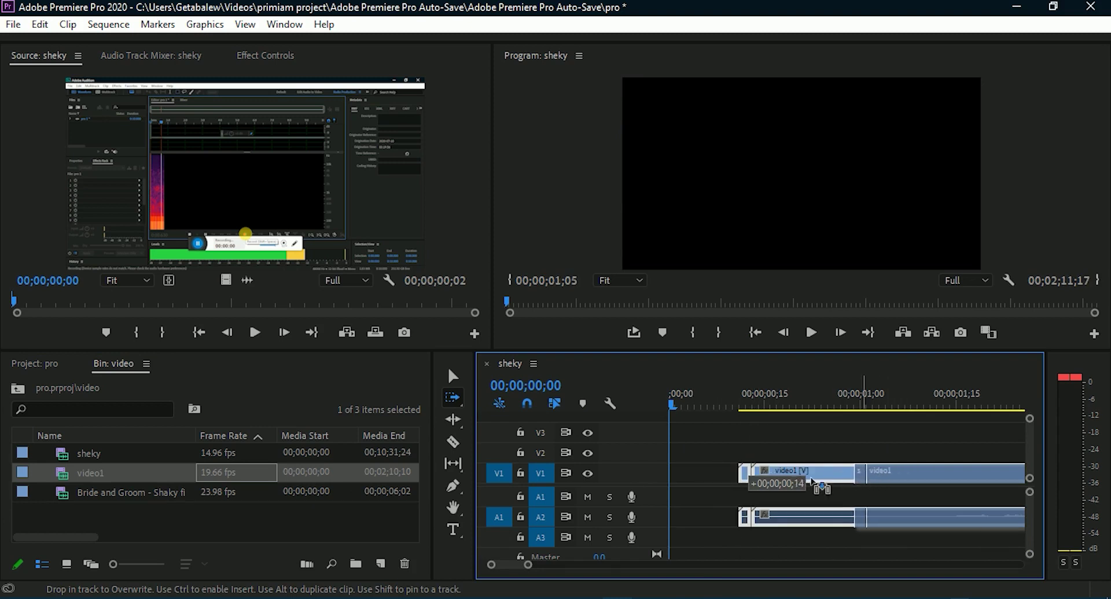
{"action": "mouse_move", "coordinate": [781, 496]}
{"action": "left_mouse_down"}
{"action": "mouse_move", "coordinate": [826, 497]}
{"action": "mouse_move", "coordinate": [762, 485]}
{"action": "left_mouse_up"}
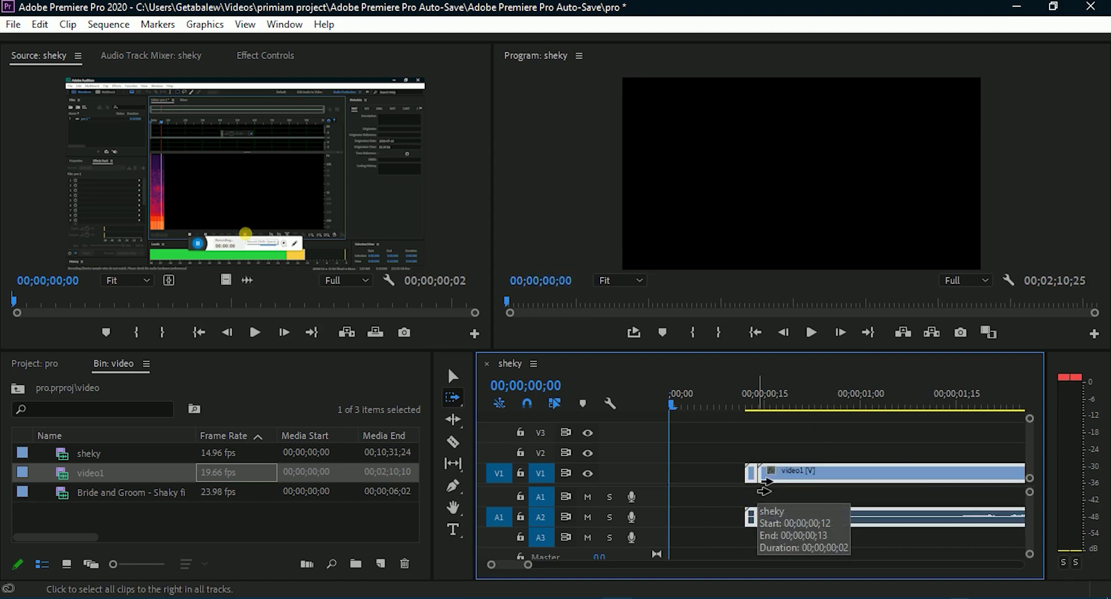
{"action": "left_click_drag", "start_coordinate": [739, 488], "coordinate": [712, 488]}
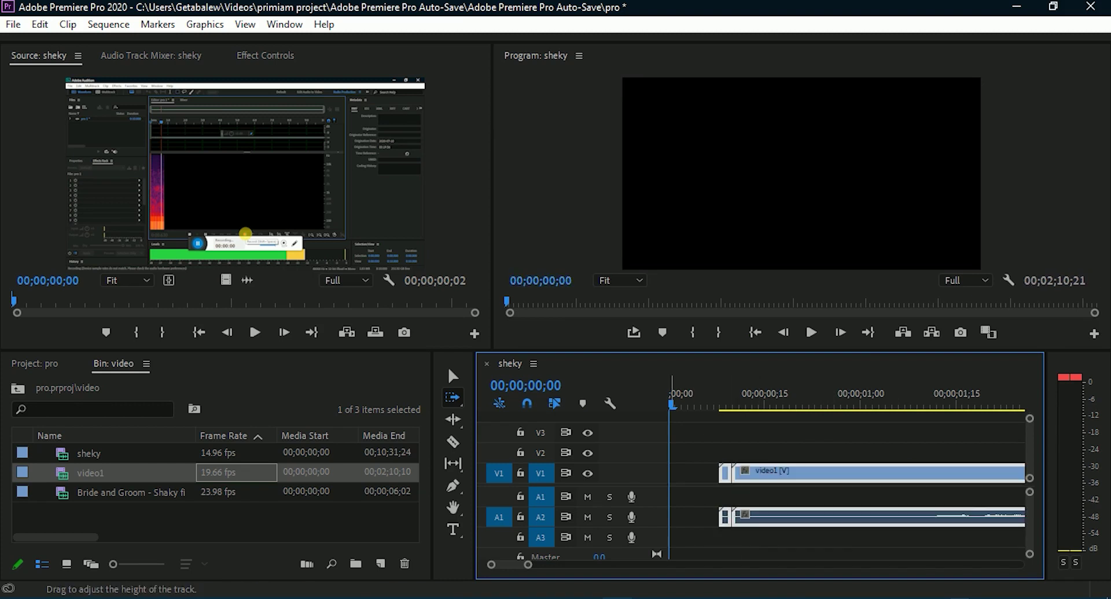
{"action": "left_click", "coordinate": [454, 443]}
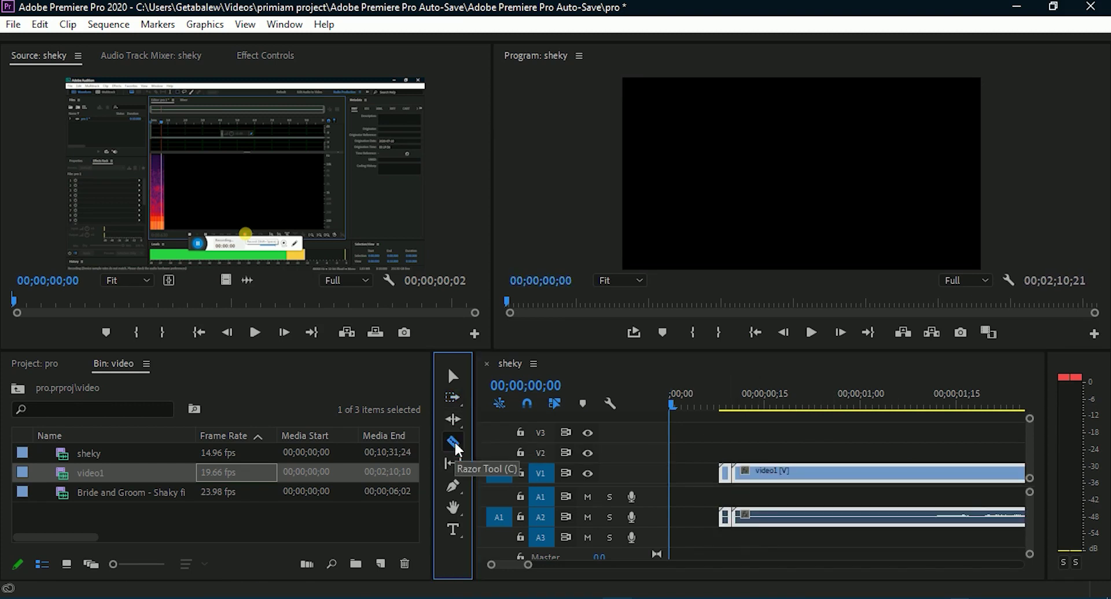
- Cut the video1 clip at four points with the Razor tool
{"action": "left_click", "coordinate": [795, 473]}
{"action": "left_click", "coordinate": [834, 473]}
{"action": "left_click", "coordinate": [904, 474]}
{"action": "left_click", "coordinate": [955, 474]}
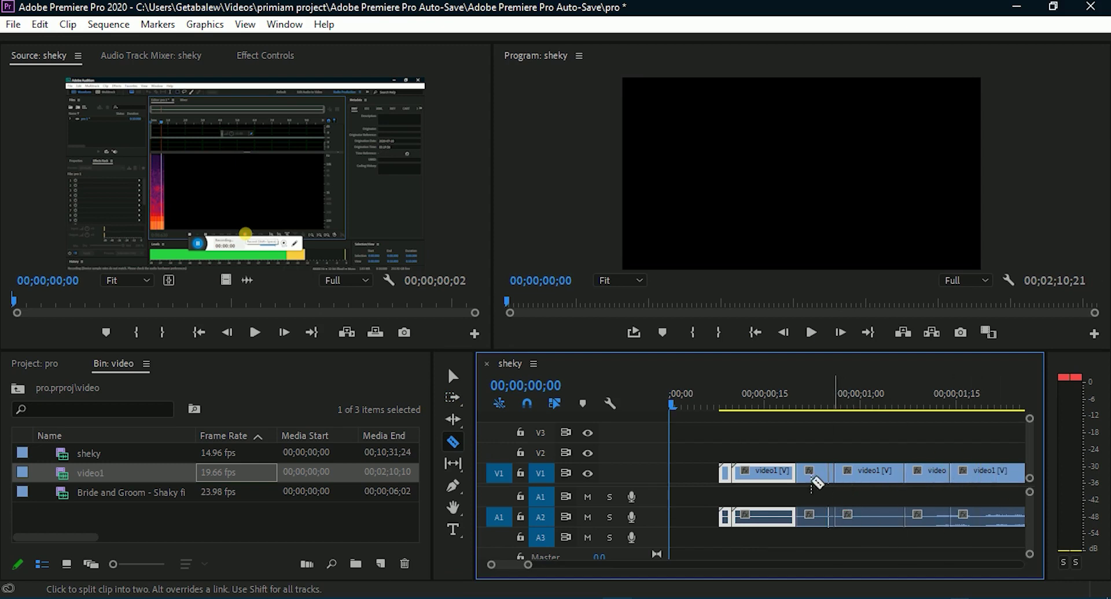
- Test-move one cut piece up to V3 and back, and patch source video to V1
{"action": "left_click", "coordinate": [454, 378]}
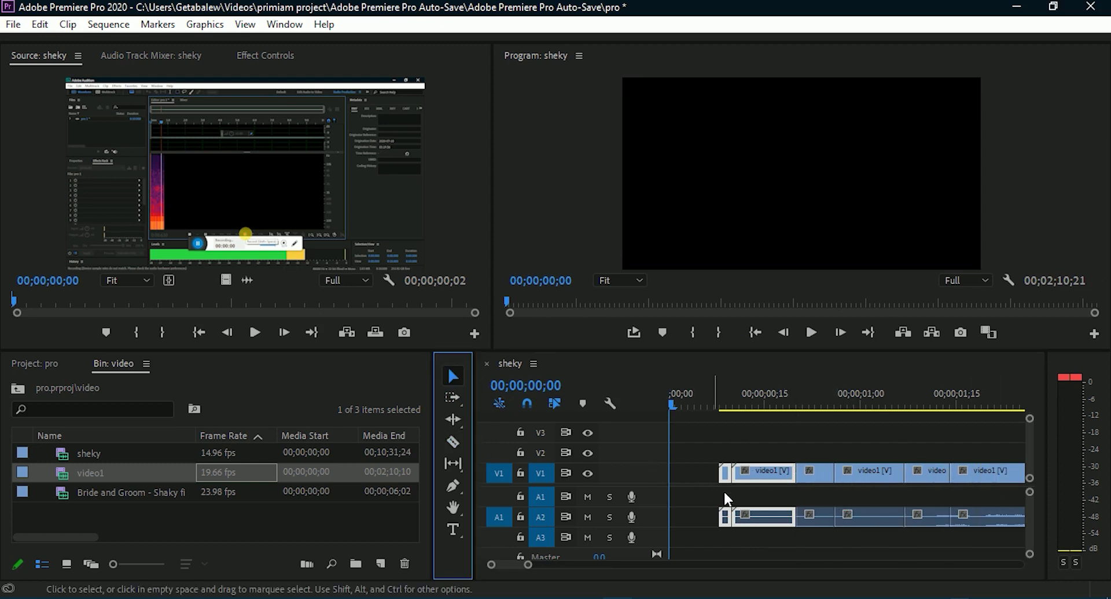
{"action": "left_click_drag", "start_coordinate": [815, 475], "coordinate": [803, 450]}
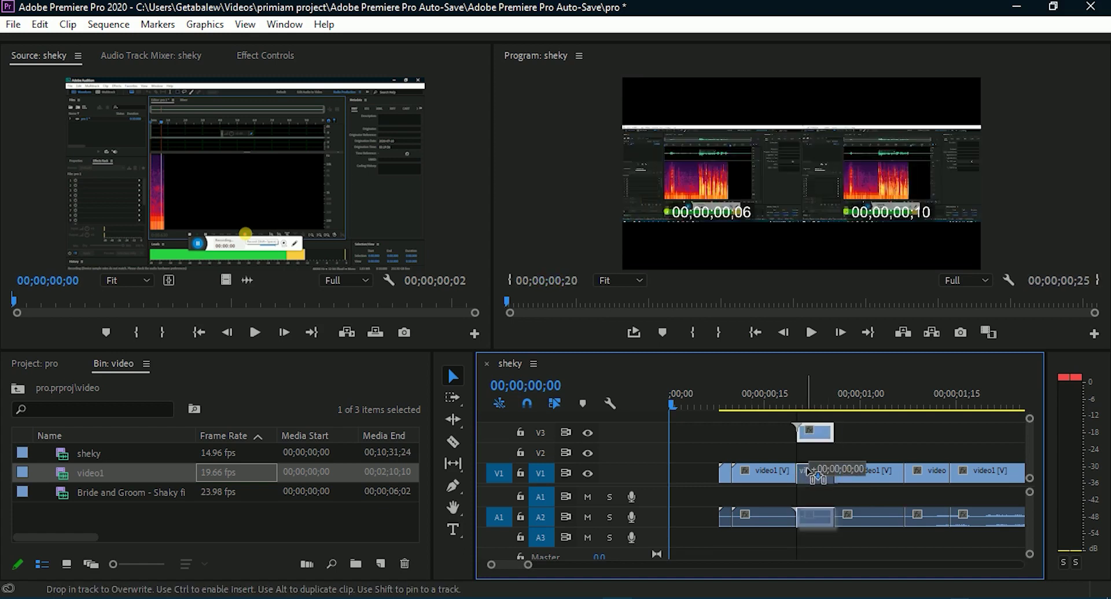
{"action": "left_click_drag", "start_coordinate": [803, 449], "coordinate": [814, 473]}
{"action": "left_click", "coordinate": [498, 474]}
{"action": "left_click", "coordinate": [454, 488]}
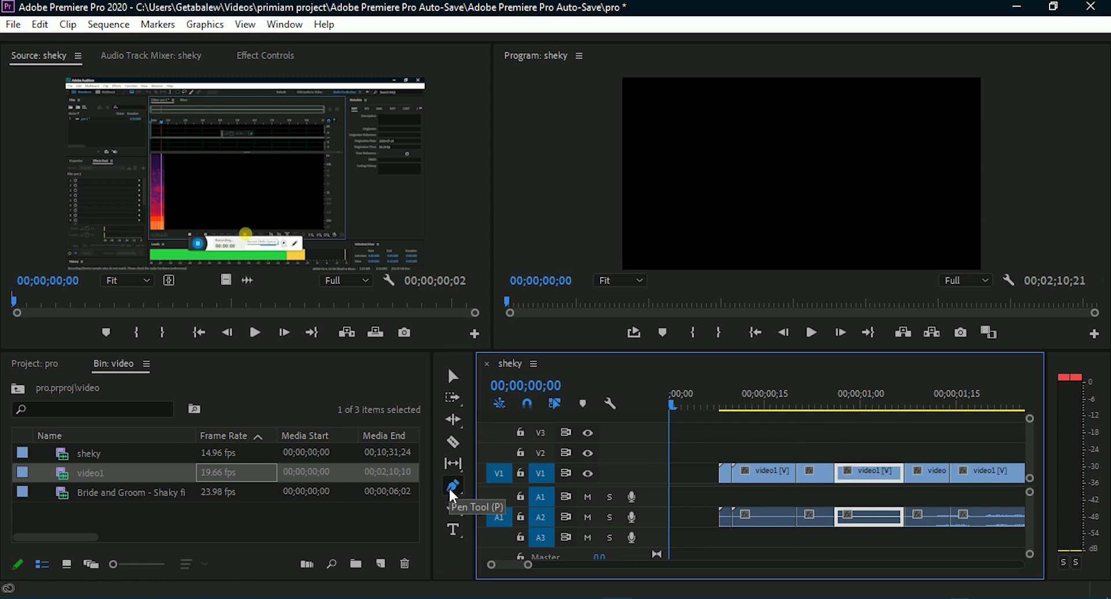
- Create a Graphic text clip on V2 with a text box, typing 'dfgd' and erasing it
{"action": "left_click", "coordinate": [453, 507]}
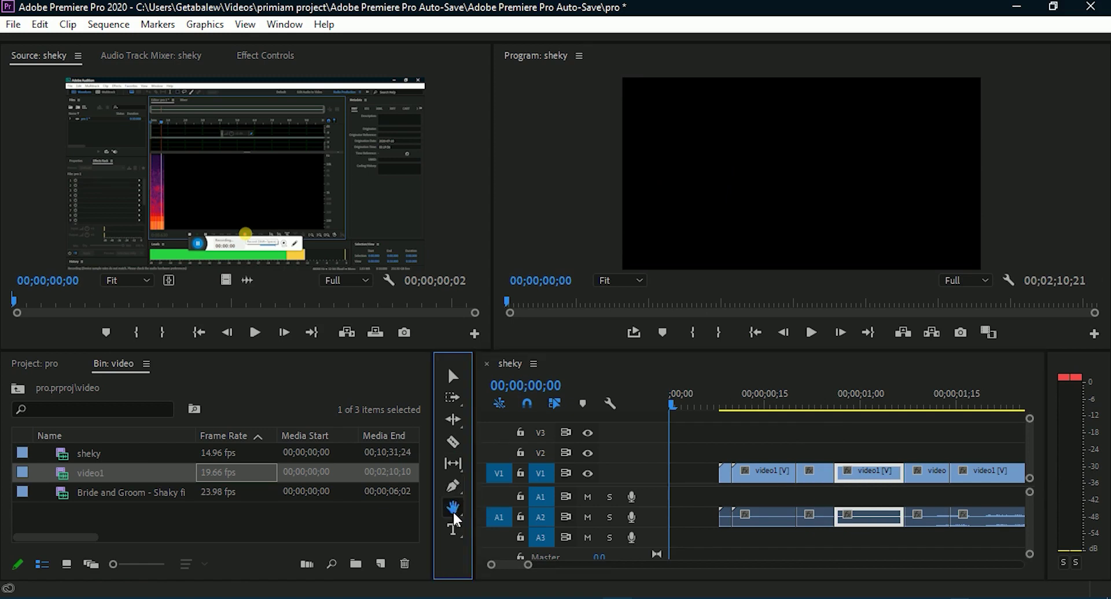
{"action": "left_click", "coordinate": [770, 486]}
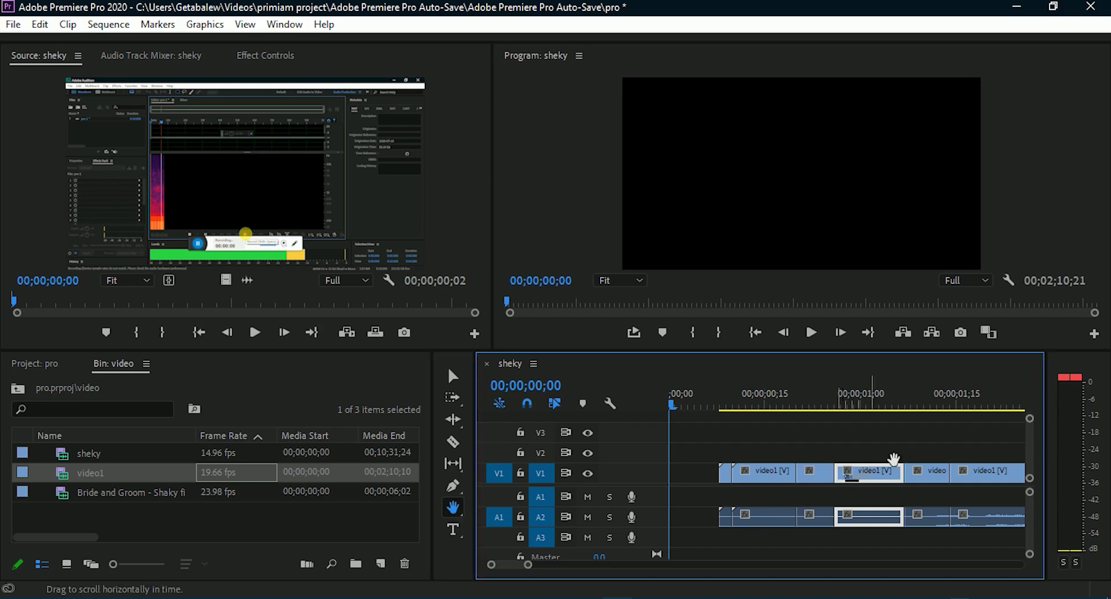
{"action": "left_click", "coordinate": [453, 530]}
{"action": "left_click", "coordinate": [699, 215]}
{"action": "left_click", "coordinate": [702, 174]}
{"action": "type", "text": "dfgd"}
{"action": "key", "text": "BackSpace"}
{"action": "key", "text": "BackSpace"}
{"action": "key", "text": "BackSpace"}
{"action": "key", "text": "BackSpace"}
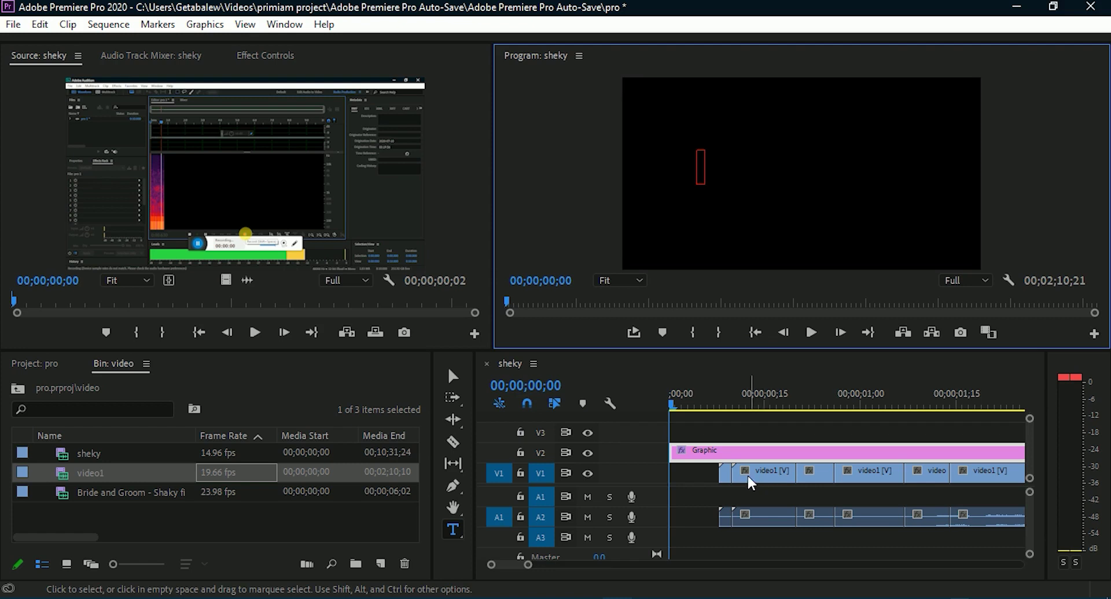
- Shift the Graphic and video clips about 10 frames into the sequence with Track Select Forward
{"action": "left_click", "coordinate": [453, 398]}
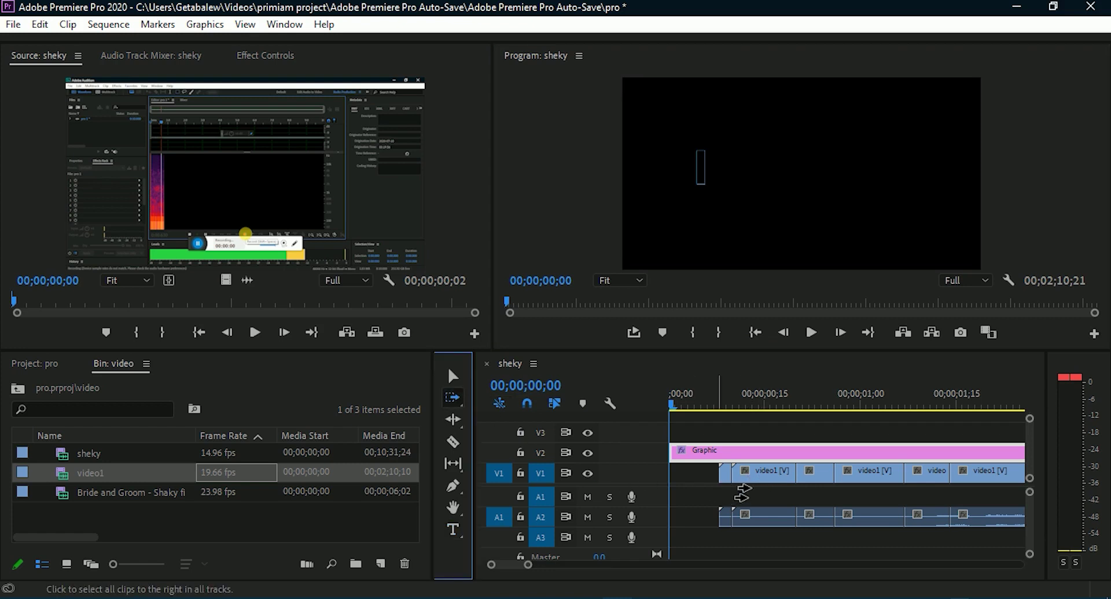
{"action": "left_click", "coordinate": [746, 491]}
{"action": "left_click", "coordinate": [453, 377]}
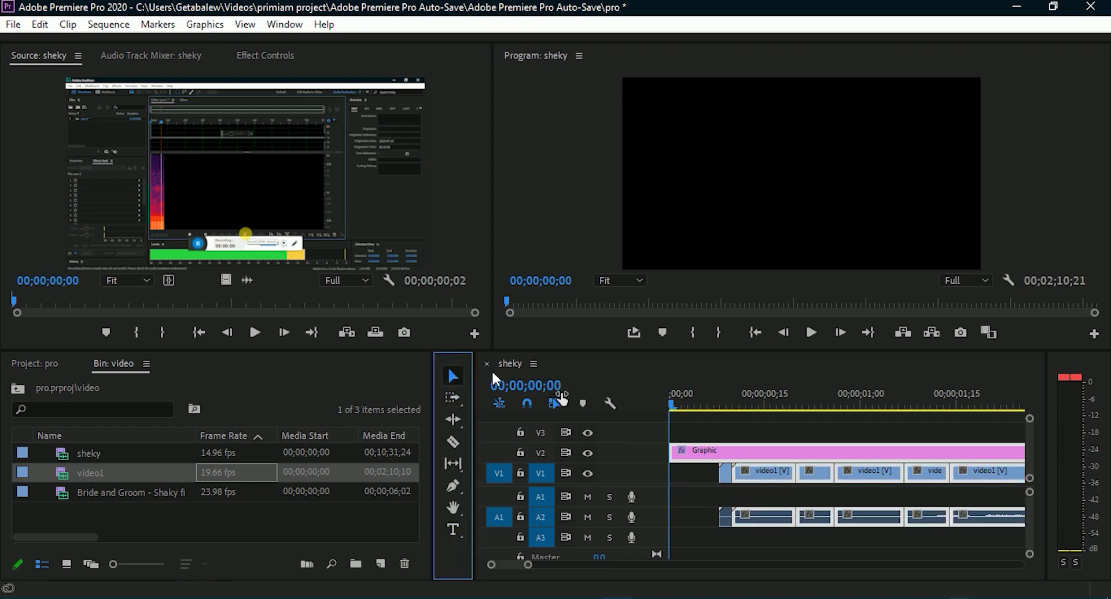
{"action": "left_click_drag", "start_coordinate": [722, 455], "coordinate": [747, 460]}
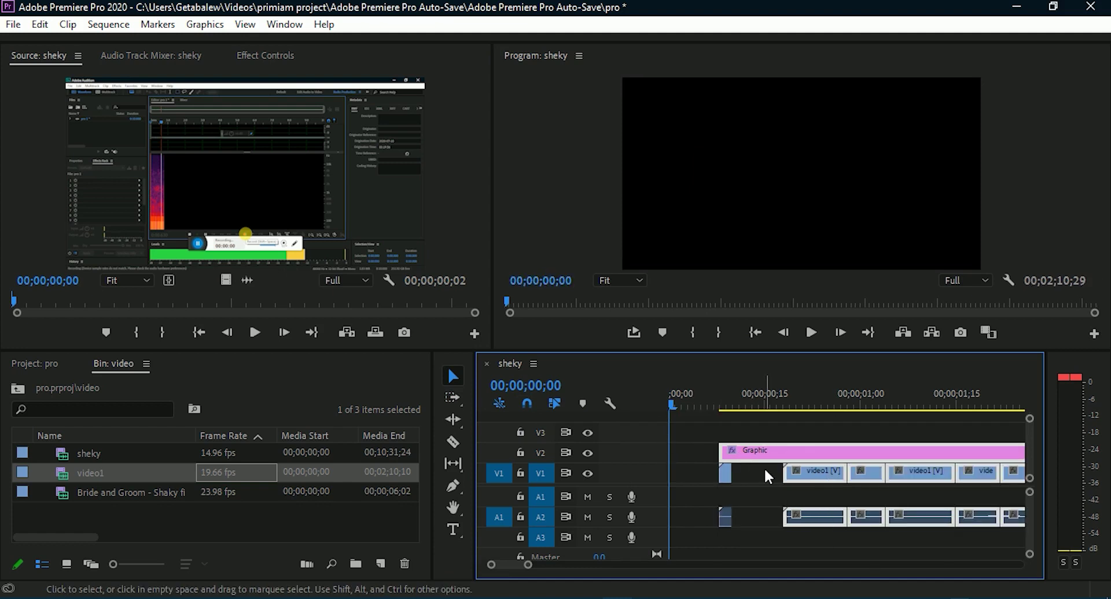
- Ripple-delete the empty gap on V1 so the video1 pieces close up
{"action": "left_click", "coordinate": [769, 474]}
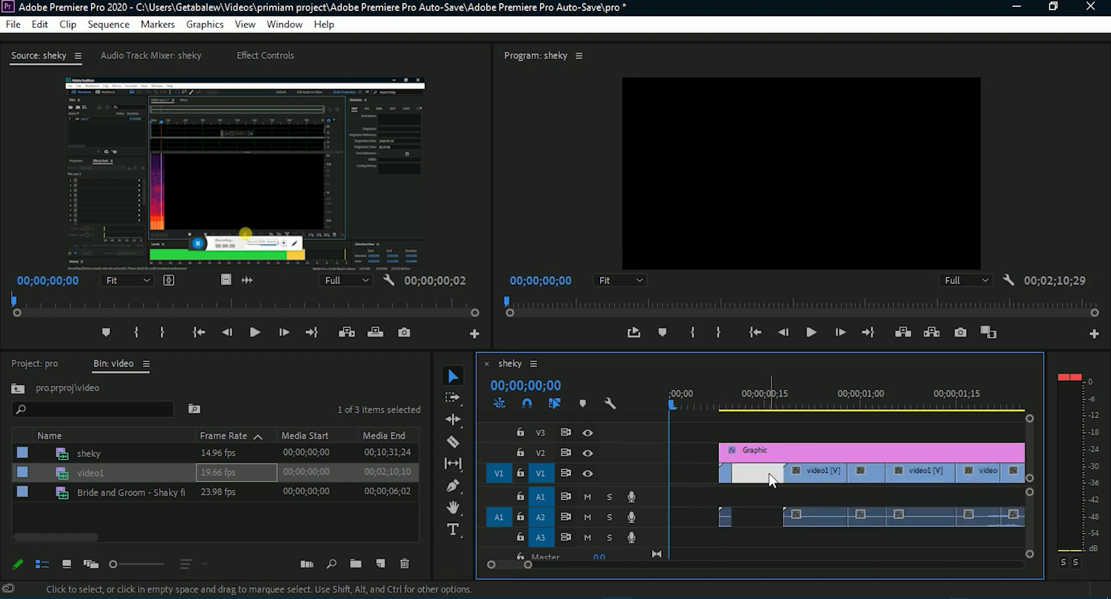
{"action": "right_click", "coordinate": [769, 474]}
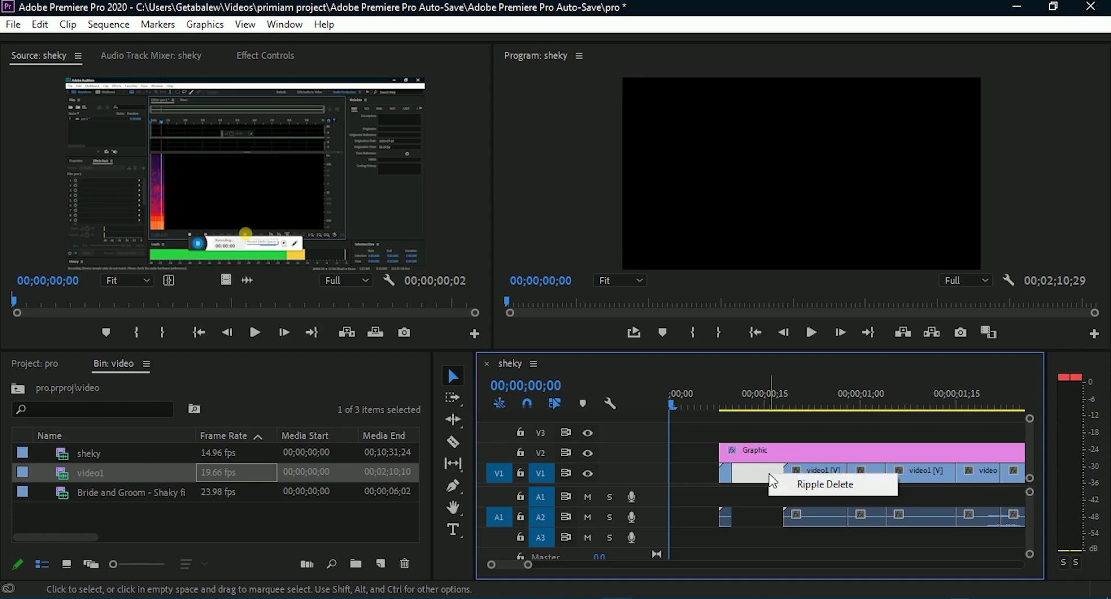
{"action": "left_click", "coordinate": [814, 486]}
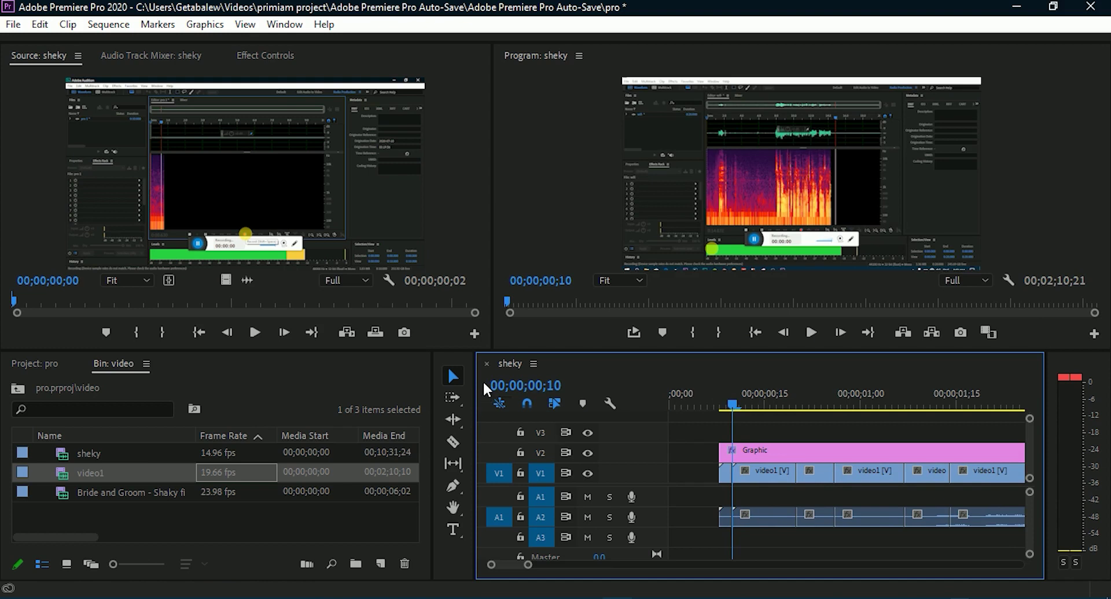
- Toggle snapping and reposition the short sheky clip earlier near the start of V1
{"action": "left_click", "coordinate": [526, 411]}
{"action": "mouse_move", "coordinate": [724, 474]}
{"action": "left_mouse_down"}
{"action": "mouse_move", "coordinate": [703, 478]}
{"action": "mouse_move", "coordinate": [797, 496]}
{"action": "mouse_move", "coordinate": [707, 486]}
{"action": "left_mouse_up"}
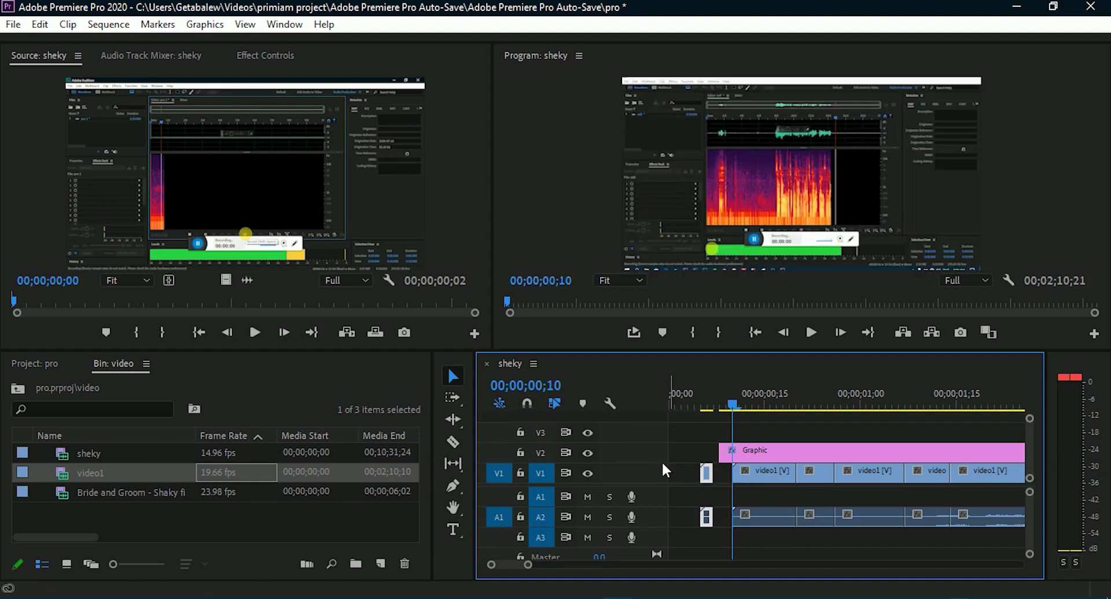
{"action": "left_click", "coordinate": [528, 402]}
{"action": "left_click_drag", "start_coordinate": [706, 475], "coordinate": [735, 481]}
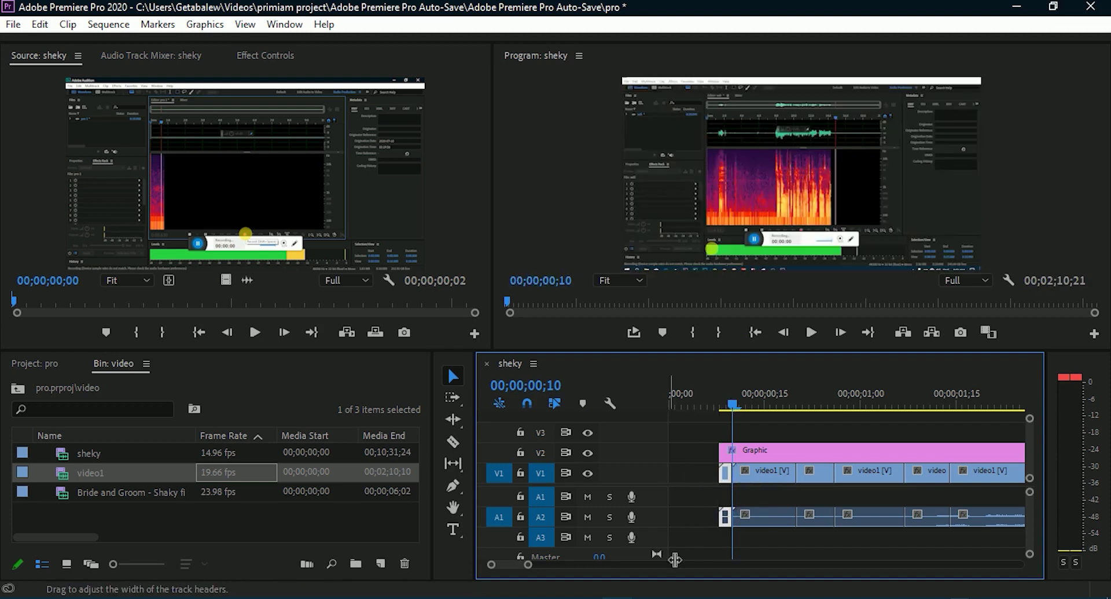
{"action": "left_click_drag", "start_coordinate": [585, 568], "coordinate": [538, 577]}
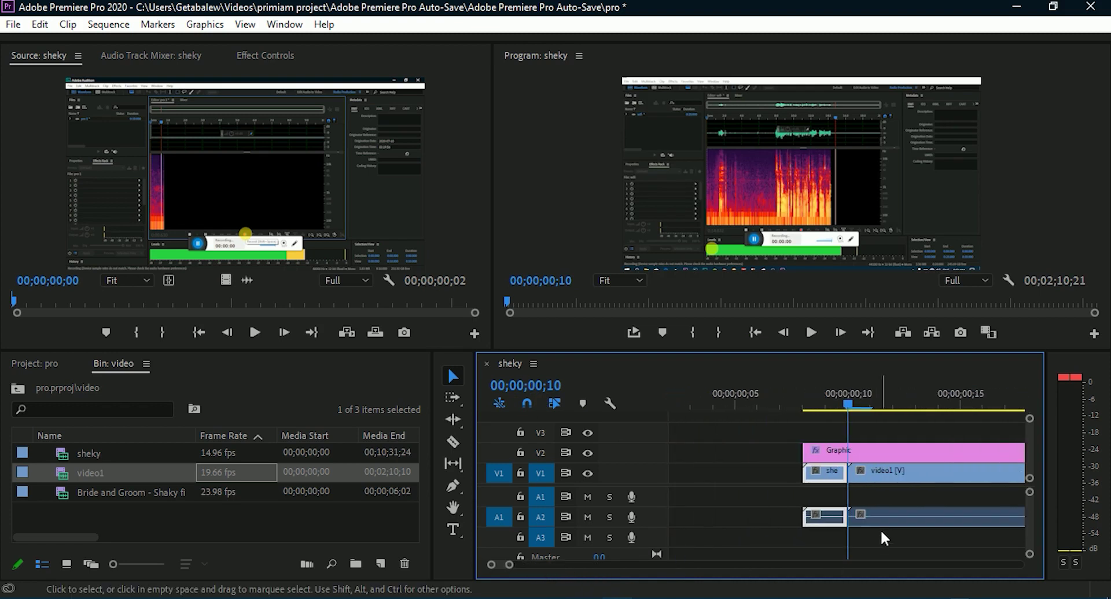
{"action": "left_click_drag", "start_coordinate": [832, 471], "coordinate": [829, 483]}
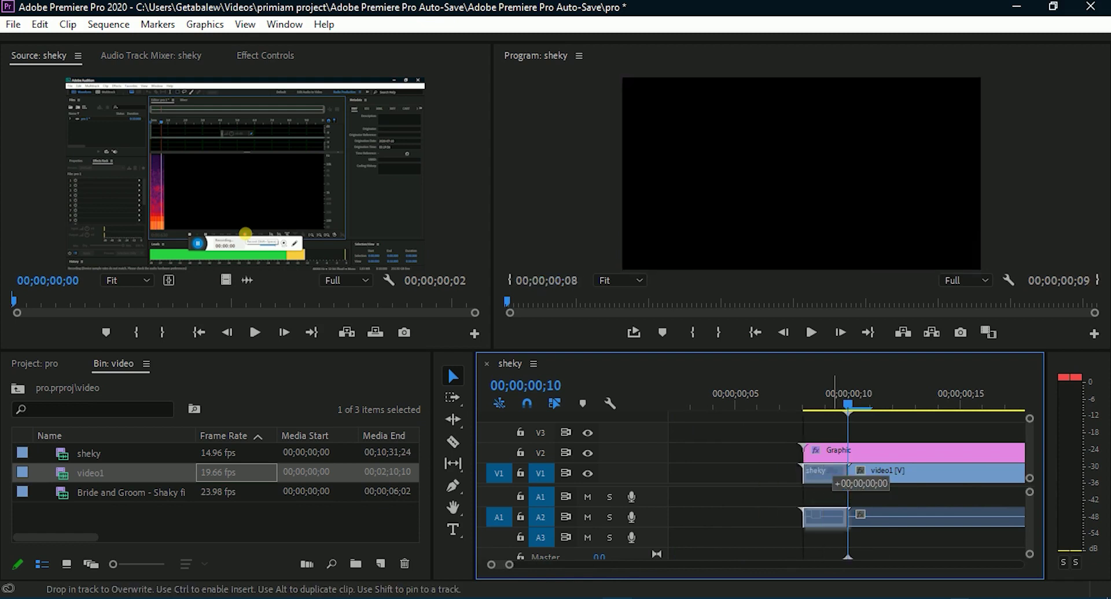
{"action": "left_click_drag", "start_coordinate": [828, 484], "coordinate": [840, 492]}
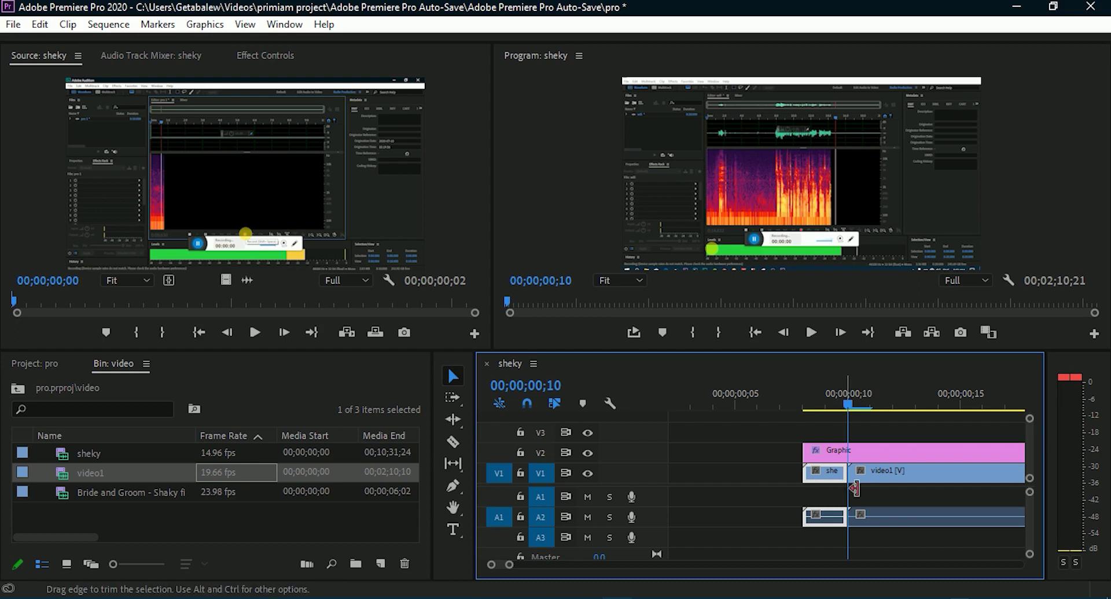
{"action": "left_click_drag", "start_coordinate": [509, 565], "coordinate": [499, 565]}
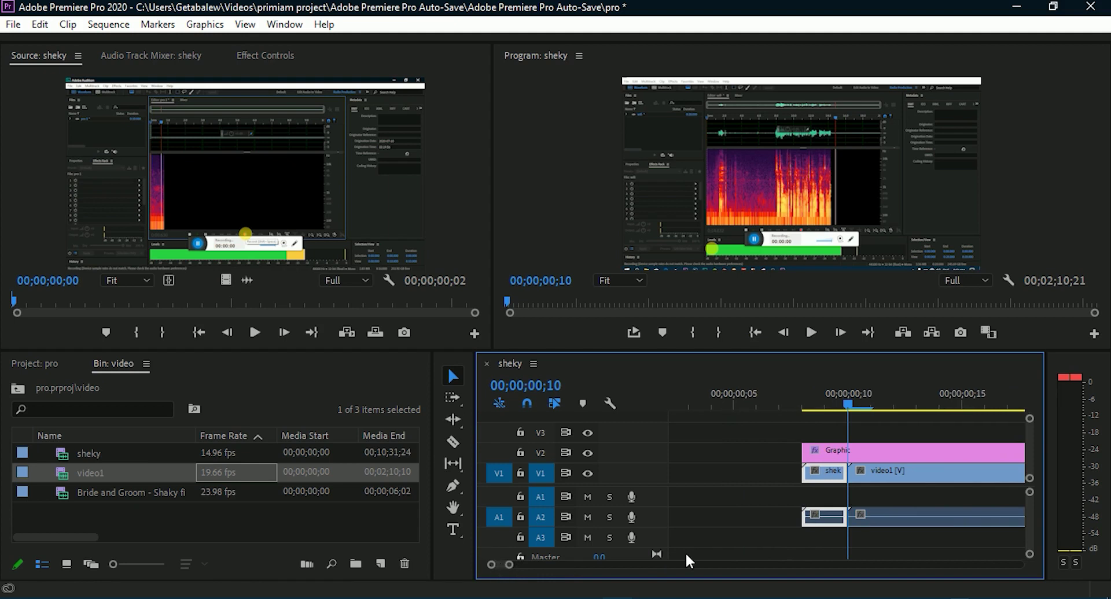
{"action": "mouse_move", "coordinate": [838, 484]}
{"action": "left_mouse_down"}
{"action": "mouse_move", "coordinate": [821, 481]}
{"action": "mouse_move", "coordinate": [834, 478]}
{"action": "left_mouse_up"}
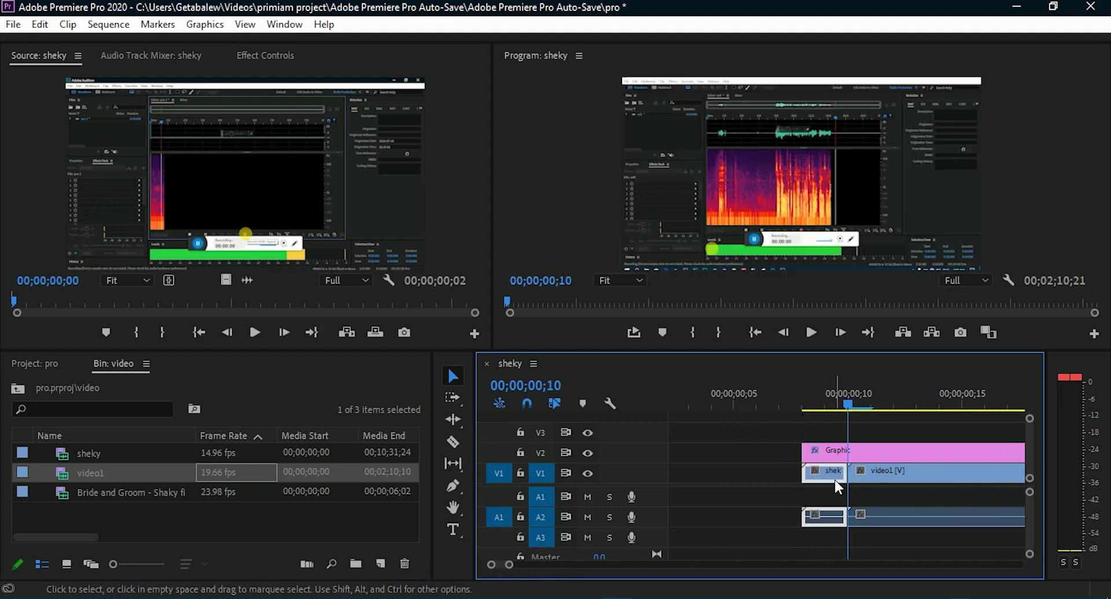
- Slide video1 on V1/A2 left until it butts against the sheky clip, snapping off
{"action": "left_click_drag", "start_coordinate": [898, 477], "coordinate": [811, 474]}
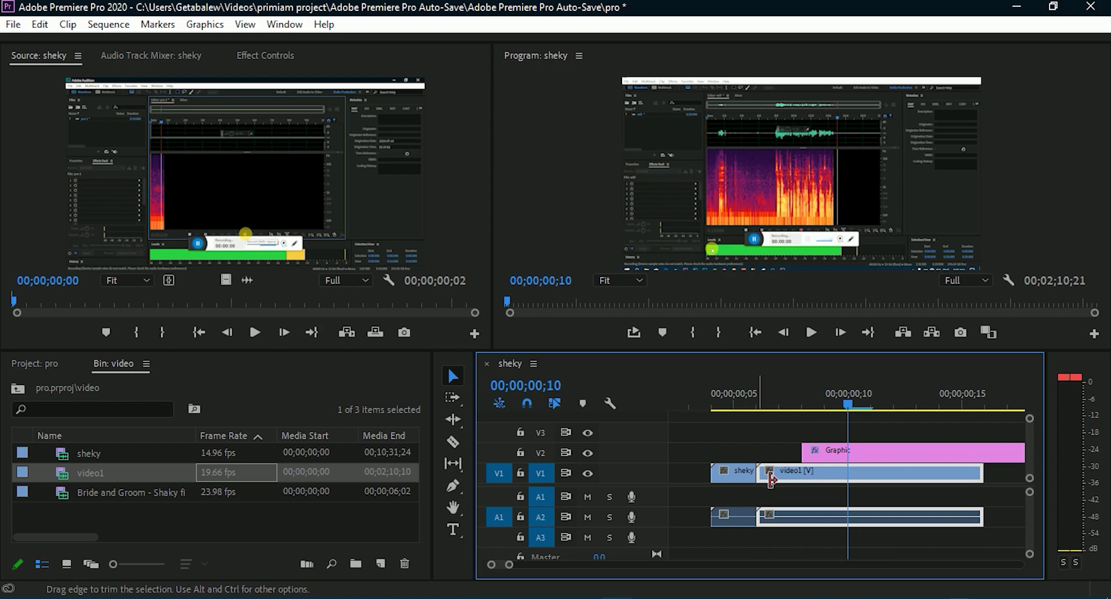
{"action": "left_click_drag", "start_coordinate": [773, 483], "coordinate": [804, 477]}
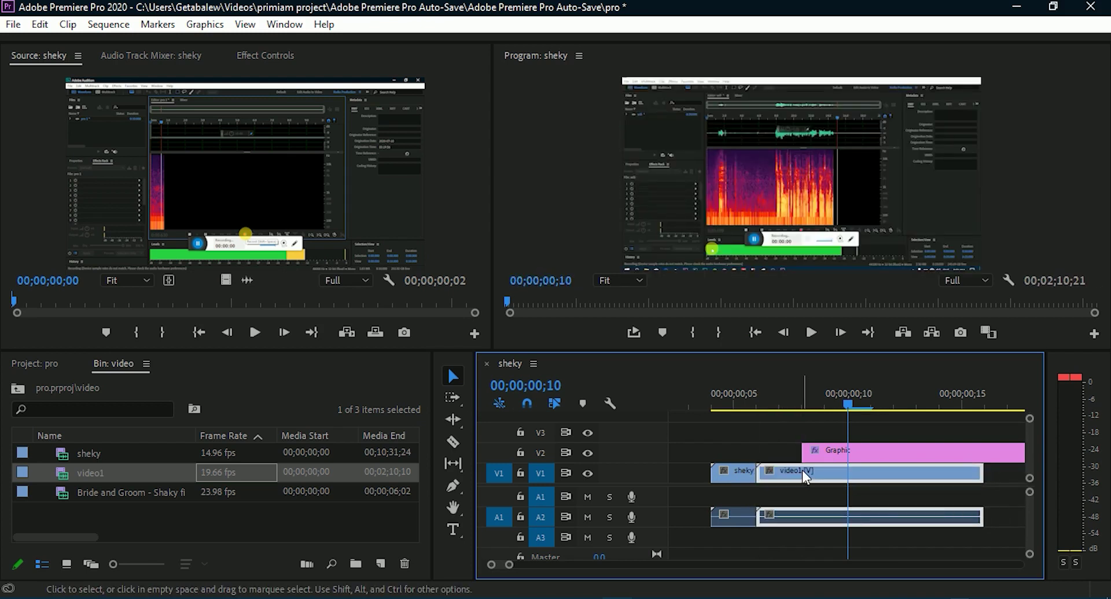
{"action": "left_click", "coordinate": [528, 403]}
{"action": "mouse_move", "coordinate": [797, 478]}
{"action": "left_mouse_down"}
{"action": "mouse_move", "coordinate": [875, 476]}
{"action": "mouse_move", "coordinate": [792, 479]}
{"action": "mouse_move", "coordinate": [809, 477]}
{"action": "left_mouse_up"}
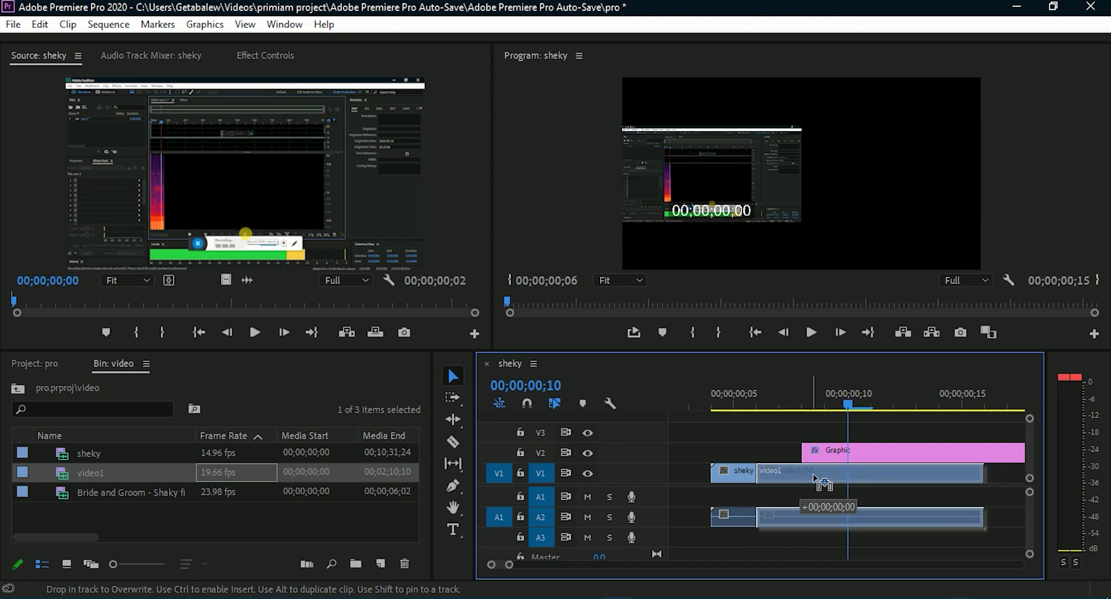
{"action": "left_click_drag", "start_coordinate": [809, 478], "coordinate": [833, 480]}
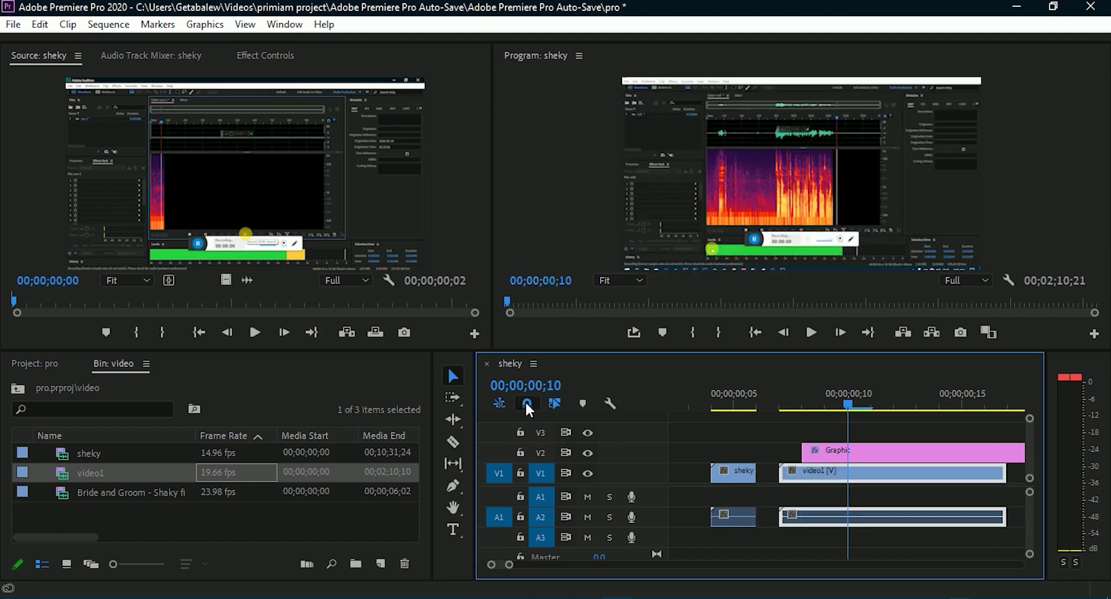
{"action": "left_click_drag", "start_coordinate": [803, 472], "coordinate": [792, 478]}
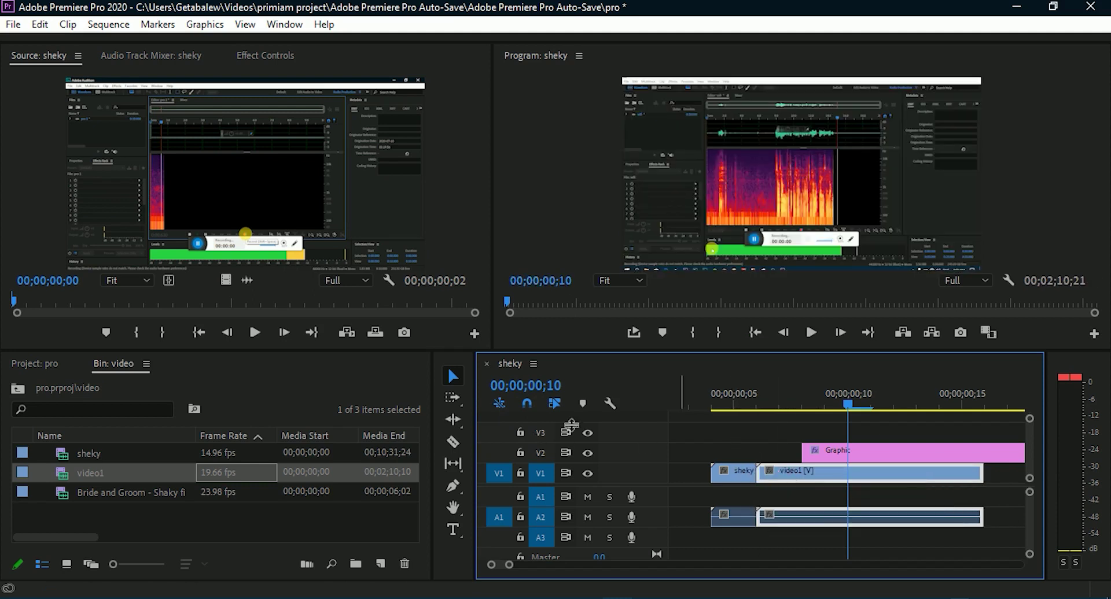
- Preview the sheky sequence to 00;00;03;05, then zoom the timeline out to fit everything
{"action": "left_click", "coordinate": [811, 332]}
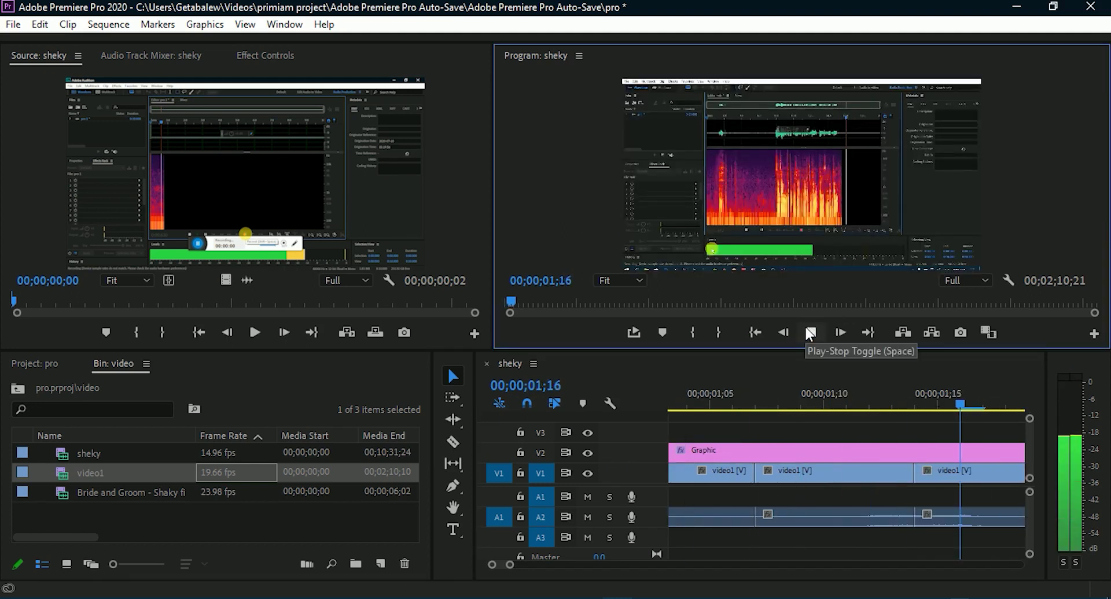
{"action": "left_click", "coordinate": [810, 333]}
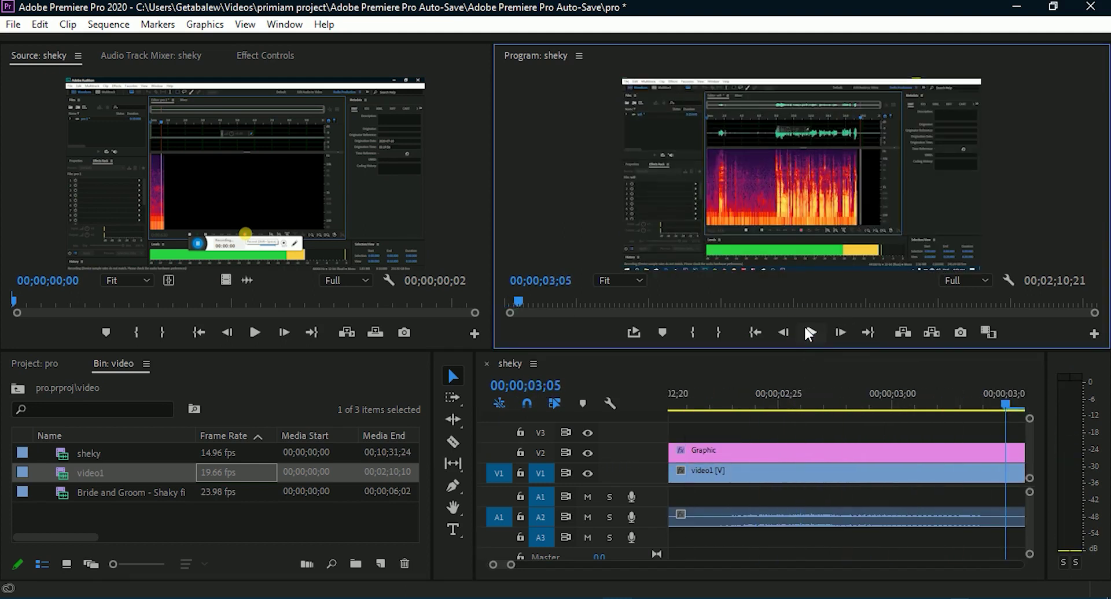
{"action": "mouse_move", "coordinate": [510, 564]}
{"action": "left_mouse_down"}
{"action": "mouse_move", "coordinate": [868, 590]}
{"action": "mouse_move", "coordinate": [1082, 591]}
{"action": "left_mouse_up"}
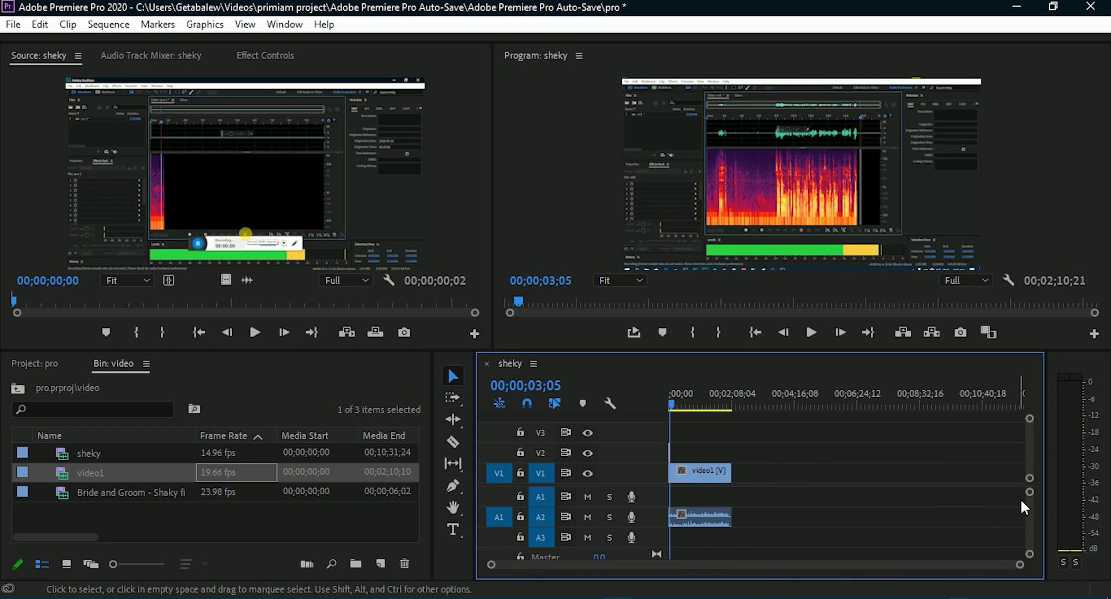
- Collapse tracks V1–V3 and A1–A3 to their minimal height
{"action": "scroll", "coordinate": [1028, 499], "scroll_direction": "up", "scroll_amount": 2}
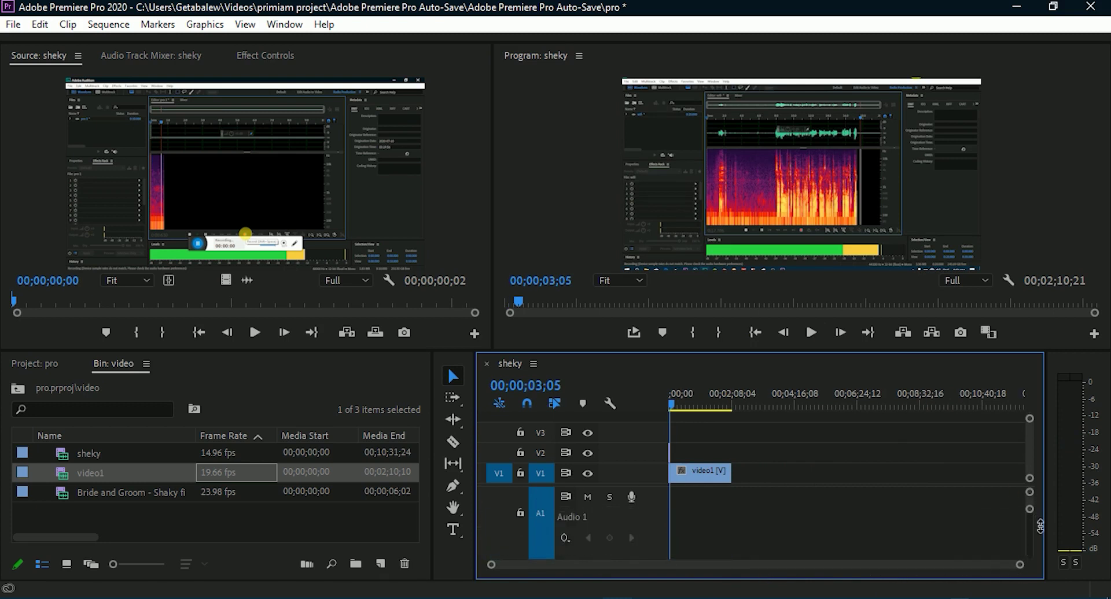
{"action": "scroll", "coordinate": [1040, 475], "scroll_direction": "down", "scroll_amount": 2}
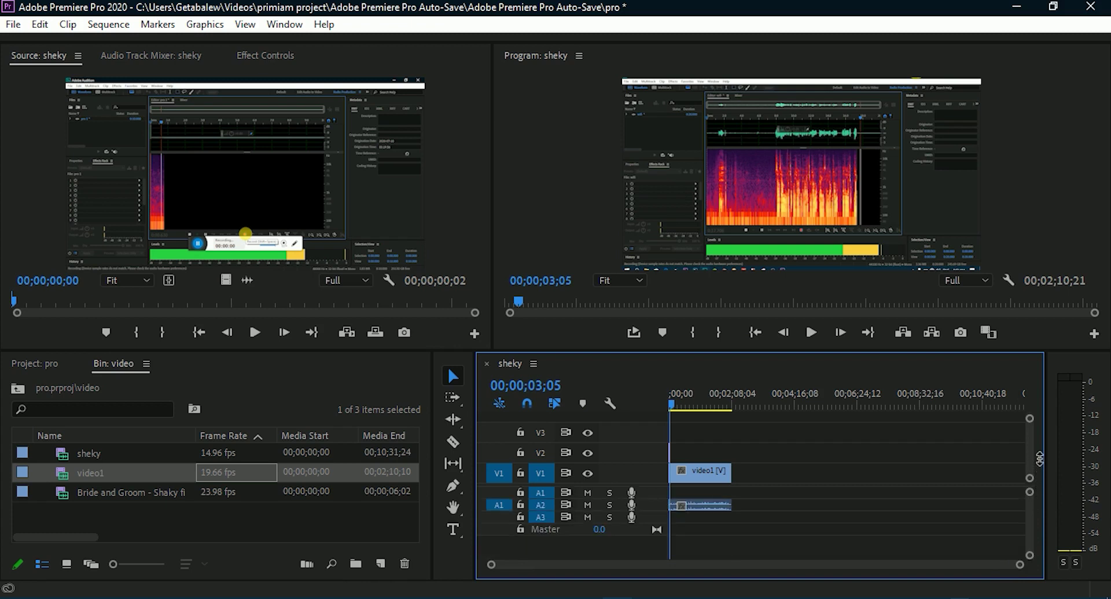
{"action": "left_click_drag", "start_coordinate": [1035, 425], "coordinate": [1031, 393]}
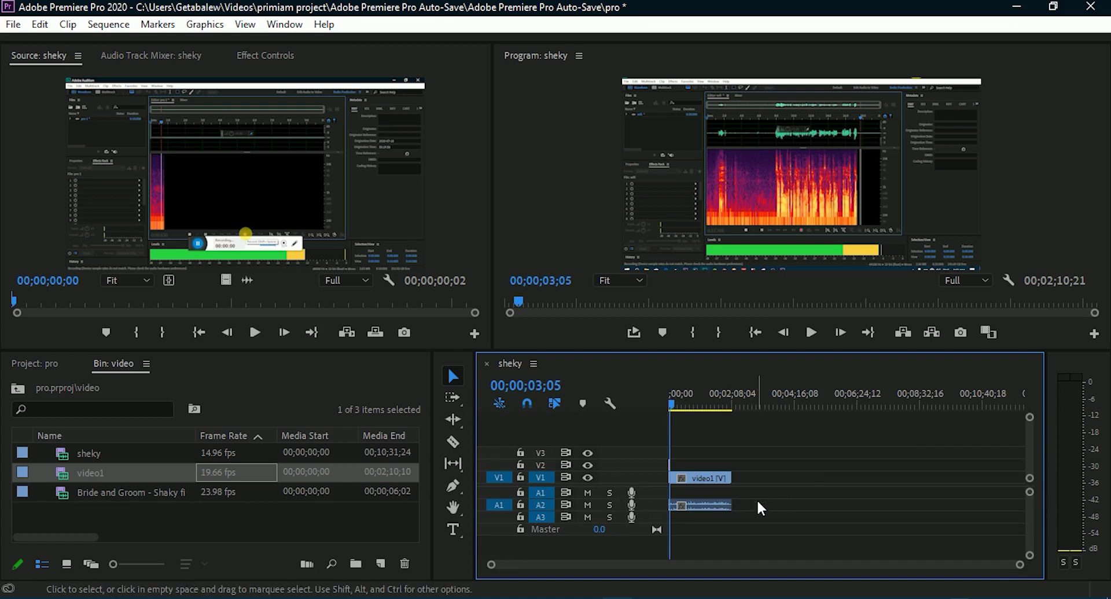
- Run Add Tracks twice to add V4/A4 and then V5/A5 to the sheky sequence
{"action": "right_click", "coordinate": [575, 428]}
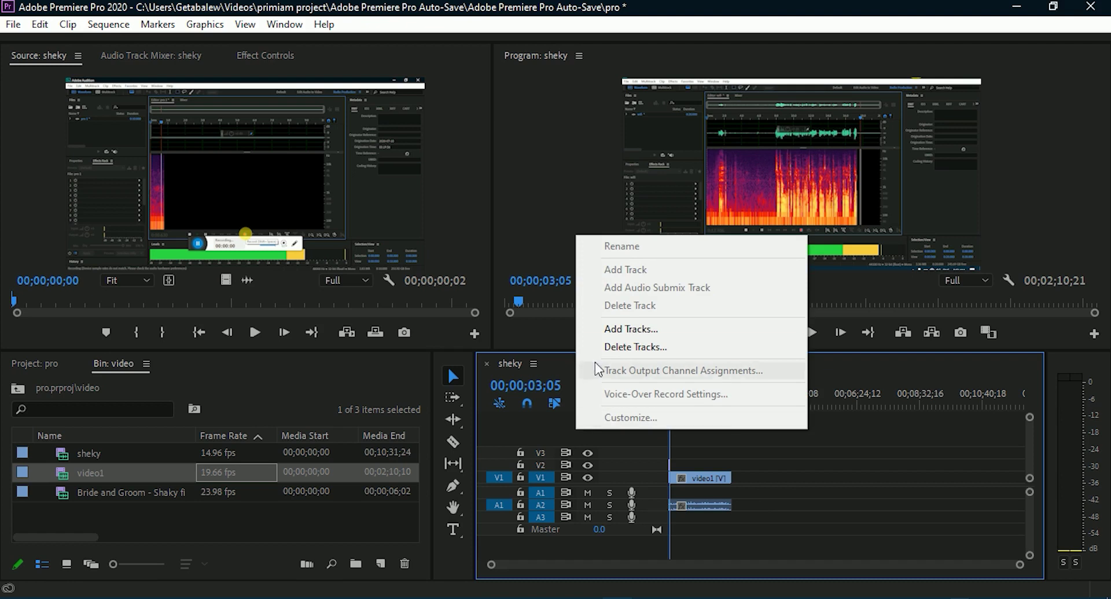
{"action": "left_click", "coordinate": [612, 331]}
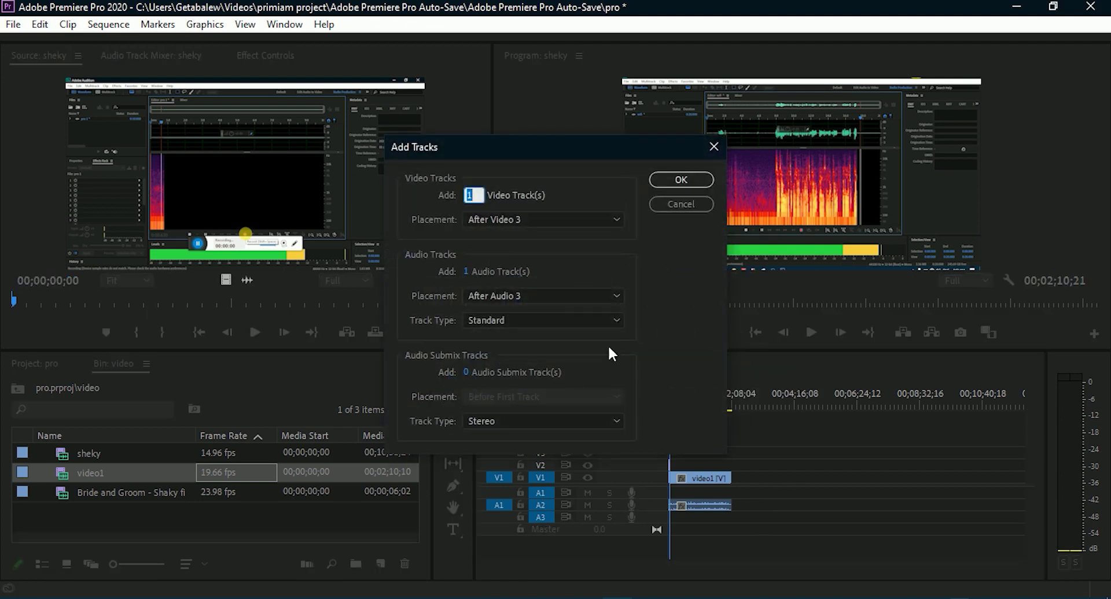
{"action": "left_click", "coordinate": [673, 177]}
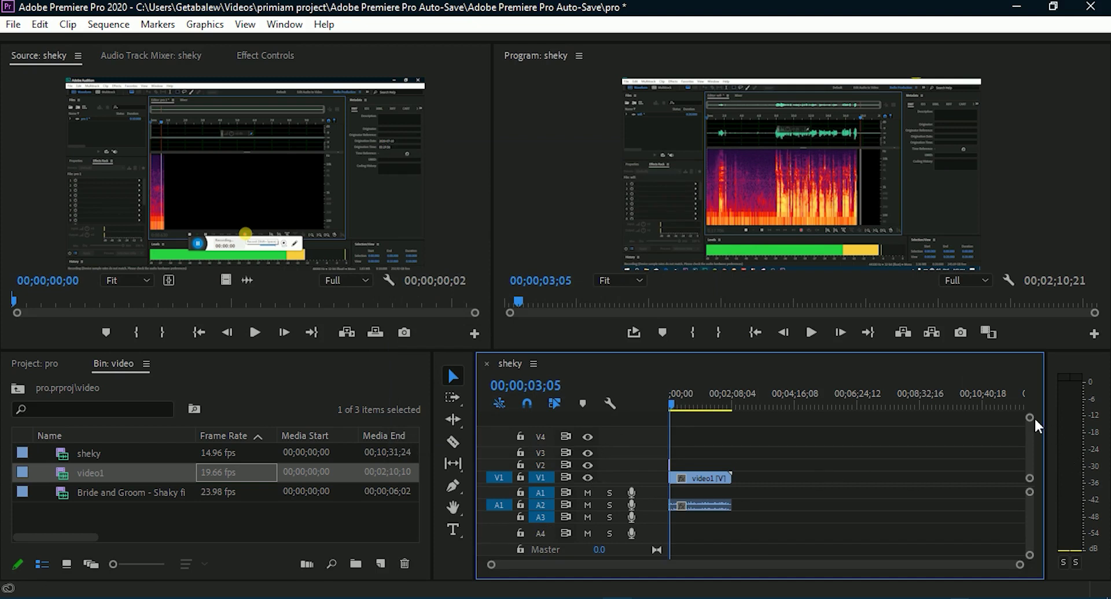
{"action": "right_click", "coordinate": [562, 427]}
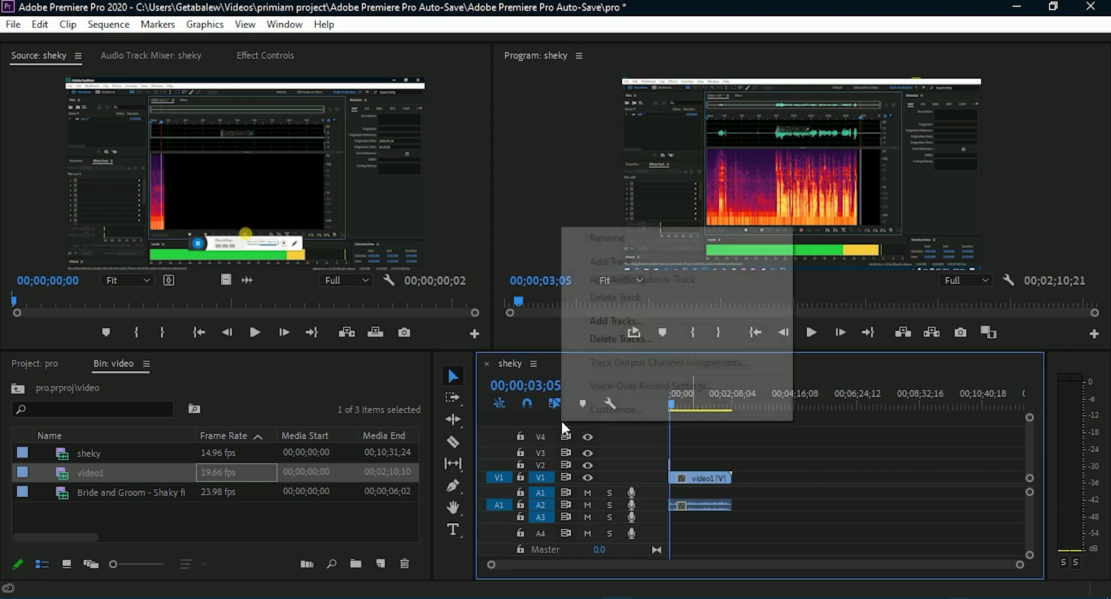
{"action": "left_click", "coordinate": [630, 322]}
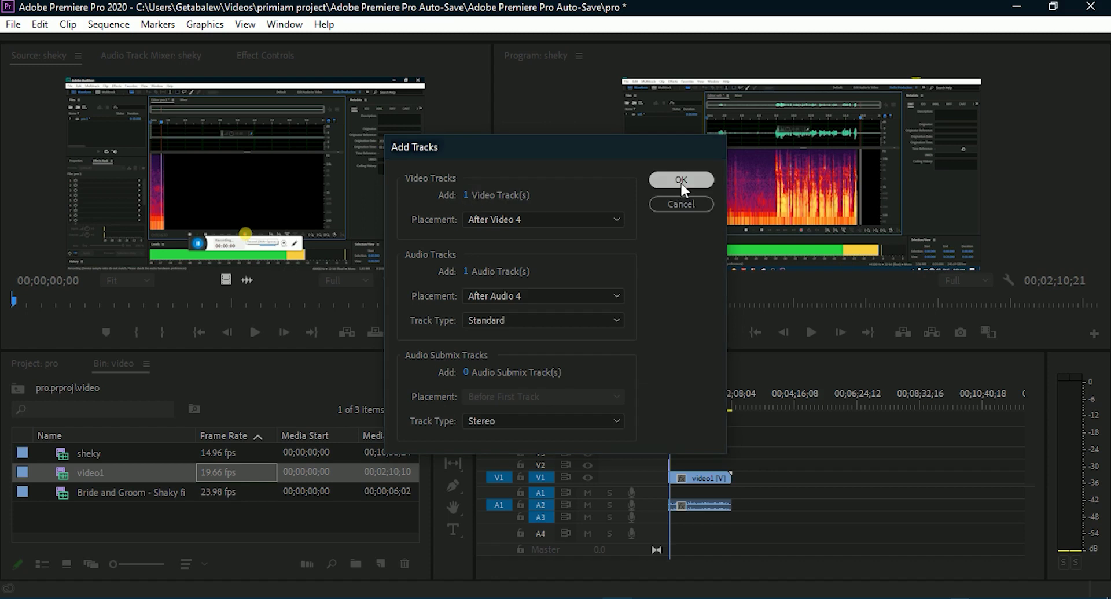
{"action": "left_click", "coordinate": [681, 182]}
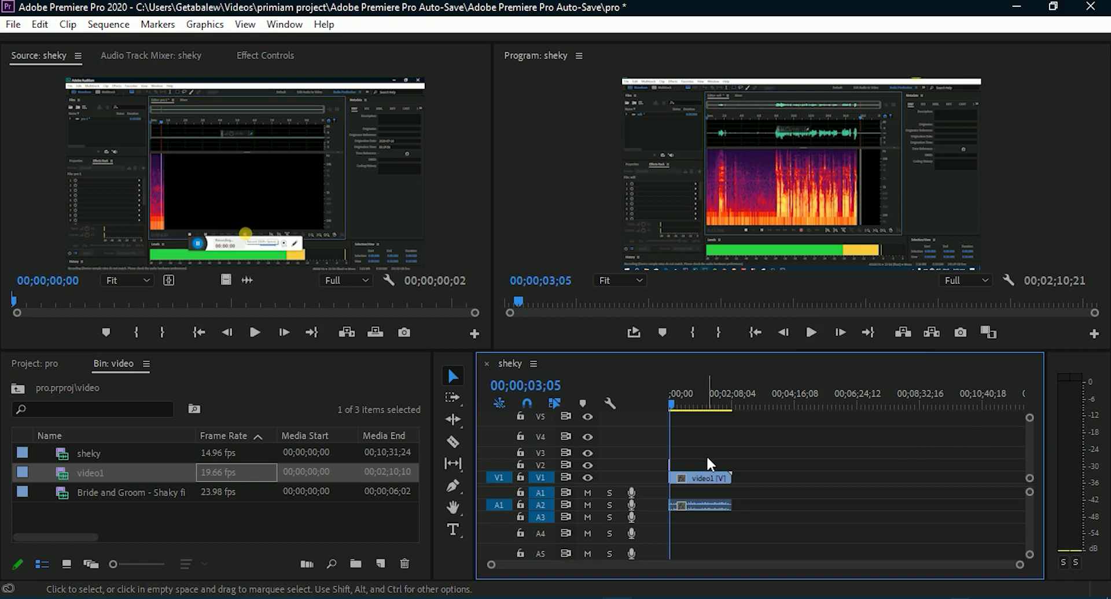
{"action": "left_click", "coordinate": [620, 281]}
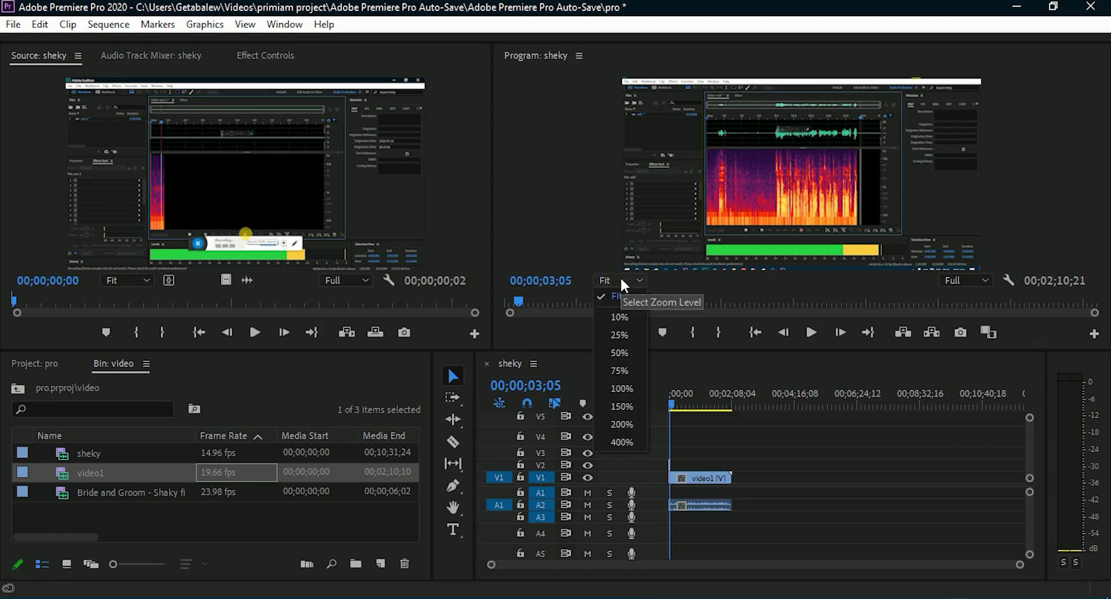
{"action": "left_click", "coordinate": [619, 318]}
{"action": "left_click", "coordinate": [627, 281]}
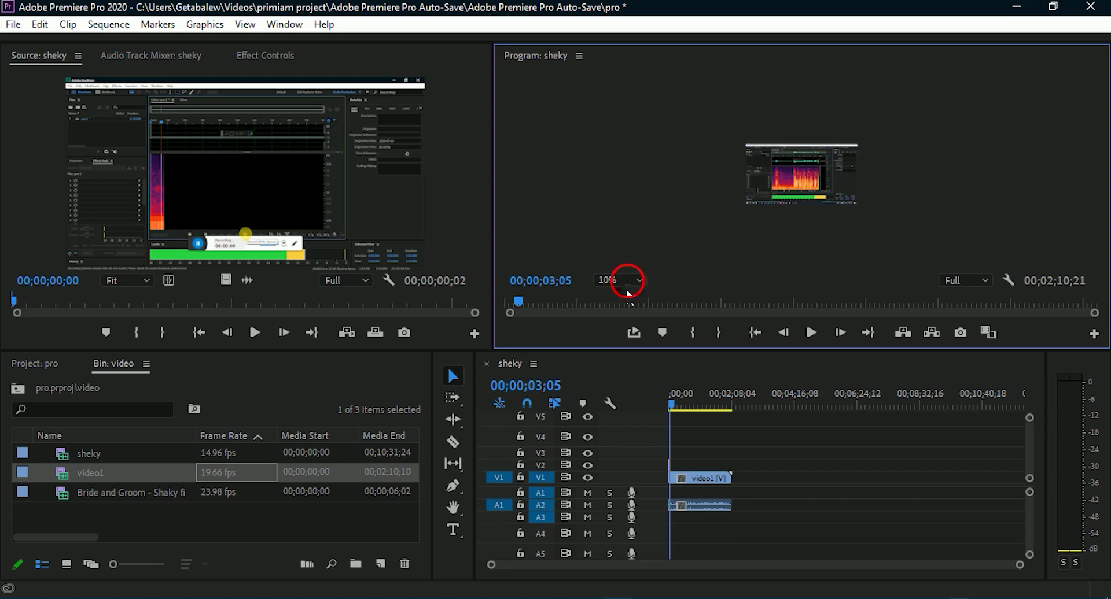
{"action": "left_click", "coordinate": [613, 372]}
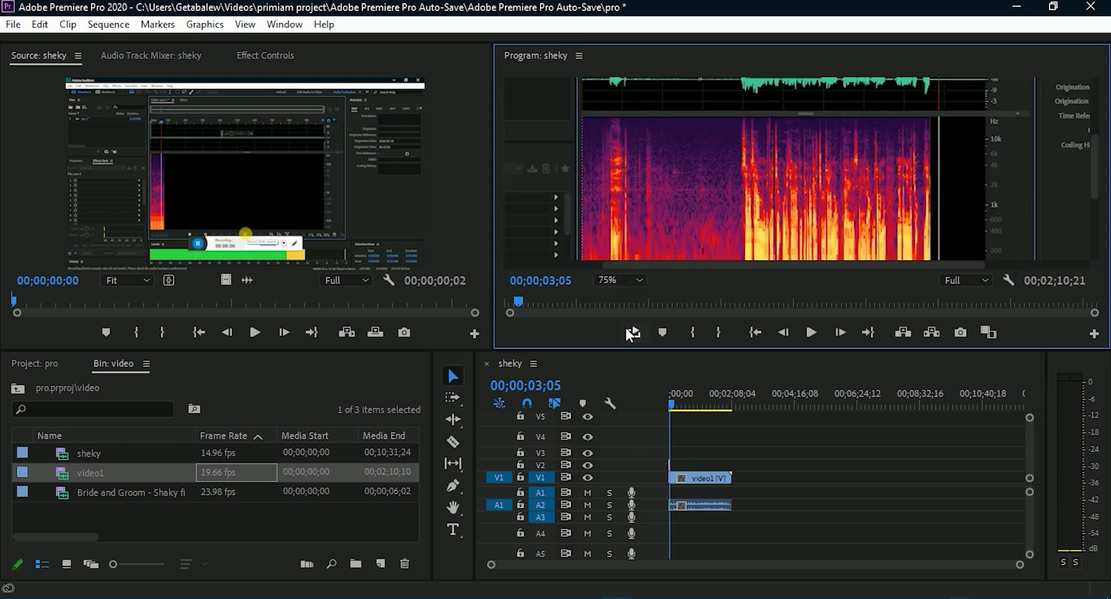
{"action": "left_click", "coordinate": [625, 280]}
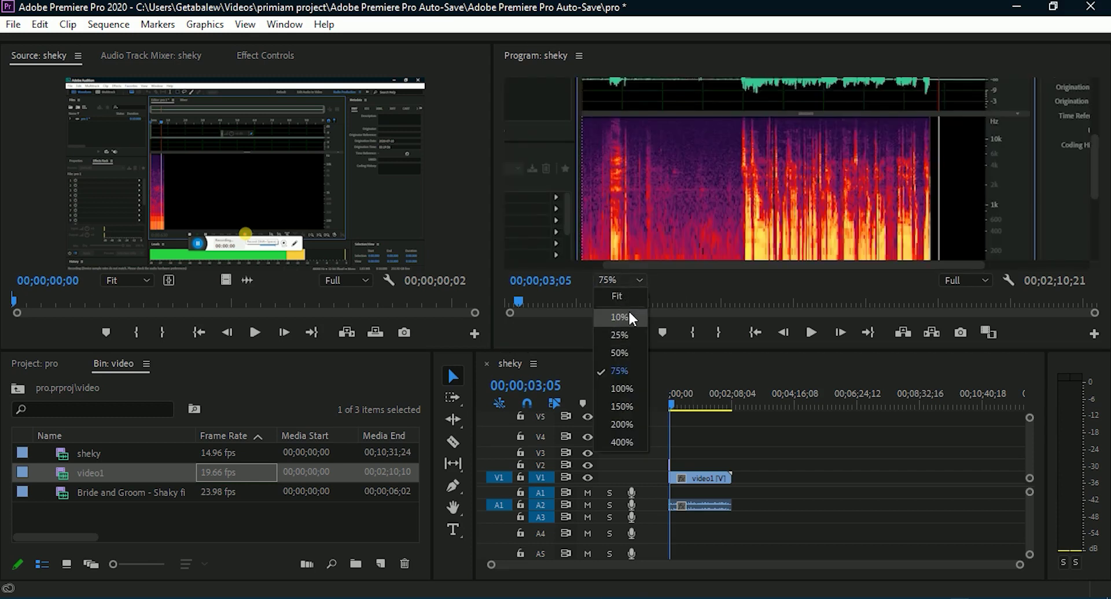
{"action": "left_click", "coordinate": [628, 296]}
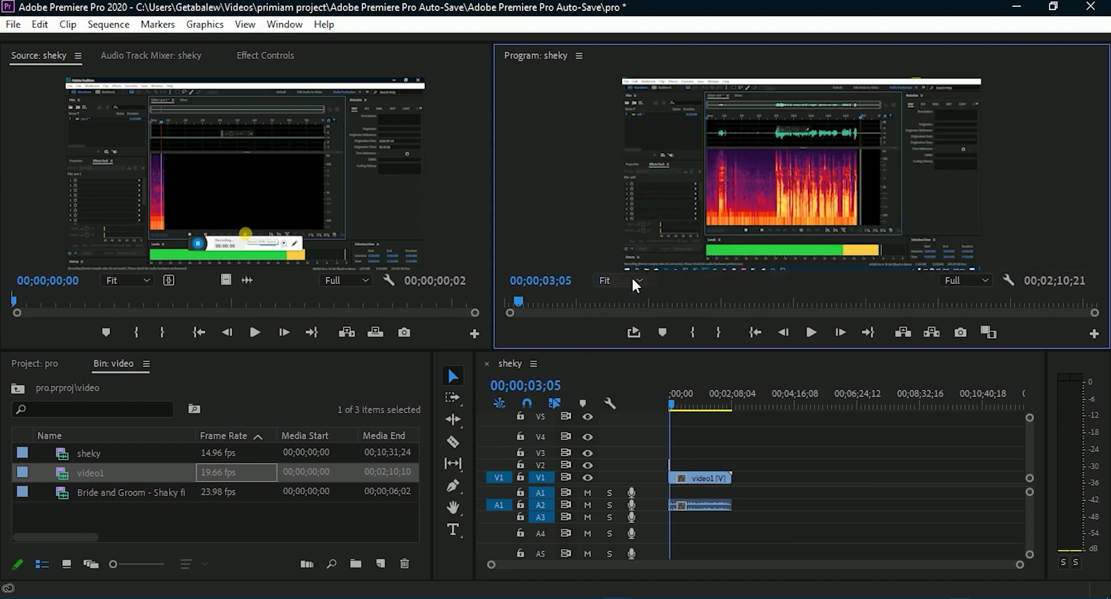
{"action": "left_click", "coordinate": [635, 282]}
{"action": "left_click", "coordinate": [624, 387]}
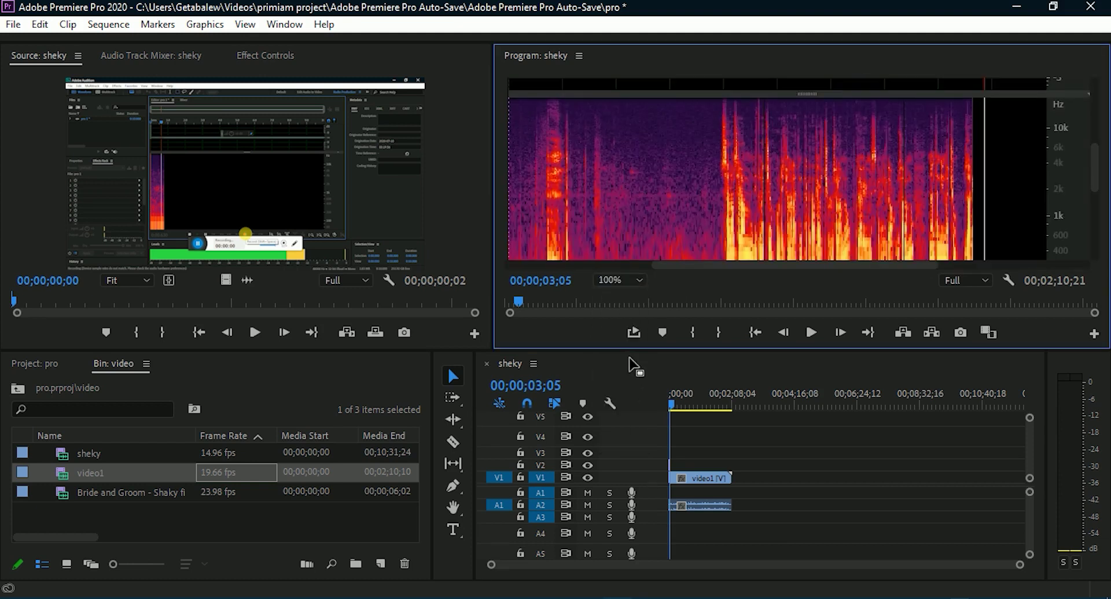
{"action": "left_click", "coordinate": [631, 281]}
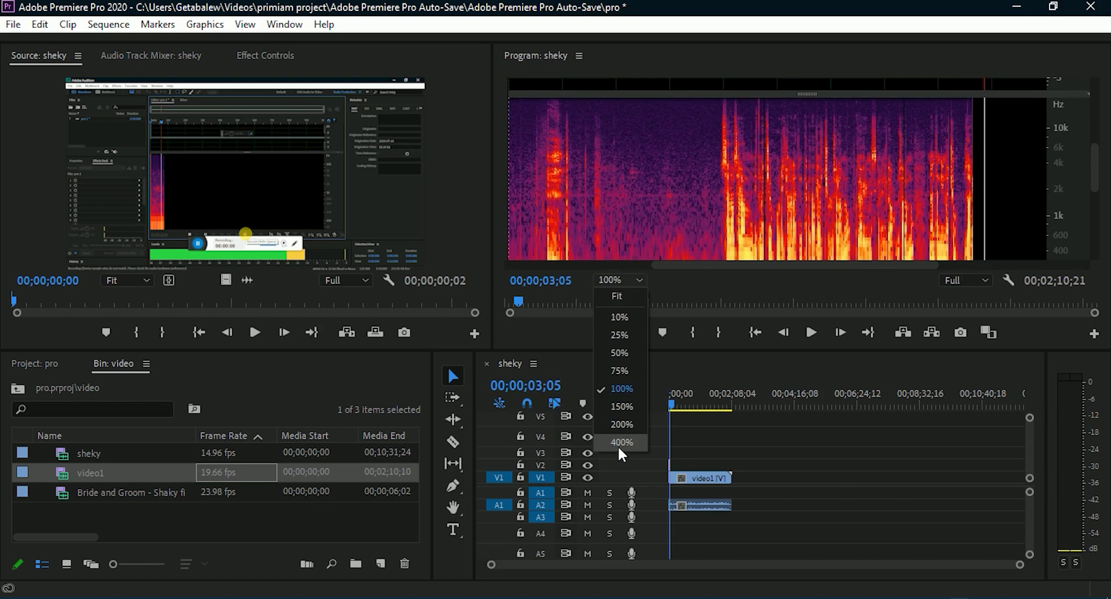
{"action": "left_click", "coordinate": [619, 443]}
{"action": "left_click", "coordinate": [634, 282]}
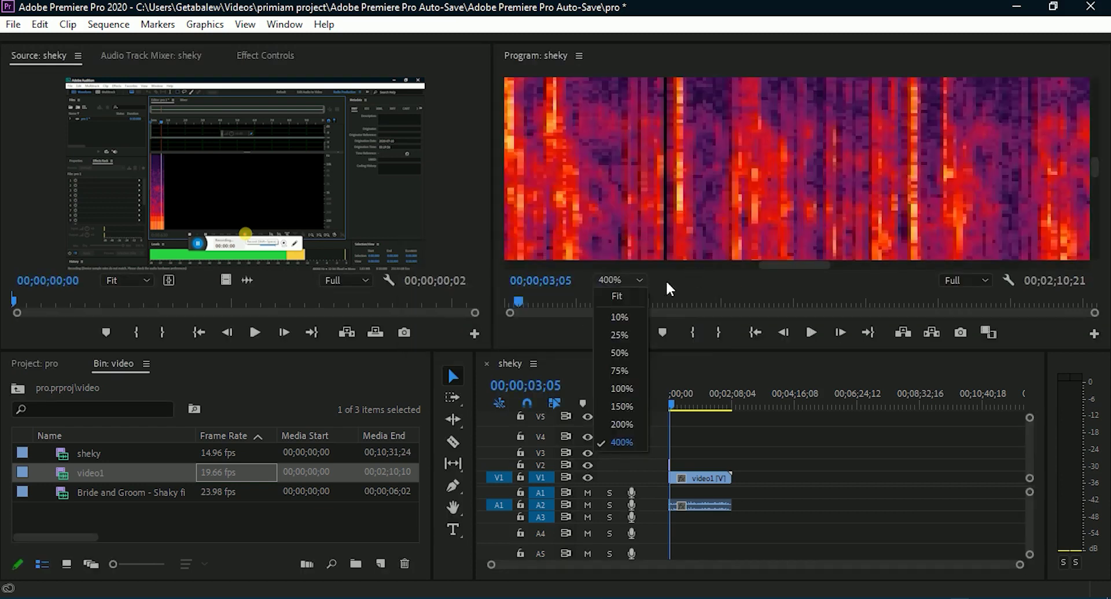
{"action": "left_click", "coordinate": [626, 296]}
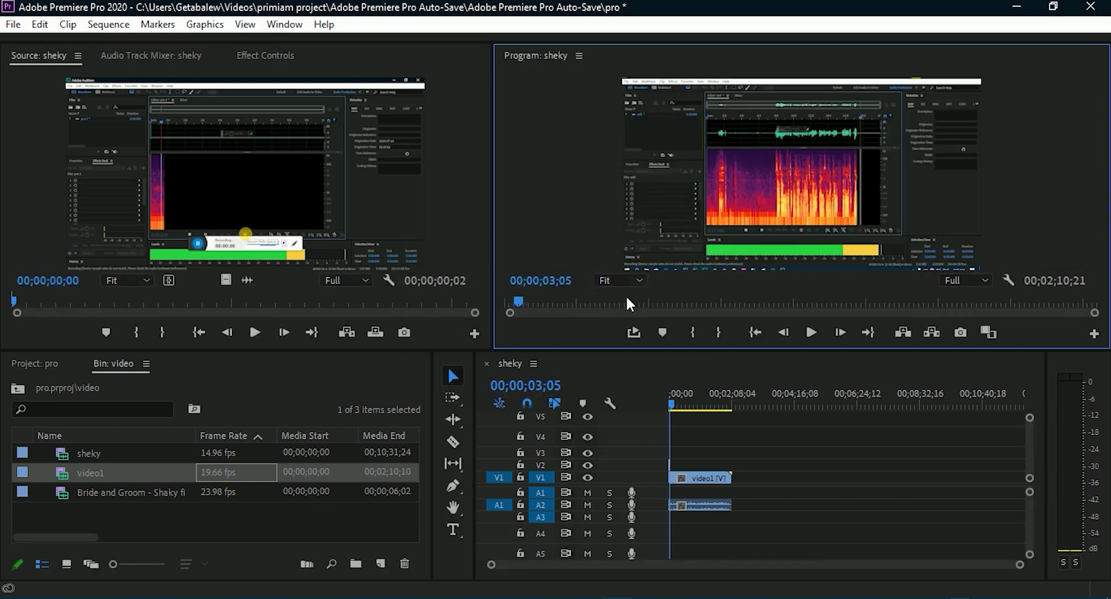
{"action": "left_click", "coordinate": [972, 281]}
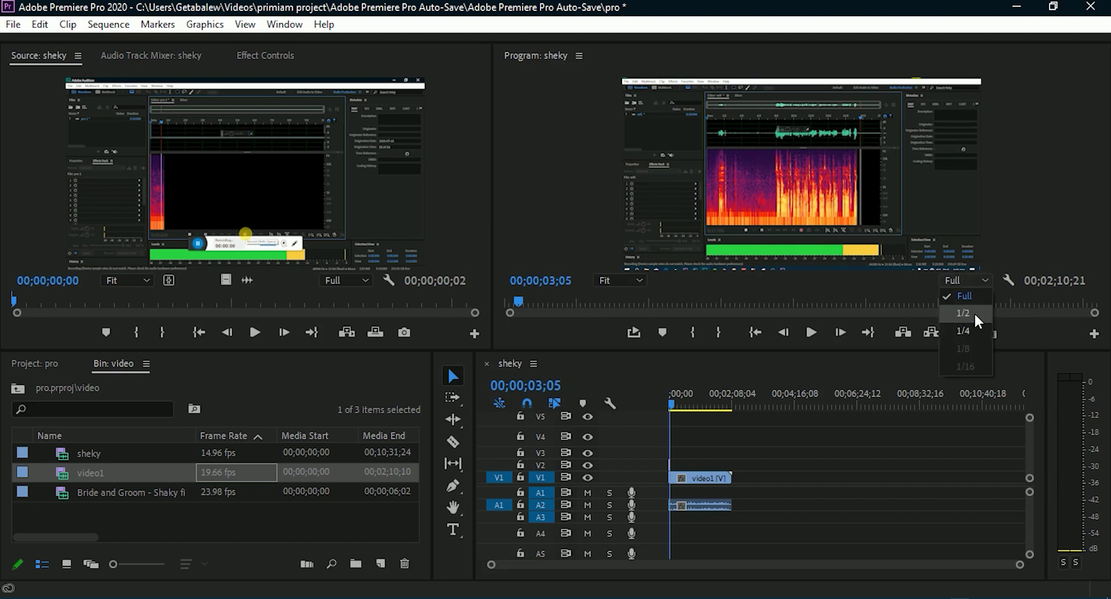
- Change the Program monitor playback resolution to 1/2, then 1/4, and finally Full
{"action": "left_click", "coordinate": [961, 298]}
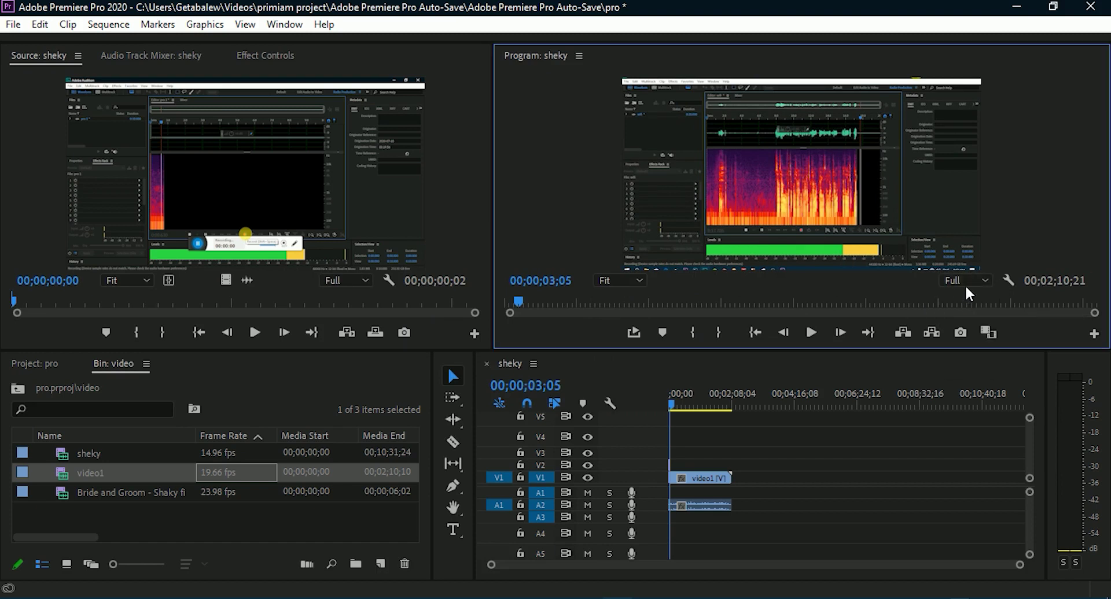
{"action": "left_click", "coordinate": [964, 282]}
{"action": "left_click", "coordinate": [967, 313]}
{"action": "left_click", "coordinate": [969, 278]}
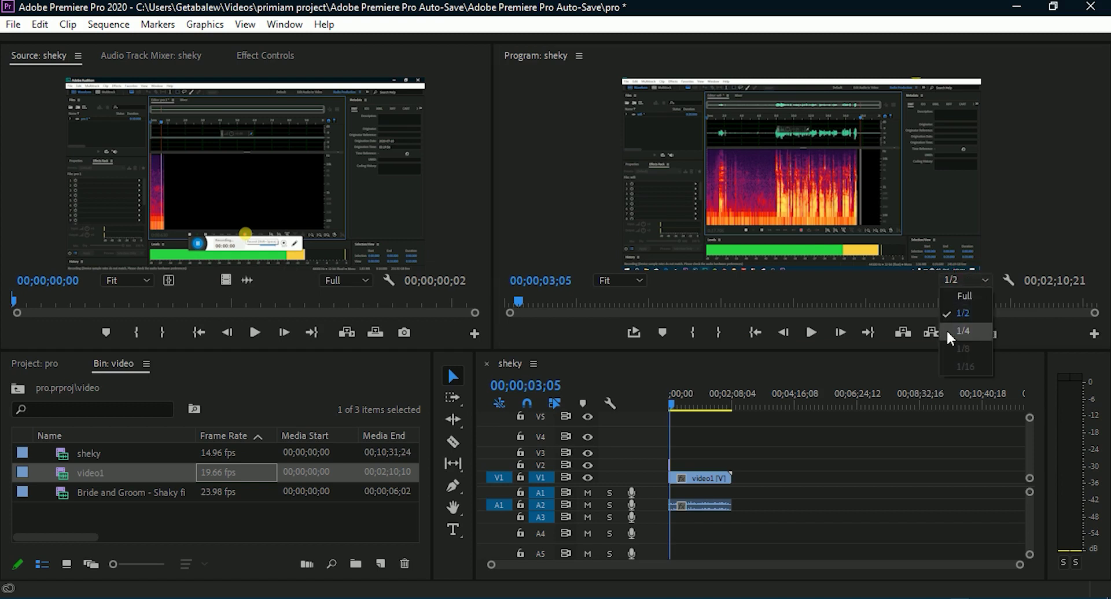
{"action": "left_click", "coordinate": [948, 333]}
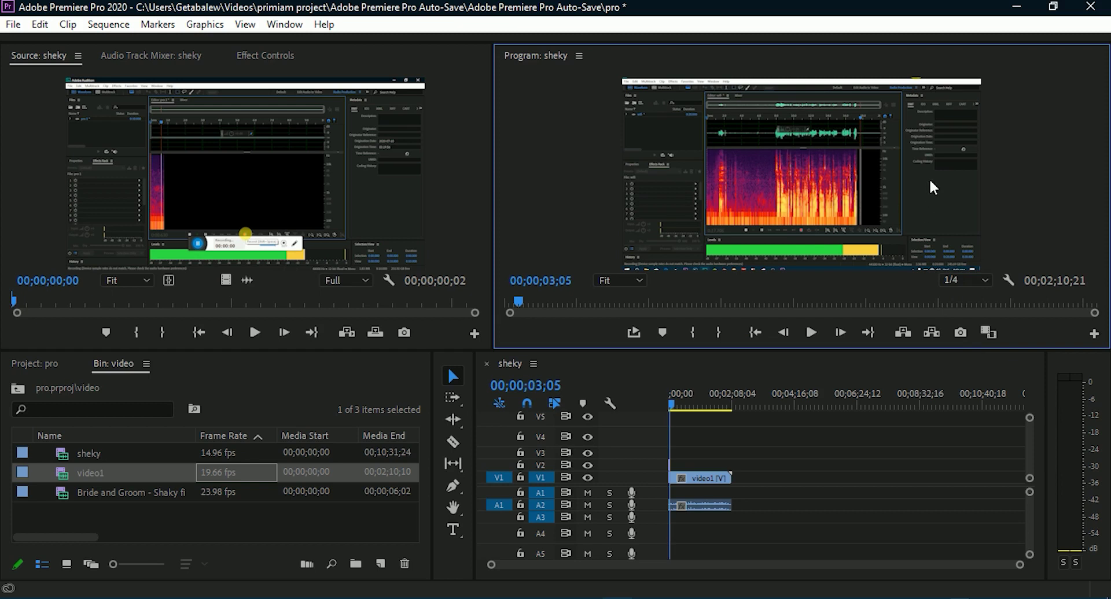
{"action": "left_click", "coordinate": [977, 286]}
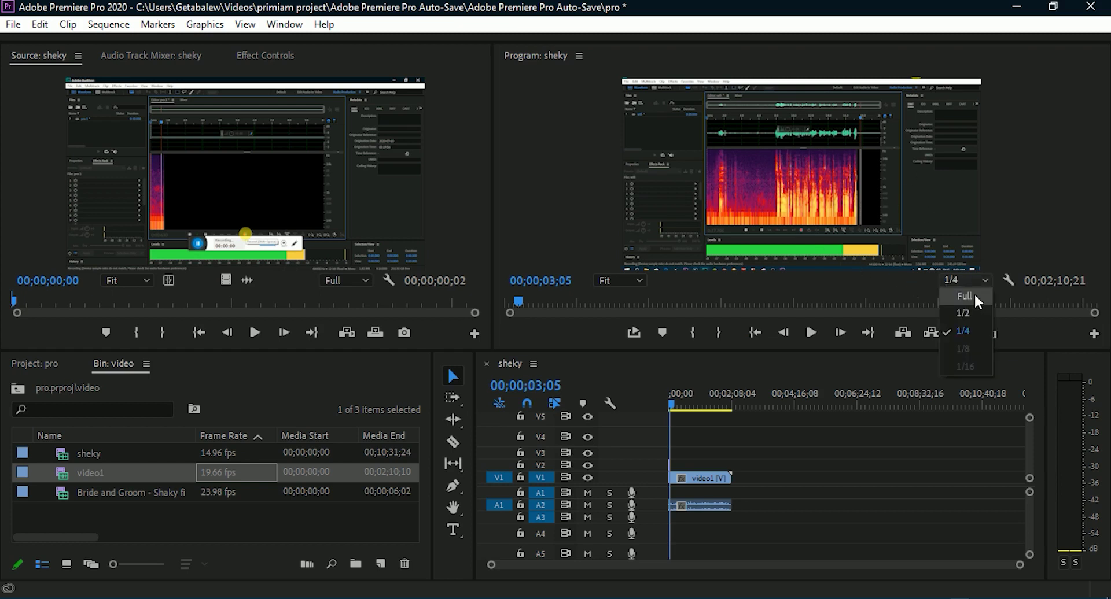
{"action": "left_click", "coordinate": [966, 296]}
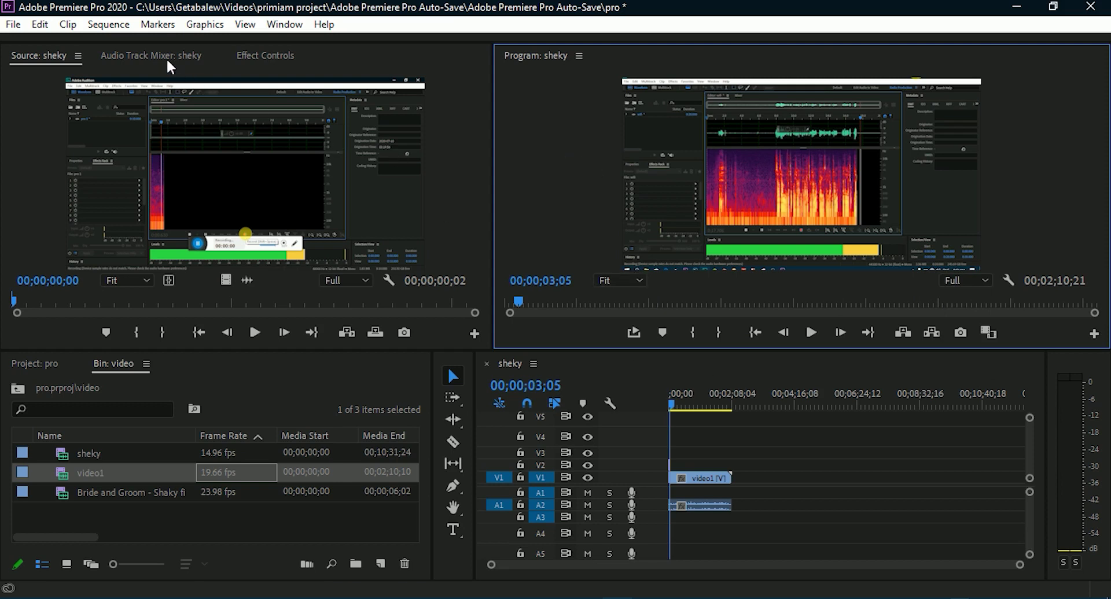
- Undock Audio Track Mixer and Effect Controls into their own panels beside the source view
{"action": "mouse_move", "coordinate": [173, 56]}
{"action": "left_mouse_down"}
{"action": "mouse_move", "coordinate": [262, 203]}
{"action": "mouse_move", "coordinate": [32, 165]}
{"action": "mouse_move", "coordinate": [30, 155]}
{"action": "left_mouse_up"}
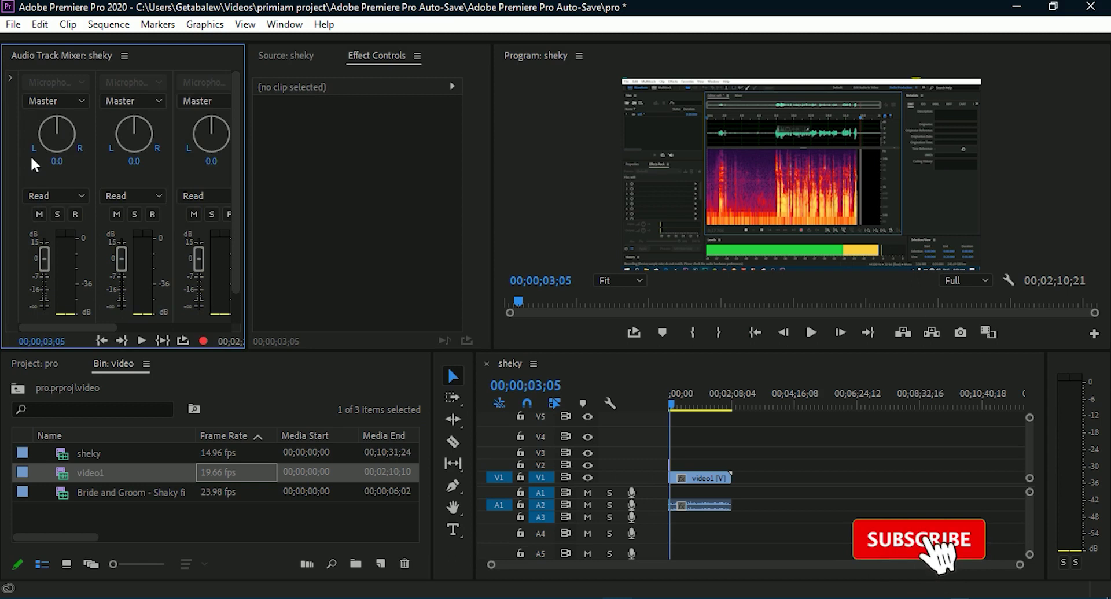
{"action": "left_click", "coordinate": [285, 62]}
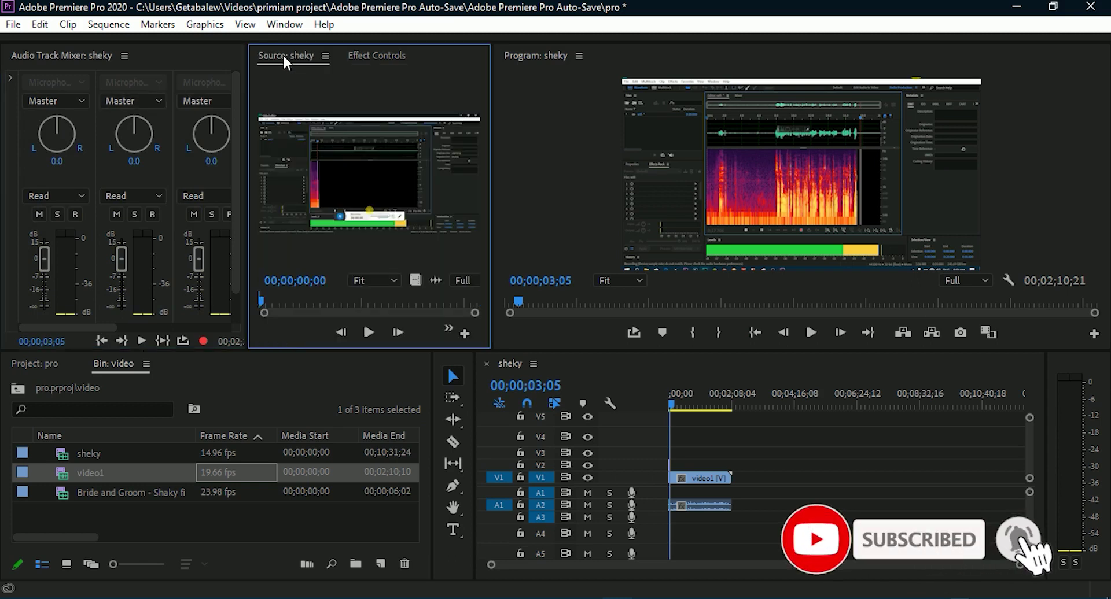
{"action": "left_click", "coordinate": [357, 61]}
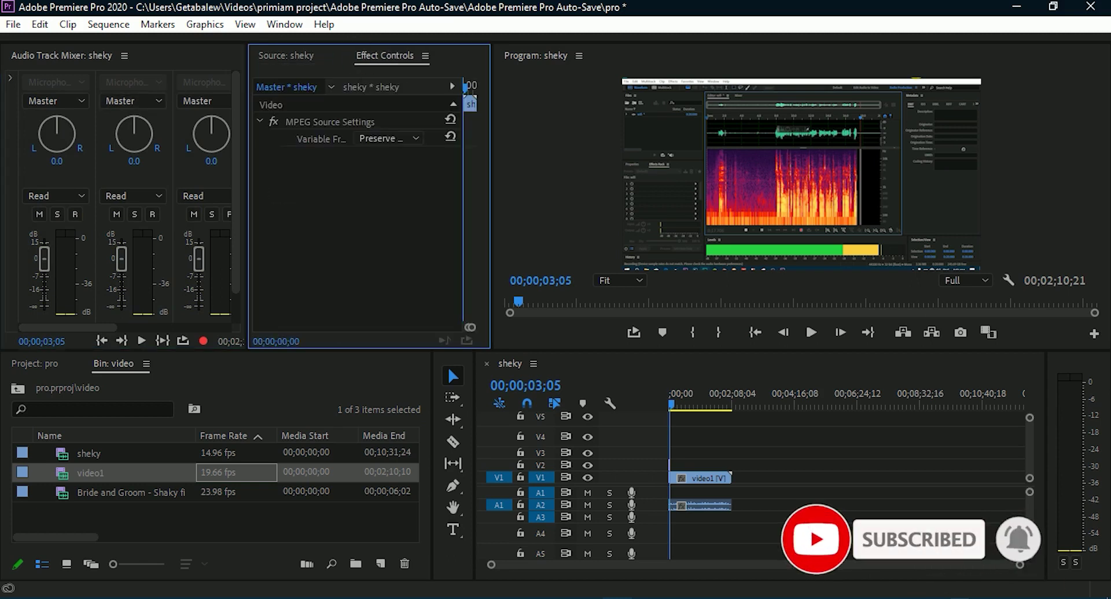
{"action": "left_click_drag", "start_coordinate": [357, 60], "coordinate": [370, 146]}
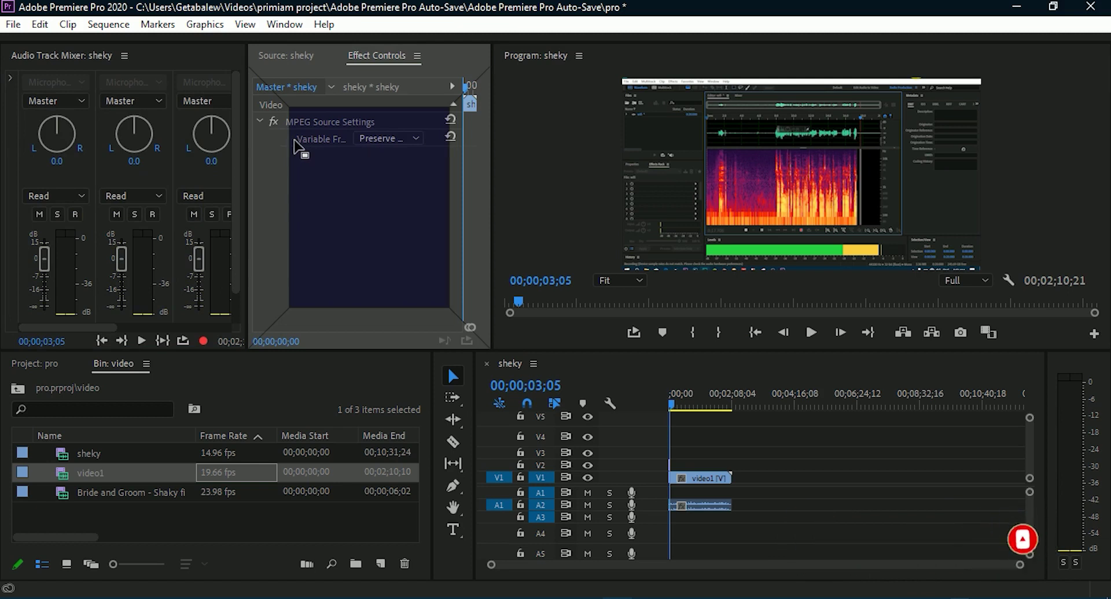
{"action": "left_click_drag", "start_coordinate": [371, 146], "coordinate": [272, 137]}
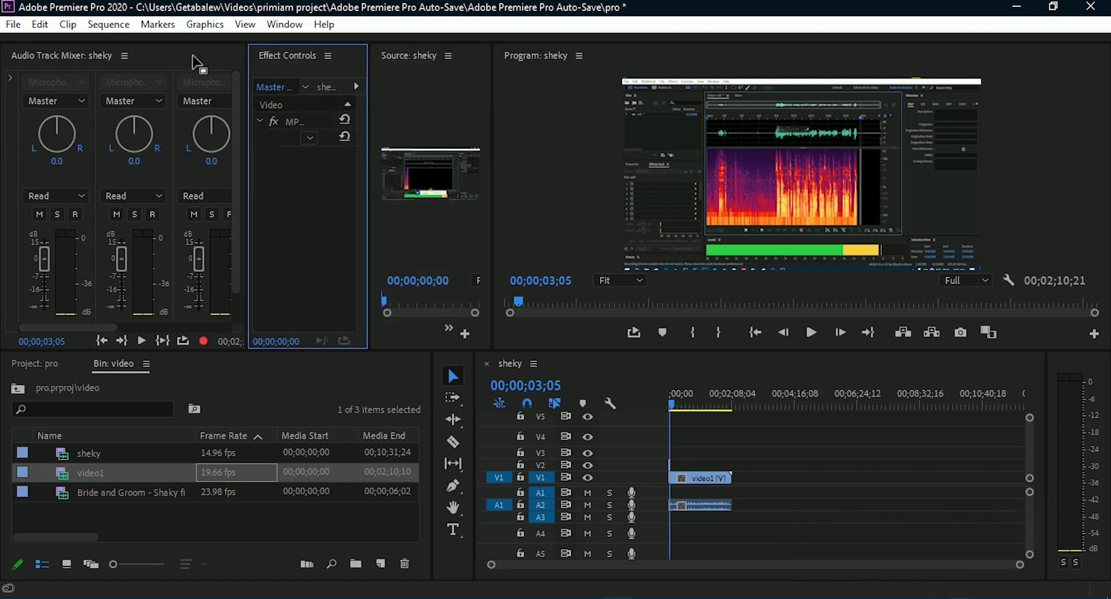
- Pull the video bin out of the Project panel toward its own panel
{"action": "left_click", "coordinate": [422, 55]}
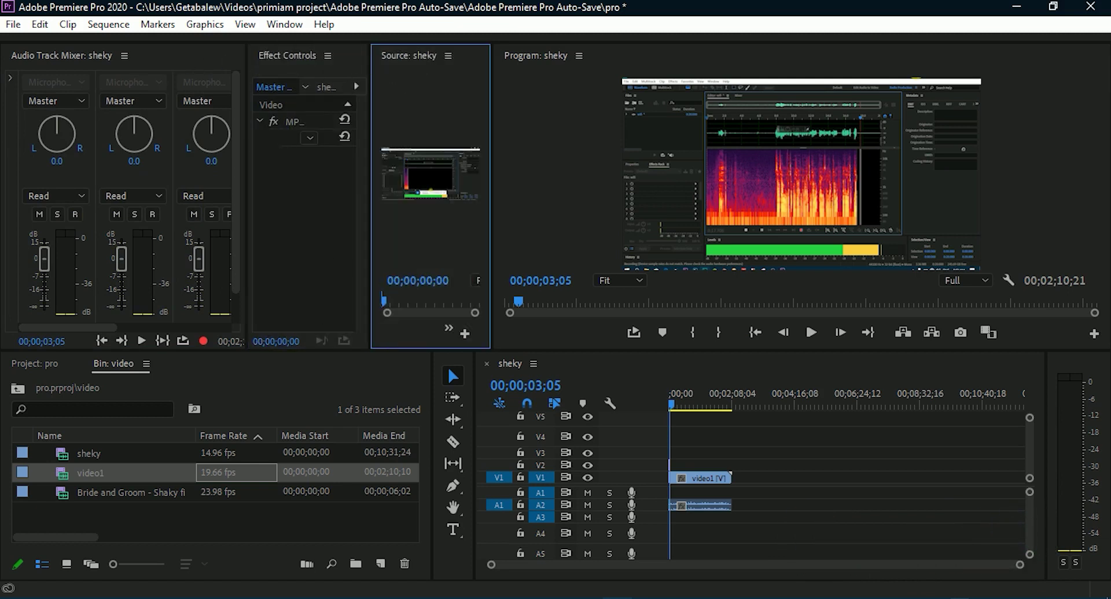
{"action": "left_click", "coordinate": [115, 368]}
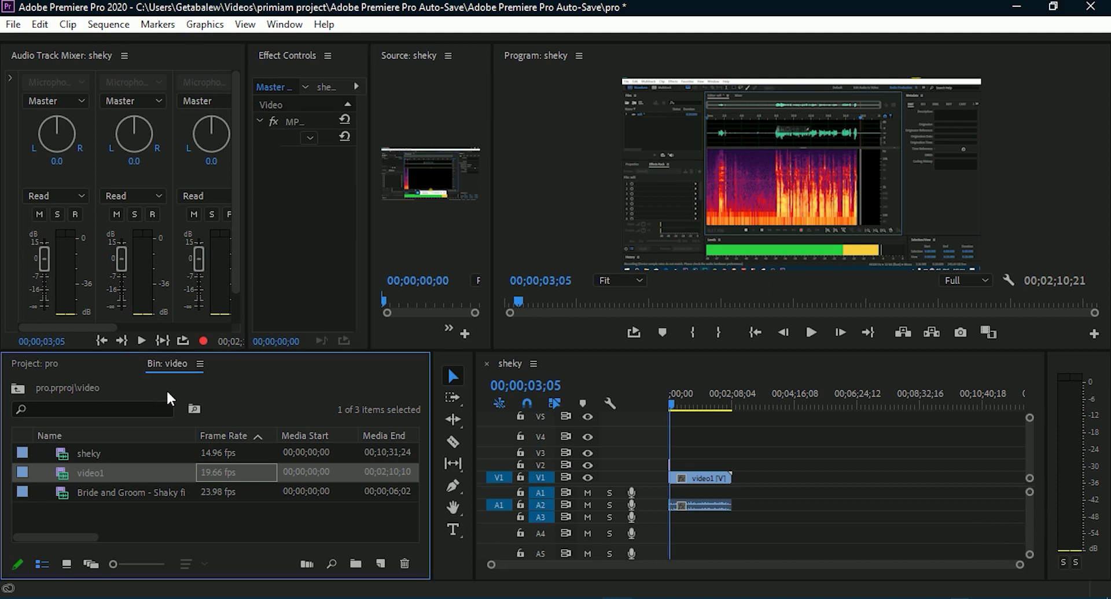
{"action": "left_click_drag", "start_coordinate": [167, 391], "coordinate": [124, 437]}
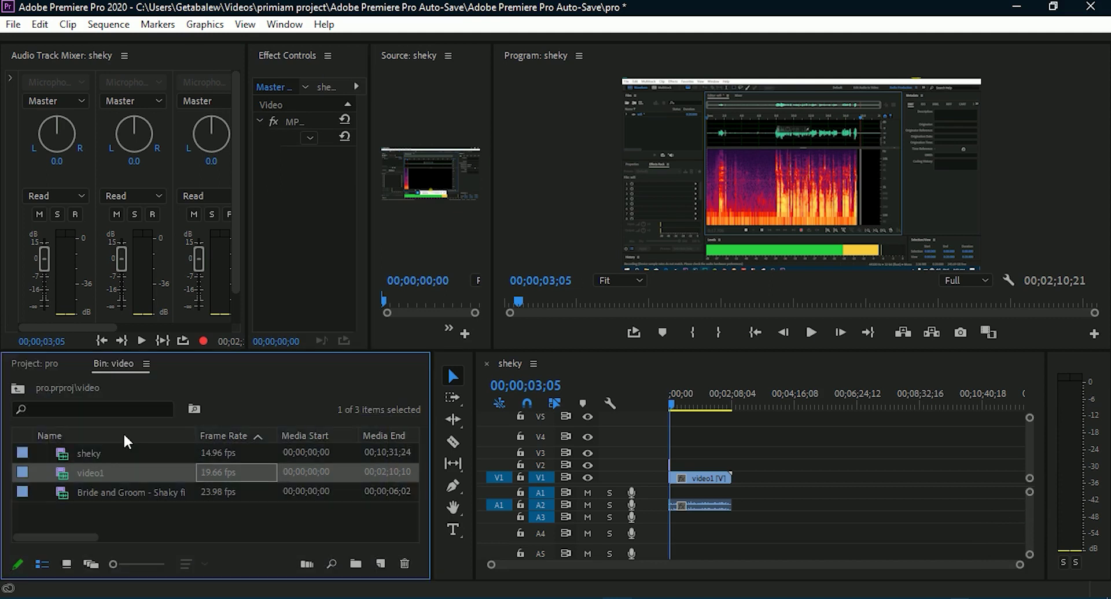
{"action": "mouse_move", "coordinate": [130, 370]}
{"action": "left_mouse_down"}
{"action": "mouse_move", "coordinate": [384, 478]}
{"action": "mouse_move", "coordinate": [406, 470]}
{"action": "left_mouse_up"}
- Dock the video bin beside Project: pro and the Program monitor left of the Timeline
{"action": "left_click_drag", "start_coordinate": [407, 469], "coordinate": [407, 470]}
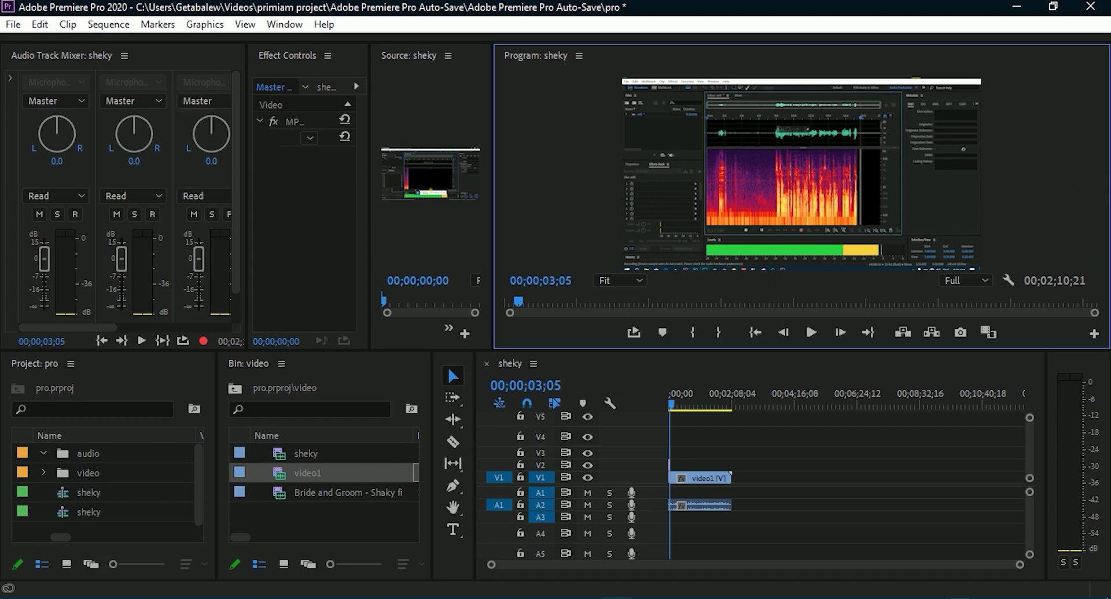
{"action": "left_click_drag", "start_coordinate": [544, 218], "coordinate": [501, 428]}
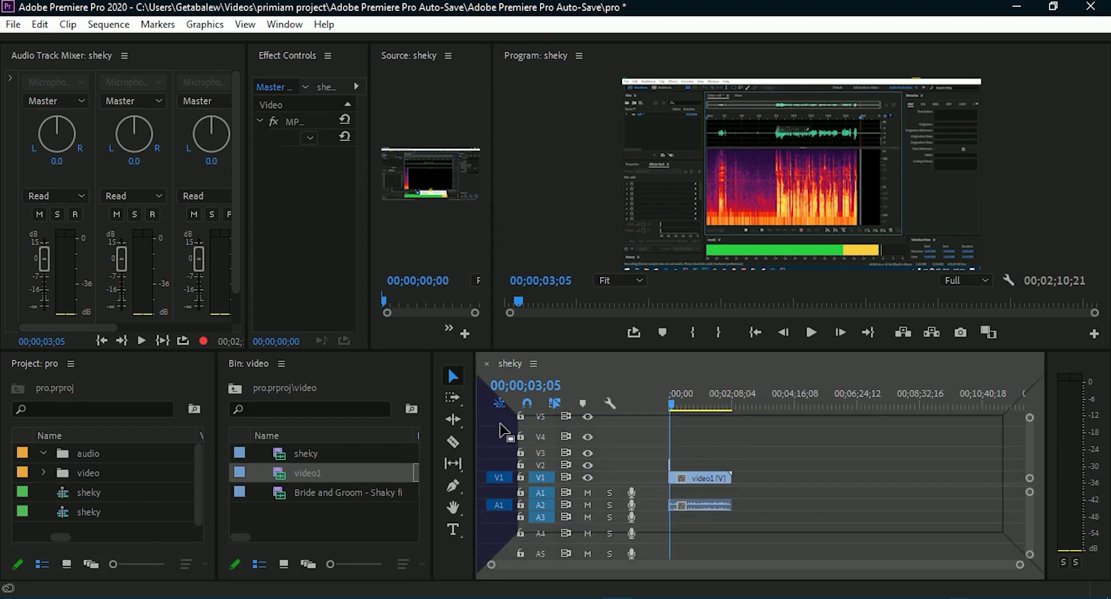
{"action": "left_click_drag", "start_coordinate": [500, 426], "coordinate": [499, 421]}
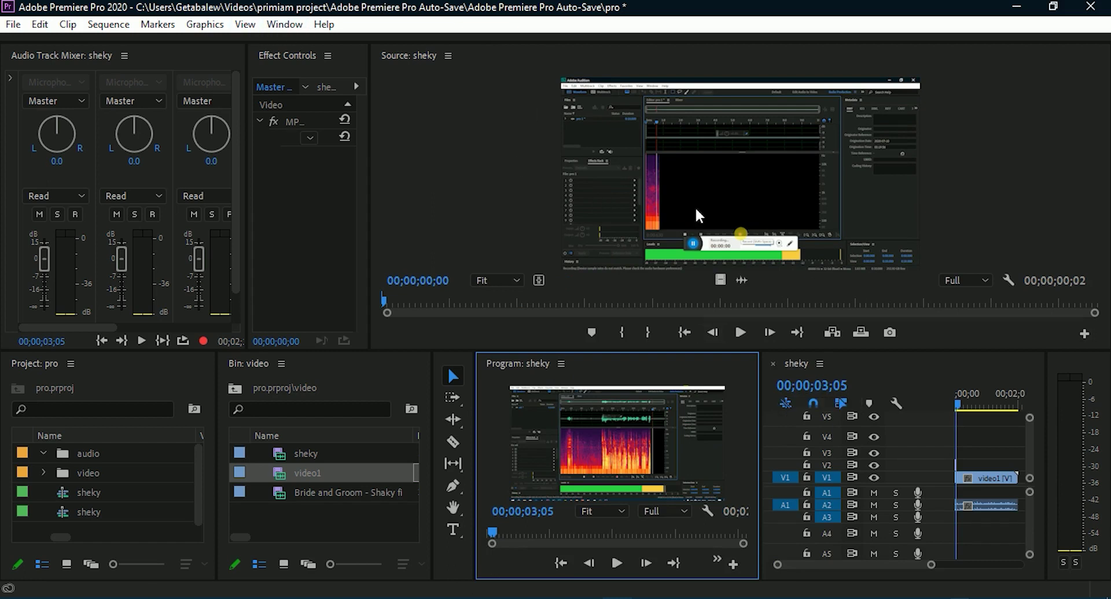
- Save the current panel arrangement as a new workspace named 'youtube'
{"action": "left_click", "coordinate": [284, 24]}
{"action": "mouse_move", "coordinate": [373, 41]}
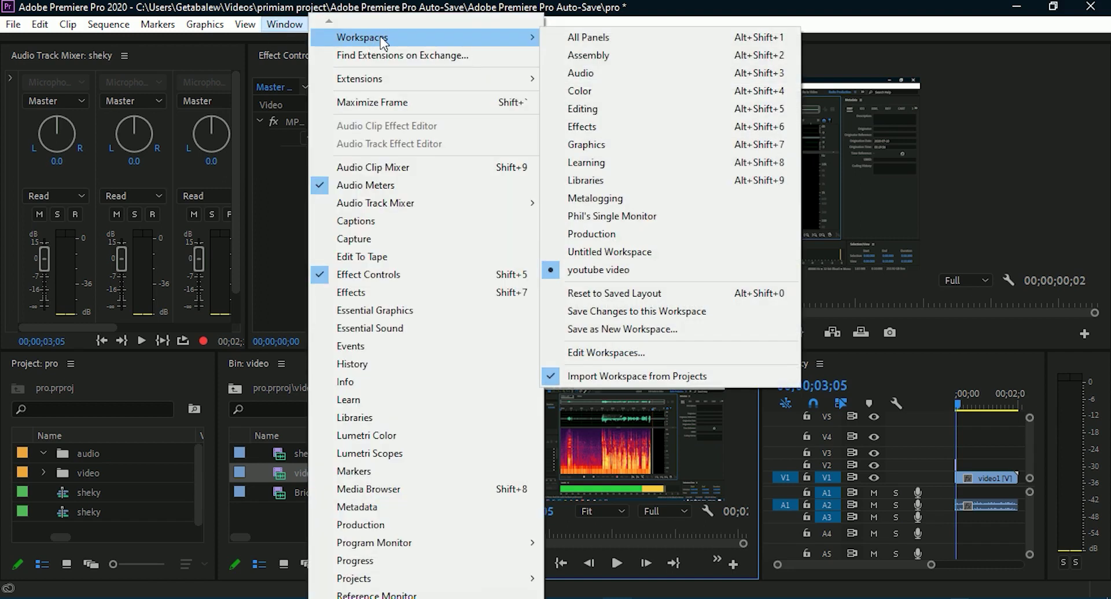
{"action": "left_click", "coordinate": [648, 332]}
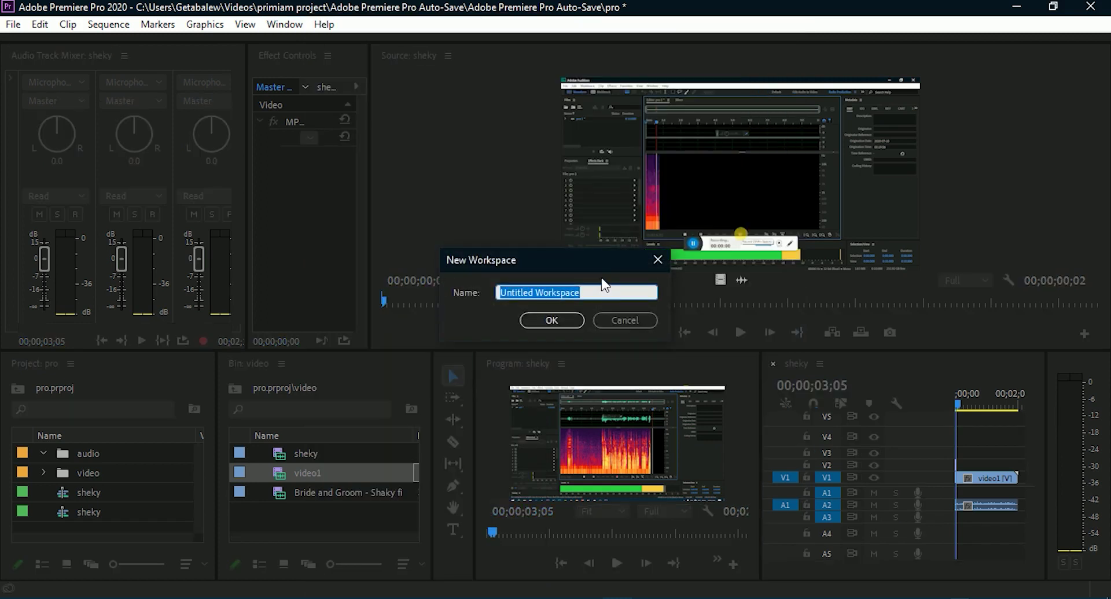
{"action": "type", "text": "youtube"}
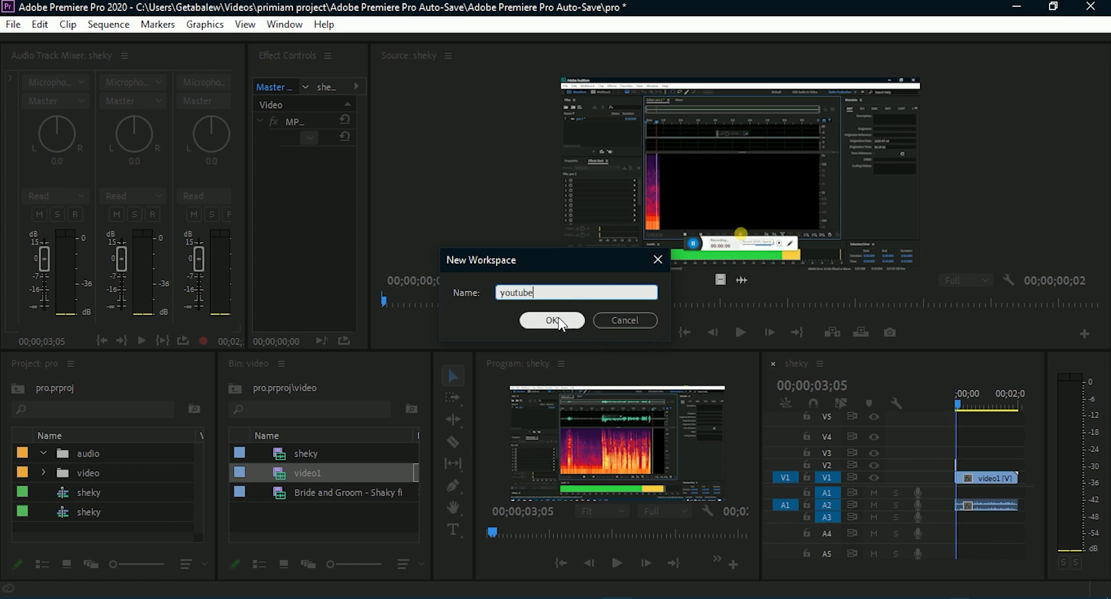
{"action": "left_click", "coordinate": [636, 321]}
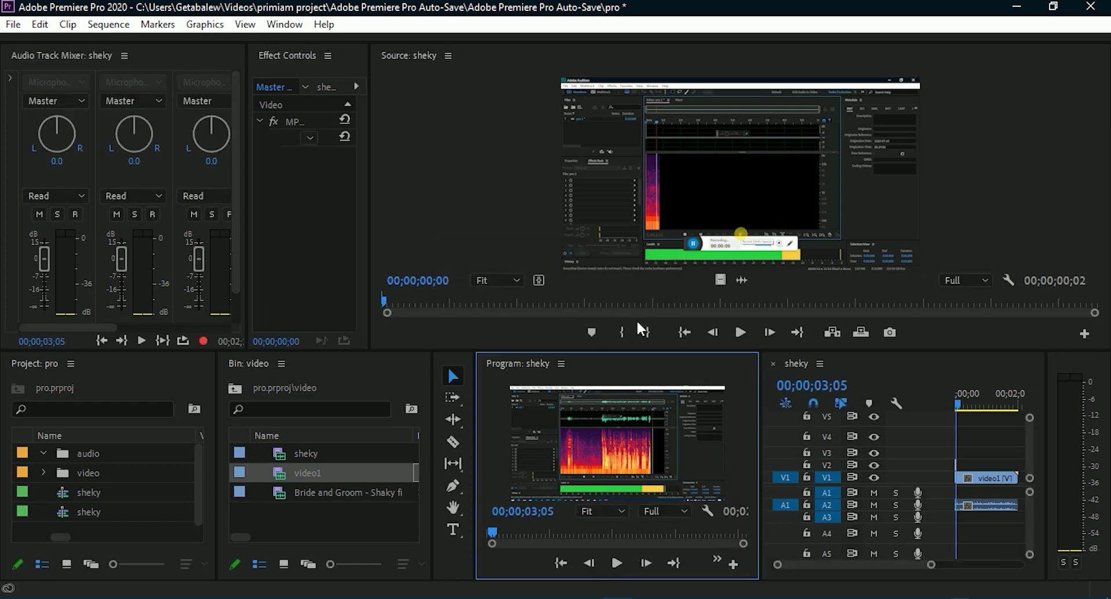
- Reset the active workspace to its saved layout via Window > Workspaces
{"action": "left_click", "coordinate": [287, 28]}
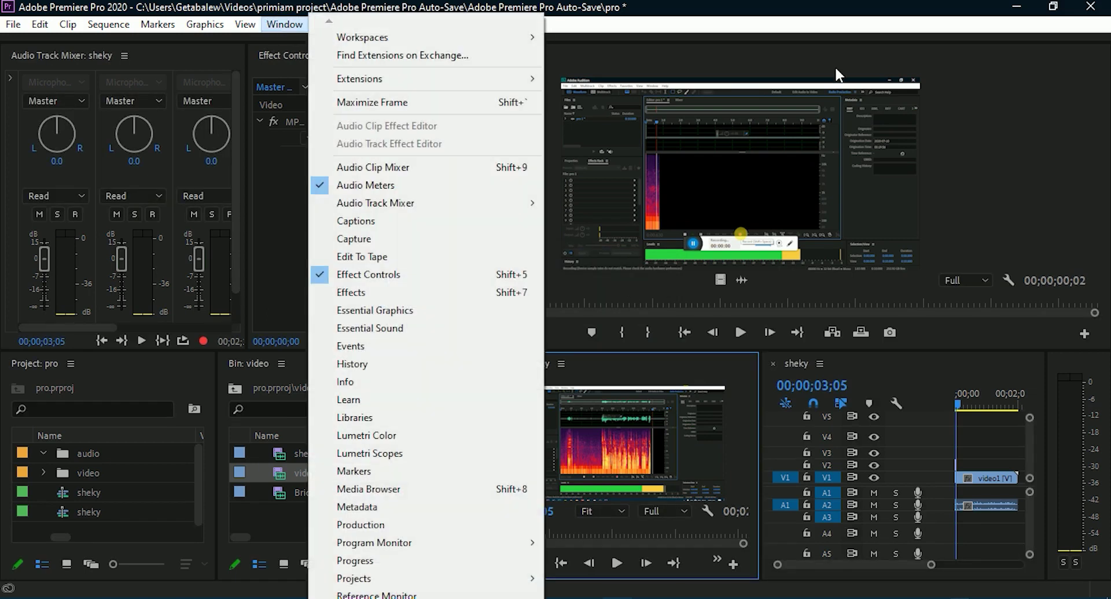
{"action": "left_click", "coordinate": [837, 71]}
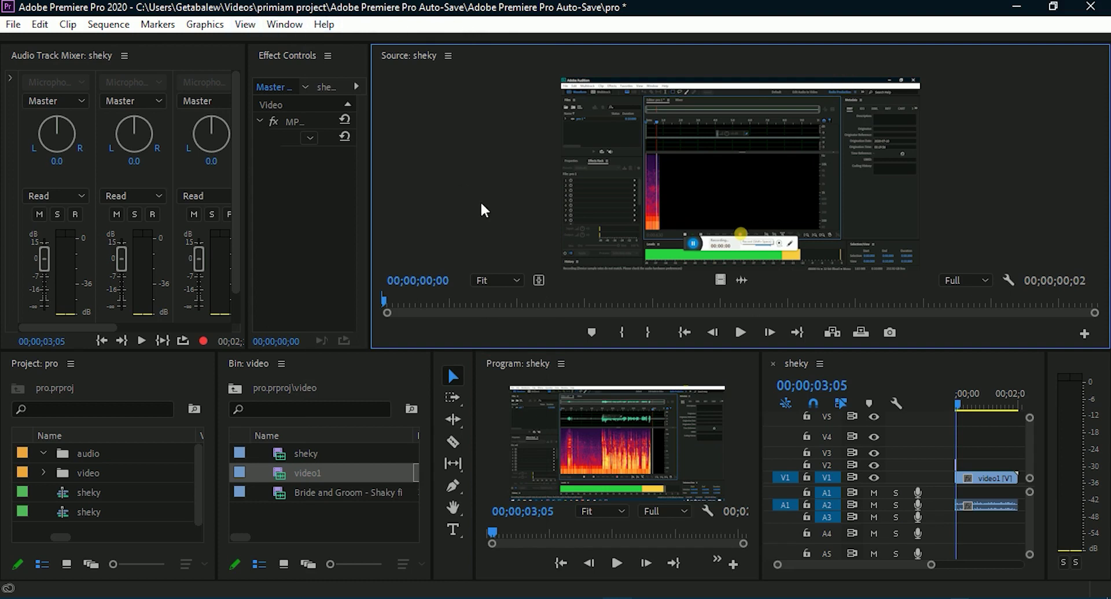
{"action": "left_click", "coordinate": [283, 24]}
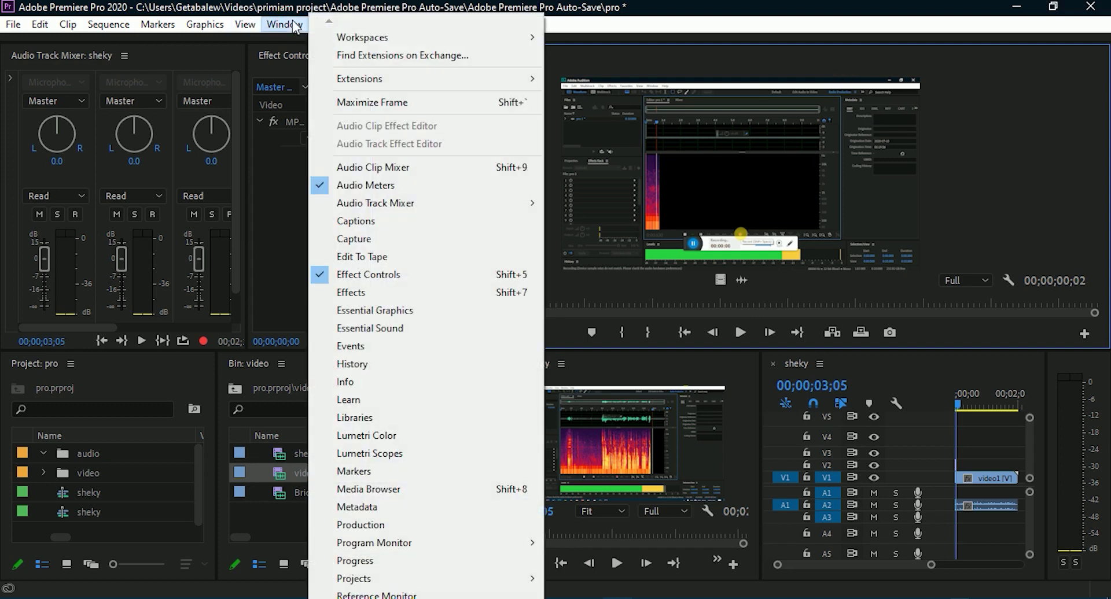
{"action": "mouse_move", "coordinate": [366, 37]}
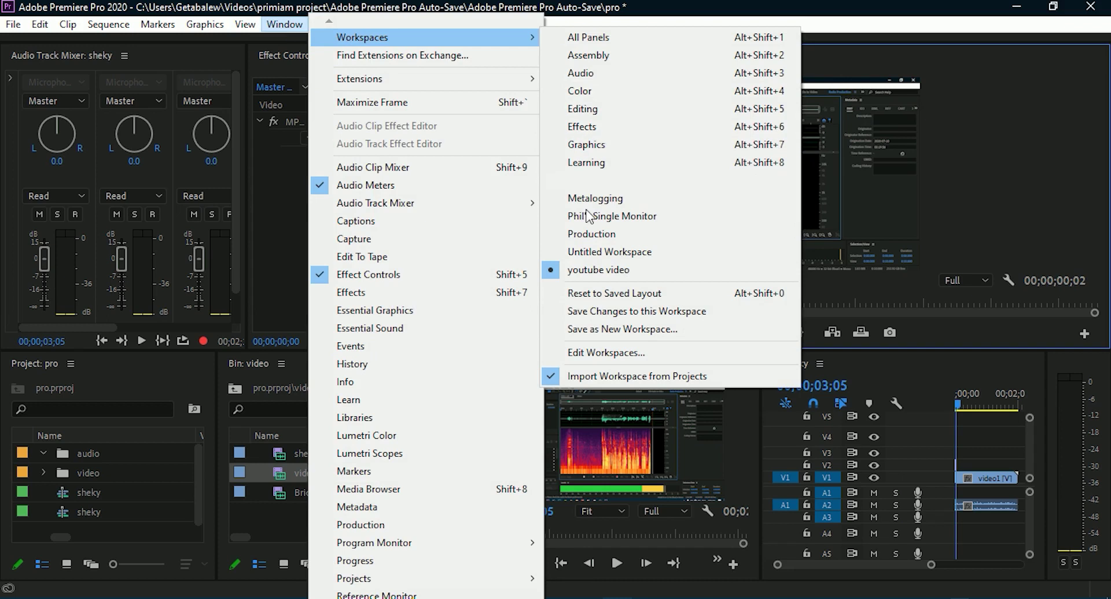
{"action": "left_click", "coordinate": [617, 297]}
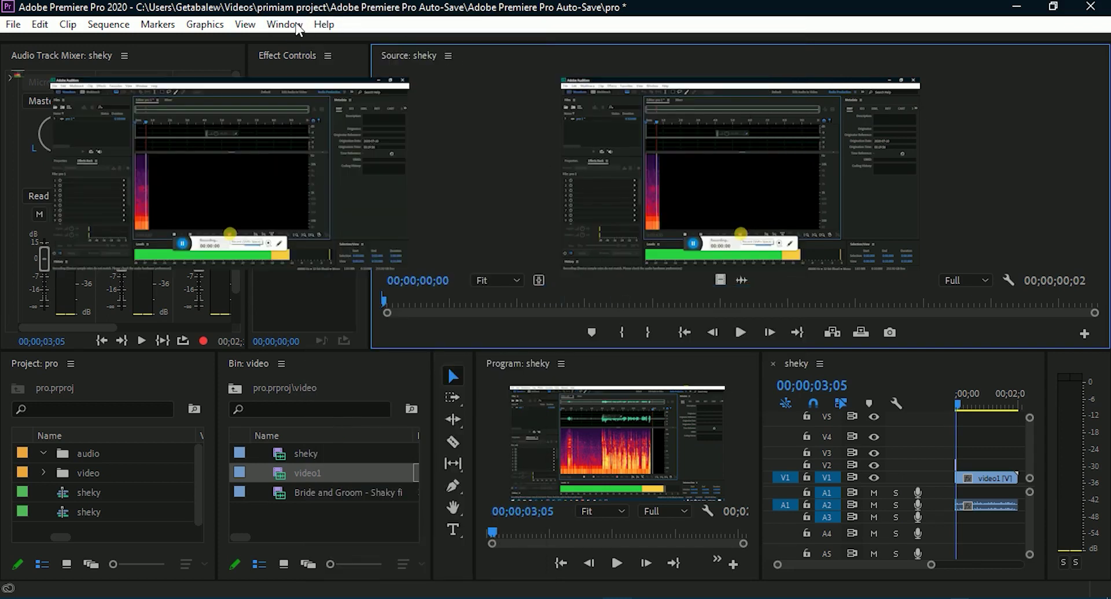